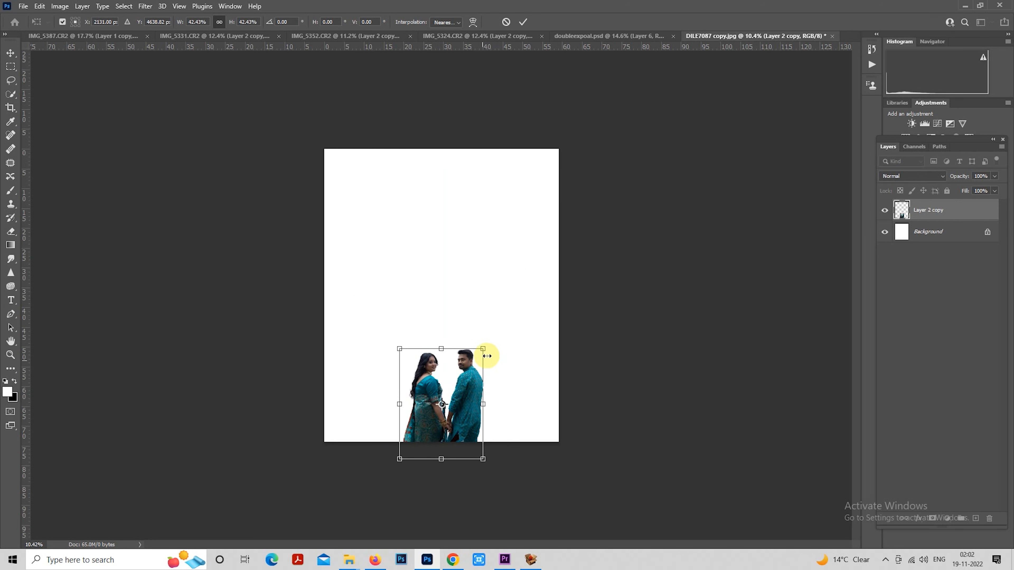
# Scale the couple cutout on Layer 2 copy and position it small near the bottom centre of the white canvas
pyautogui.moveTo(495, 337); pyautogui.dragTo(486, 233)
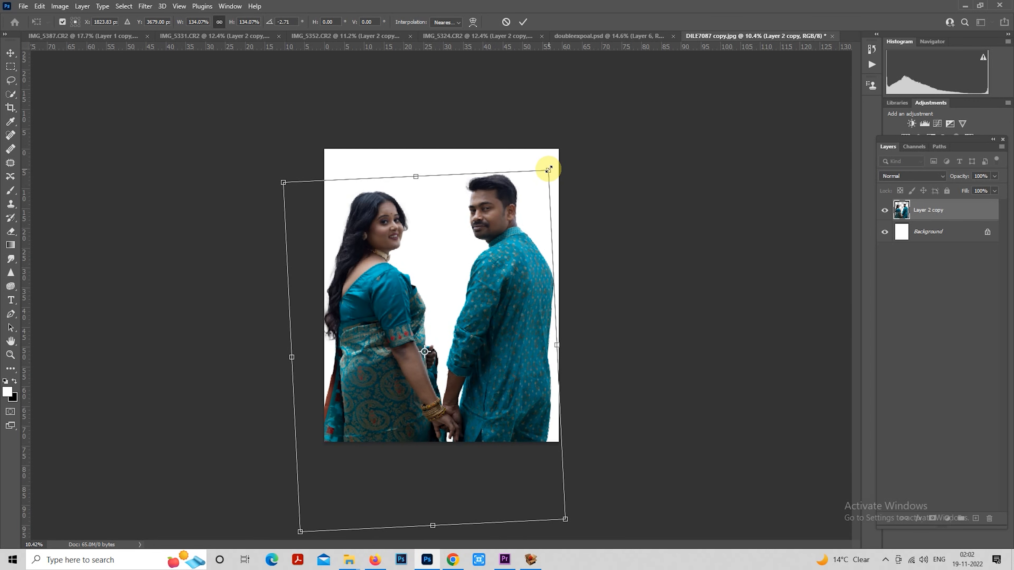
pyautogui.moveTo(540, 178); pyautogui.dragTo(457, 344)
pyautogui.press('Return')
pyautogui.press('m')
pyautogui.scroll(2, 471, 356)
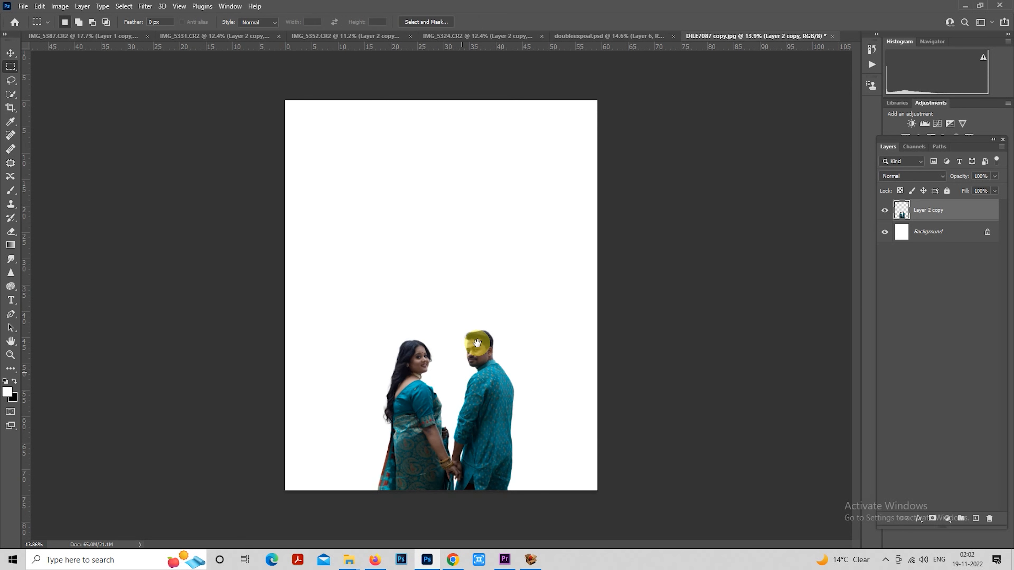
pyautogui.moveTo(470, 401); pyautogui.dragTo(466, 404)
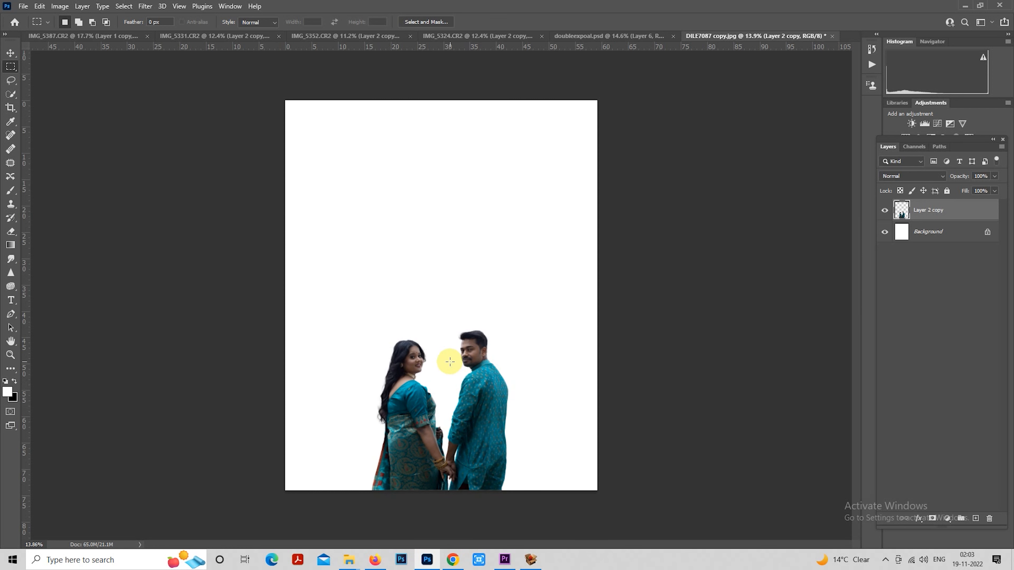
# Scale the couple on Layer 2 copy down slightly with Free Transform and keep it resting on the canvas's lower edge
pyautogui.rightClick(450, 362)
pyautogui.click(491, 455)
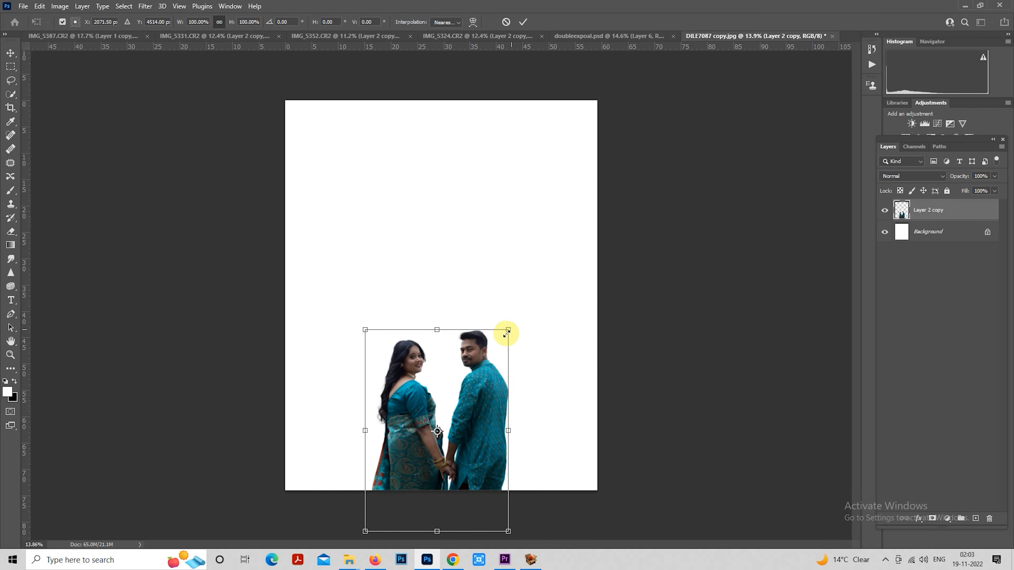
pyautogui.moveTo(510, 329); pyautogui.dragTo(501, 343)
pyautogui.moveTo(464, 376); pyautogui.dragTo(464, 382)
pyautogui.press('Return')
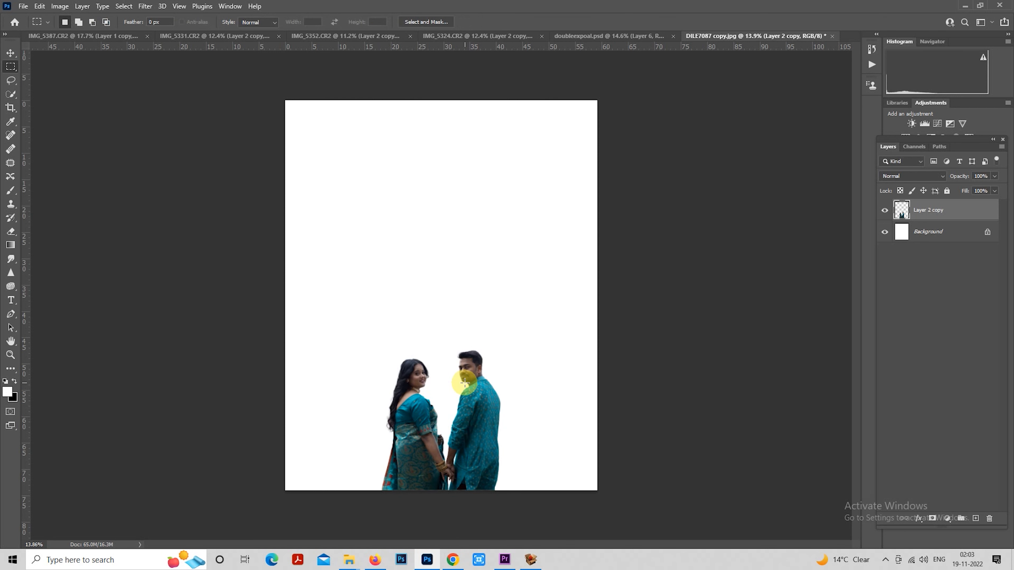
# Place the pexels-andre-moura-3289880 sky image from the Downloads folder directly above the Background layer
pyautogui.hotkey('ctrl', '-')
pyautogui.click(927, 230)
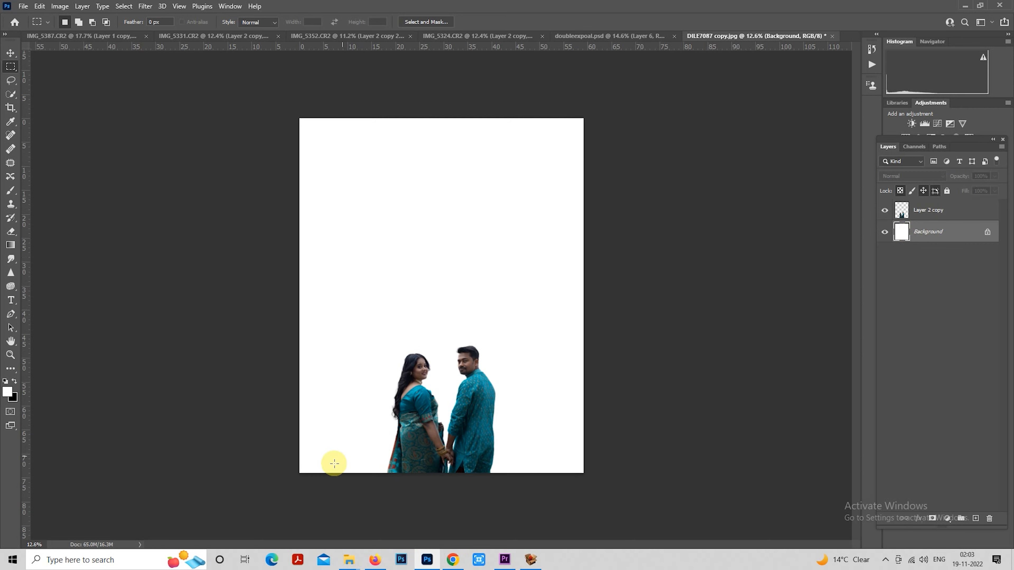
pyautogui.moveTo(346, 564)
pyautogui.click(120, 511)
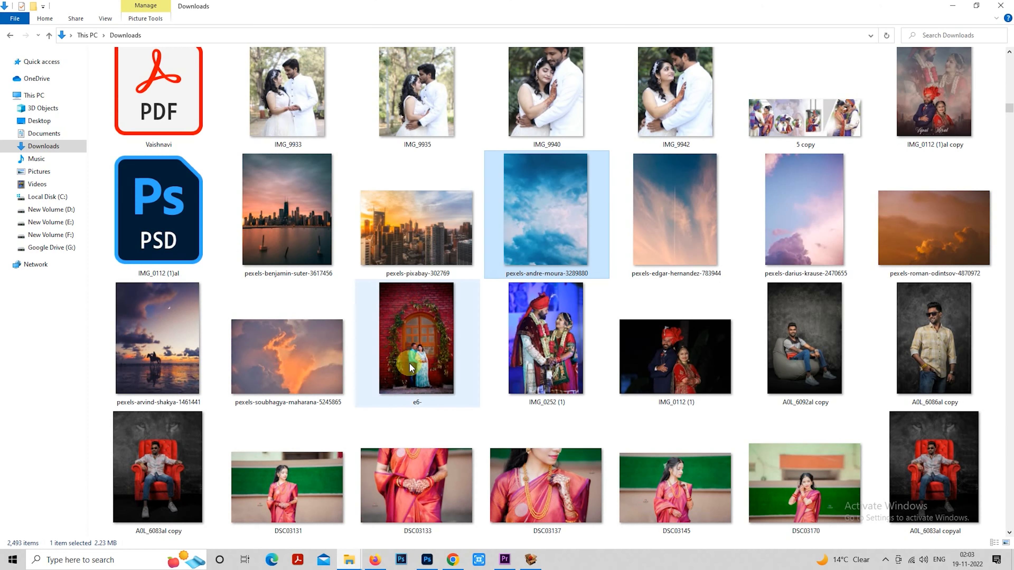
pyautogui.moveTo(538, 230); pyautogui.dragTo(499, 306)
pyautogui.scroll(-1, 499, 305)
pyautogui.scroll(-1, 520, 396)
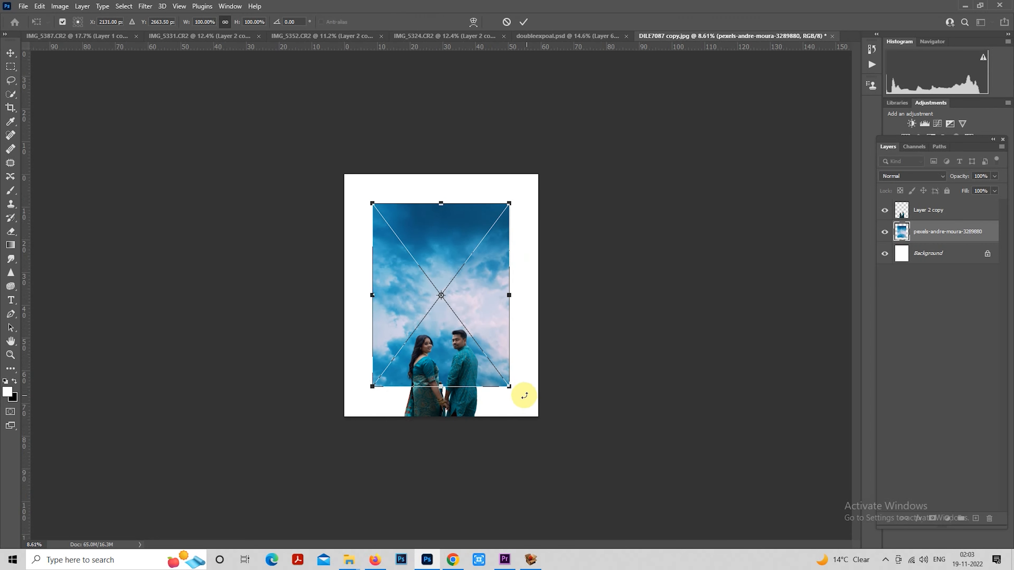
# Enlarge the placed sky image to 231.56% and shift it down so it covers the whole canvas
pyautogui.moveTo(514, 387); pyautogui.dragTo(591, 518)
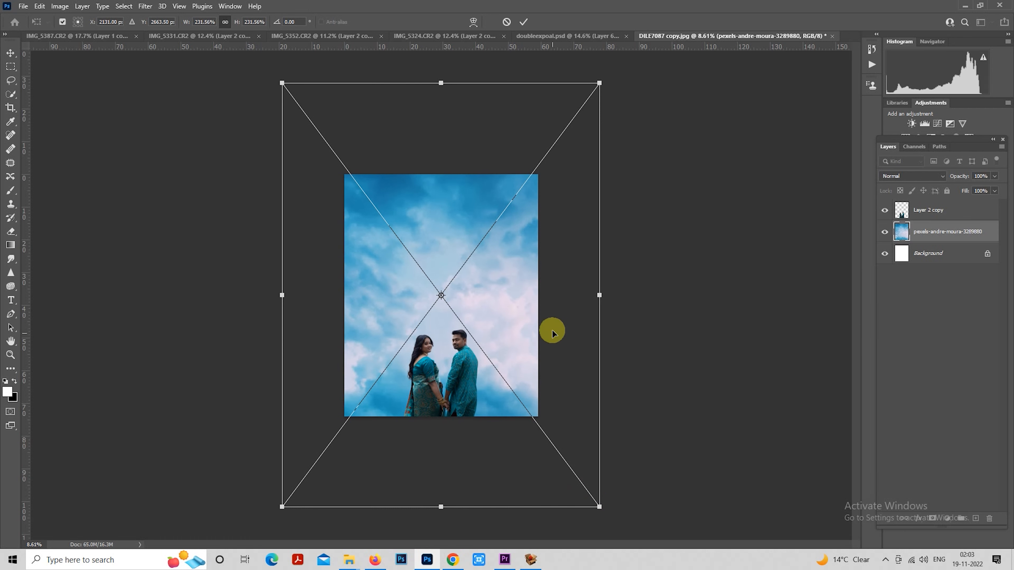
pyautogui.moveTo(550, 333); pyautogui.dragTo(550, 386)
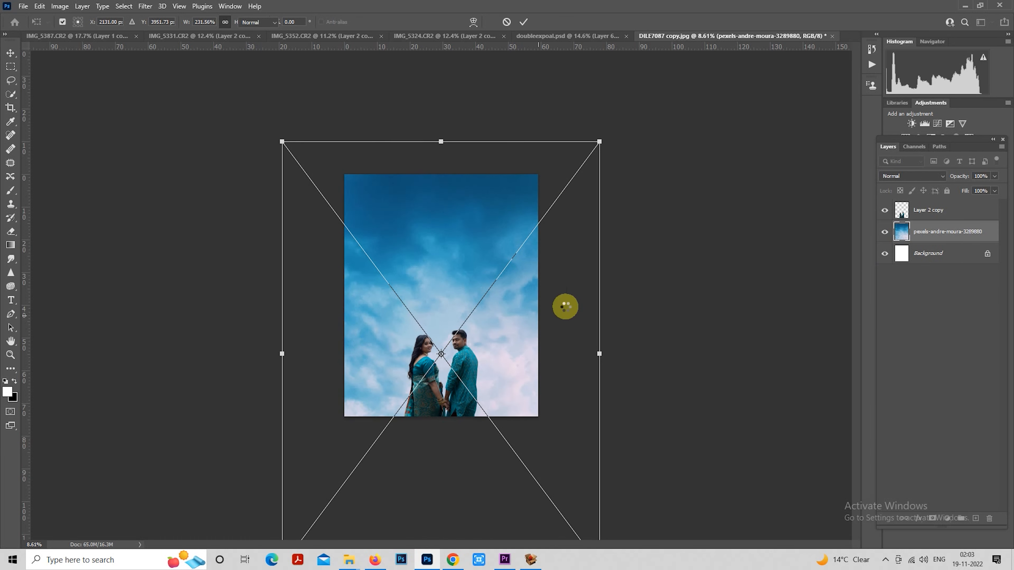
pyautogui.press('Return')
# Duplicate the sky layer and rasterize the copy
pyautogui.hotkey('ctrl', 'j')
pyautogui.rightClick(922, 232)
pyautogui.click(830, 285)
# Apply a Gaussian Blur with a 66.8-pixel radius to the sky copy layer
pyautogui.click(145, 6)
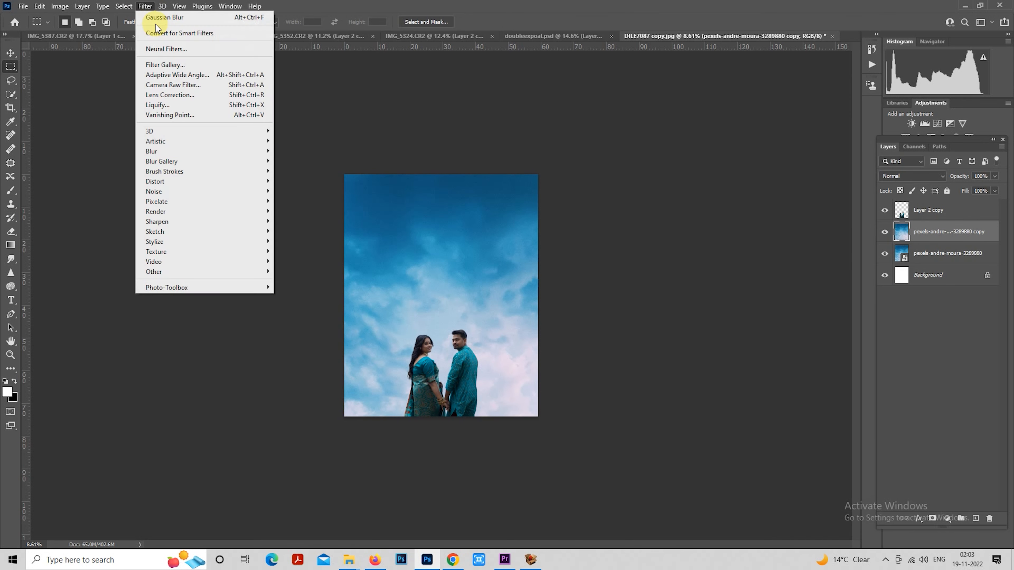
pyautogui.moveTo(200, 150)
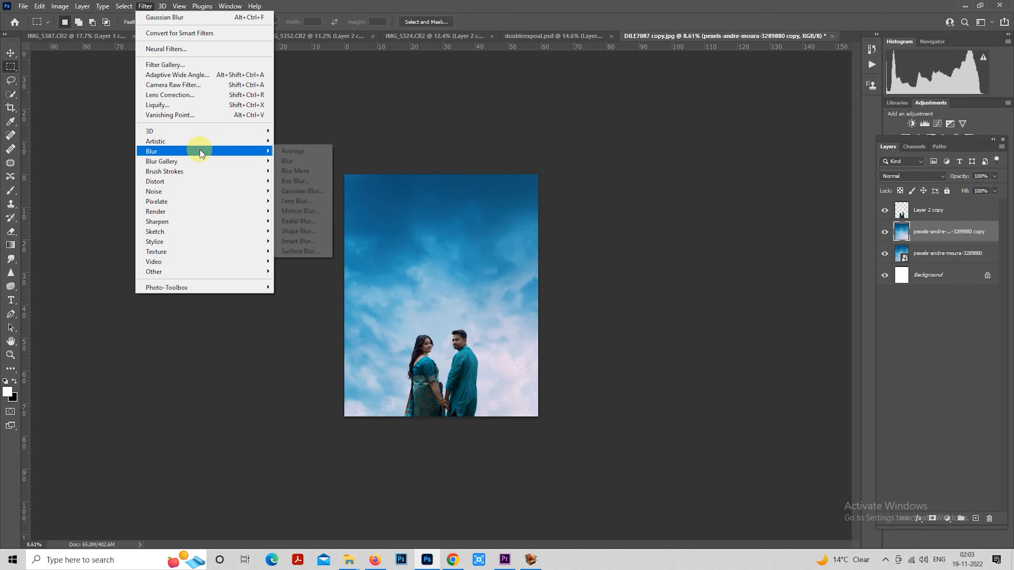
pyautogui.click(319, 191)
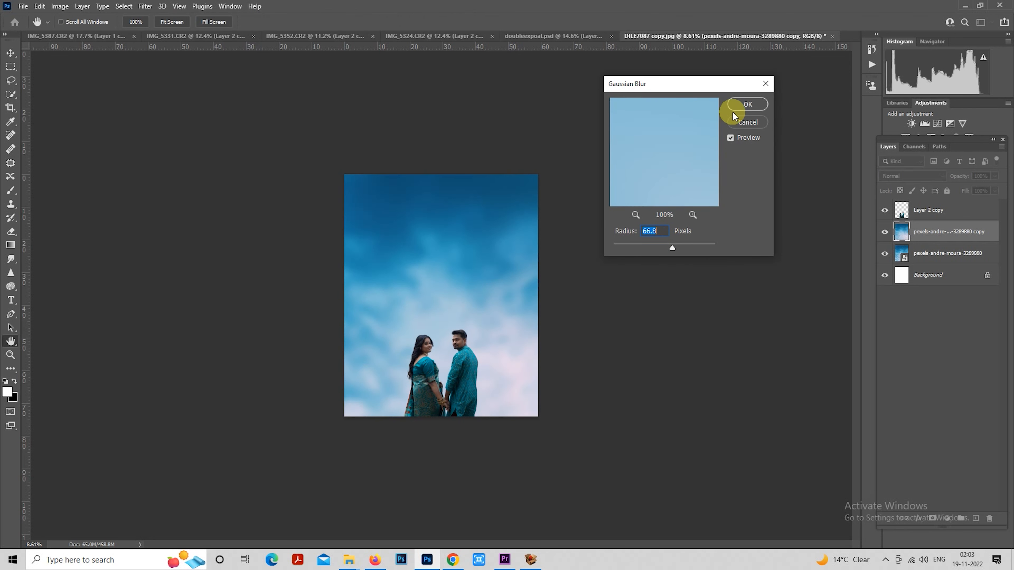
pyautogui.click(747, 104)
pyautogui.scroll(4, 494, 330)
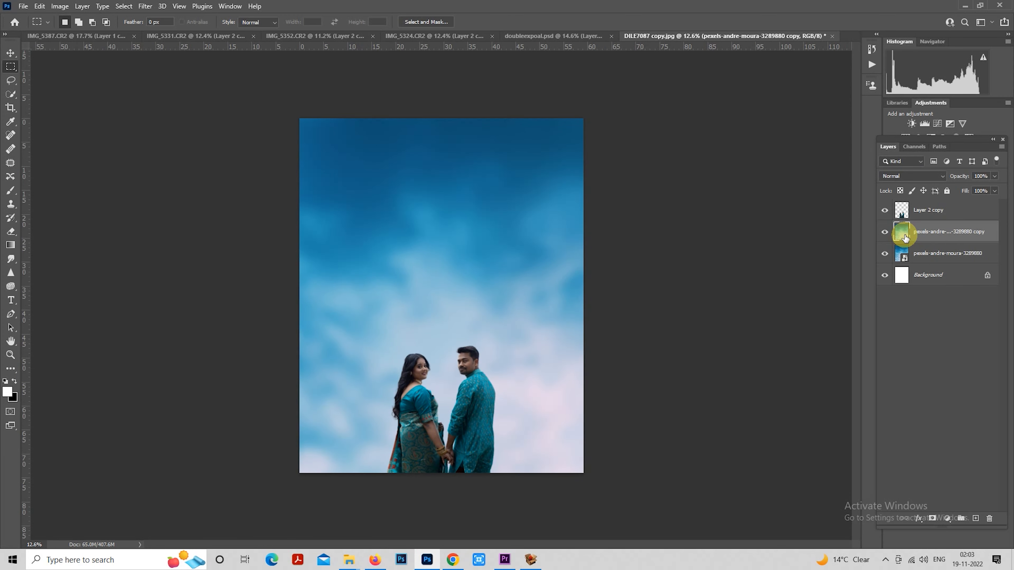
# Reduce the blurred sky layer's saturation to -17 with Hue/Saturation
pyautogui.hotkey('ctrl', 'u')
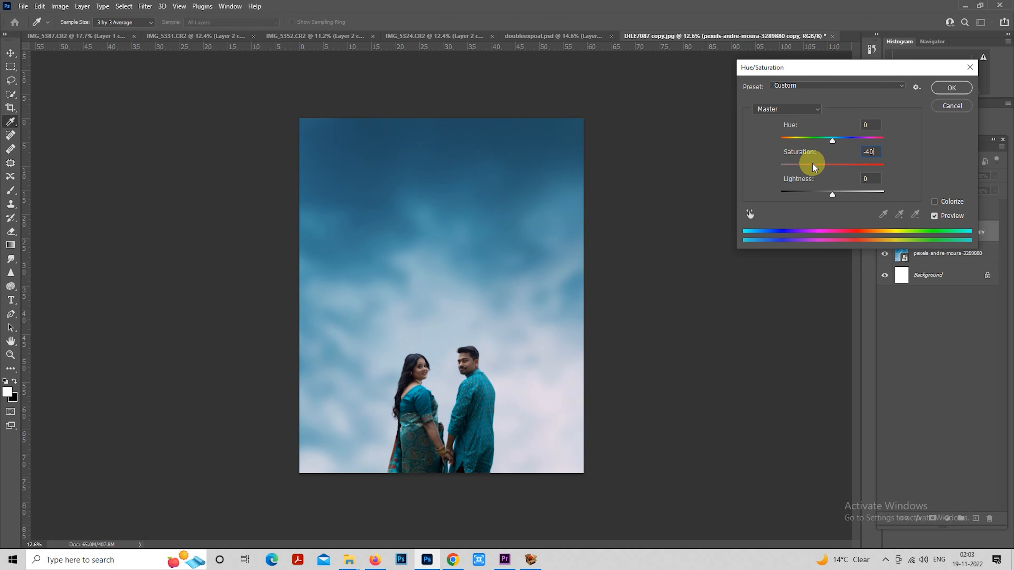
pyautogui.moveTo(822, 164); pyautogui.dragTo(822, 164)
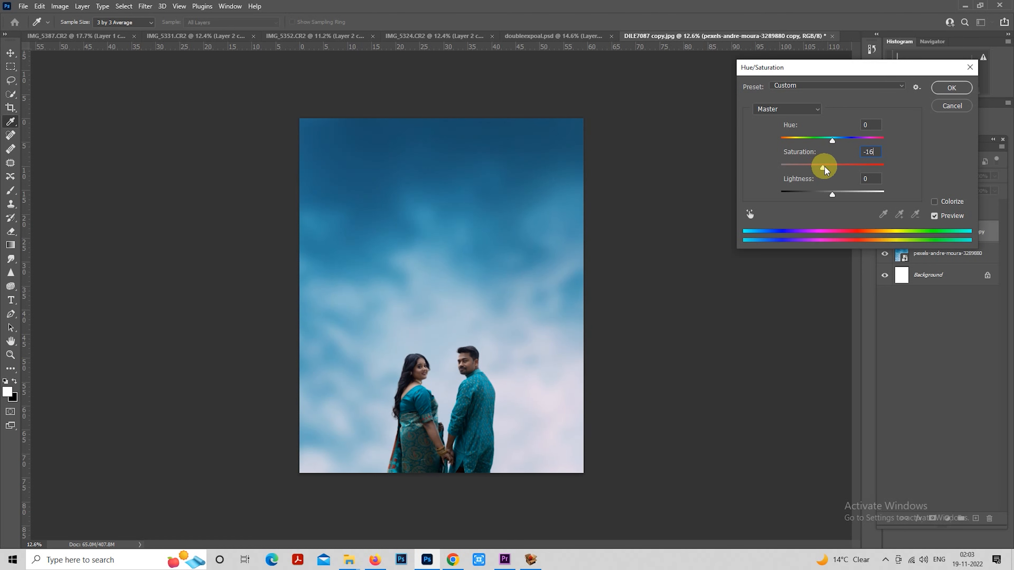
pyautogui.moveTo(823, 167); pyautogui.dragTo(823, 167)
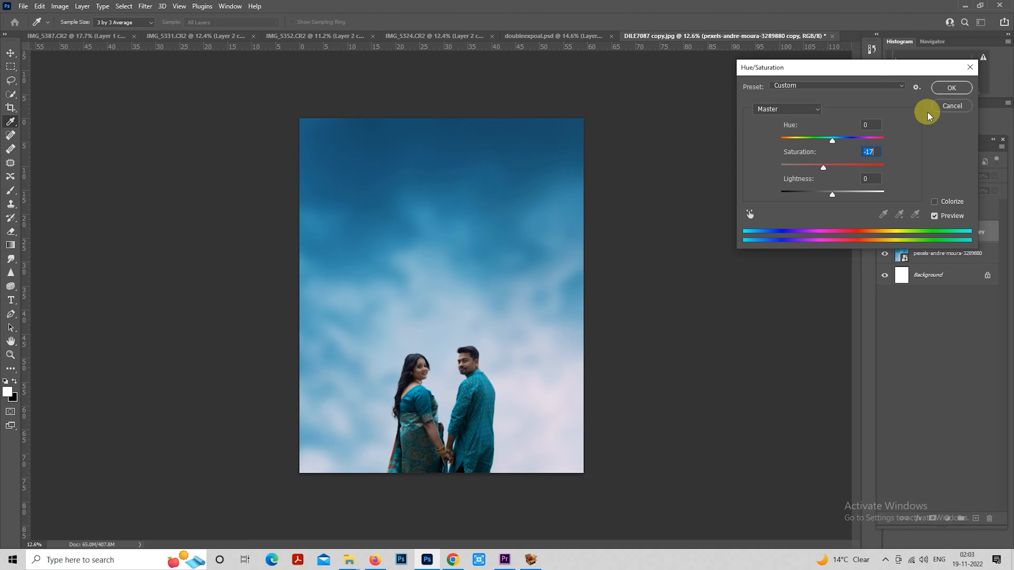
pyautogui.click(940, 93)
pyautogui.scroll(1, 532, 306)
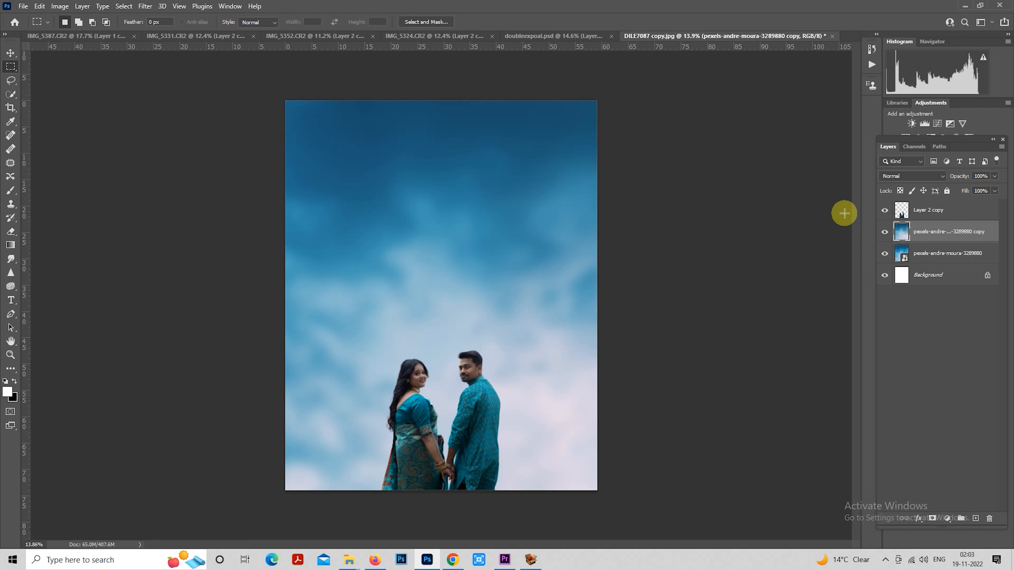
# Bring the flower-holding couple cutout from IMG_5387.CR2 into DILE7087 copy.jpg and place it above the blurred sky
pyautogui.click(160, 40)
pyautogui.click(102, 40)
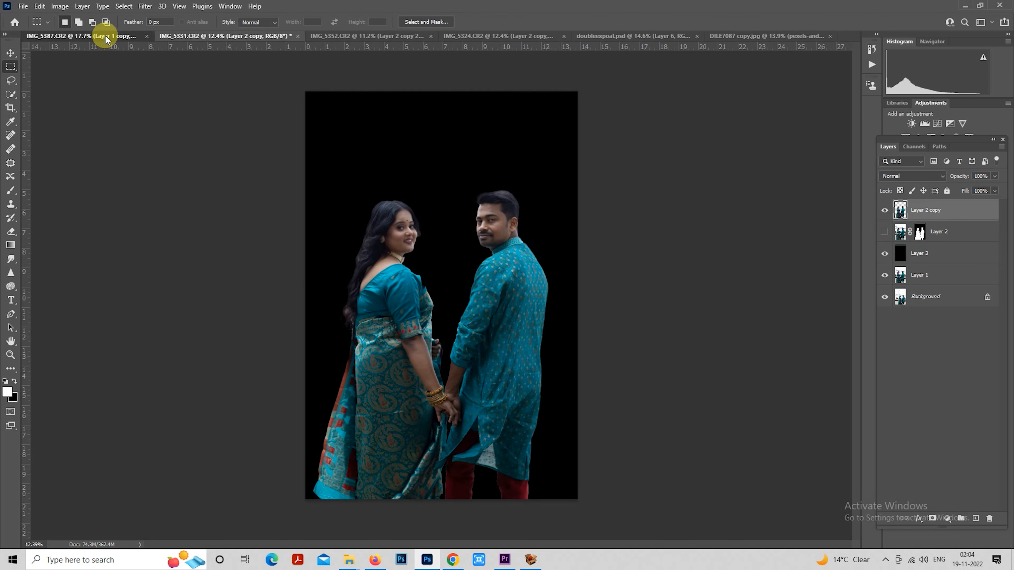
pyautogui.moveTo(382, 278); pyautogui.dragTo(741, 51)
pyautogui.moveTo(455, 319); pyautogui.dragTo(457, 318)
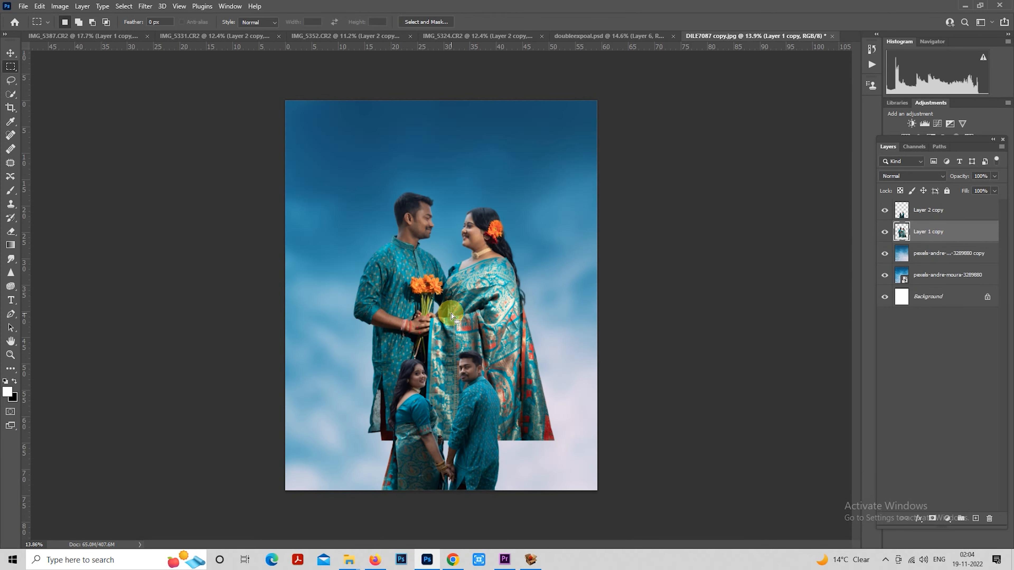
pyautogui.scroll(-3, 475, 304)
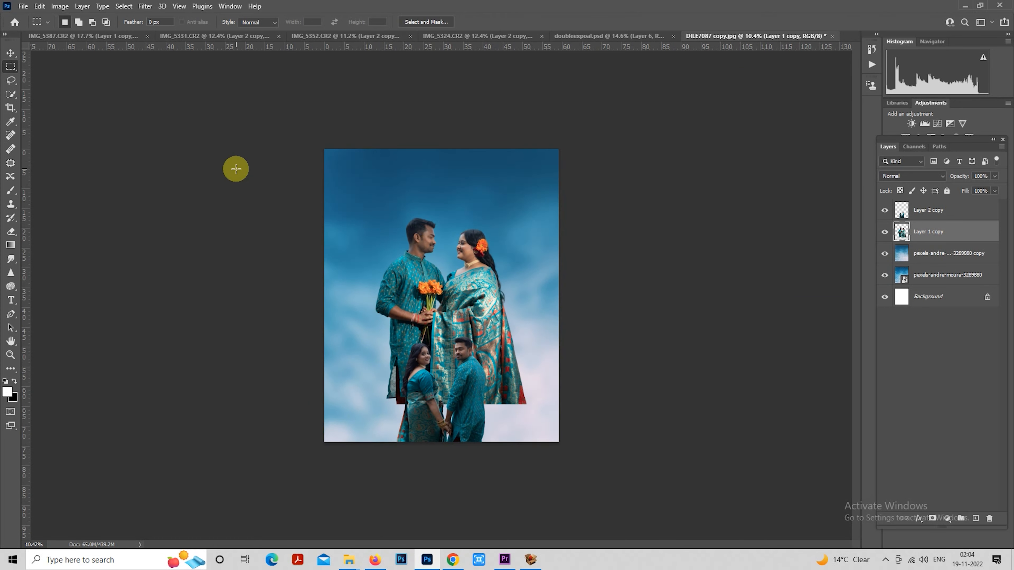
pyautogui.rightClick(469, 233)
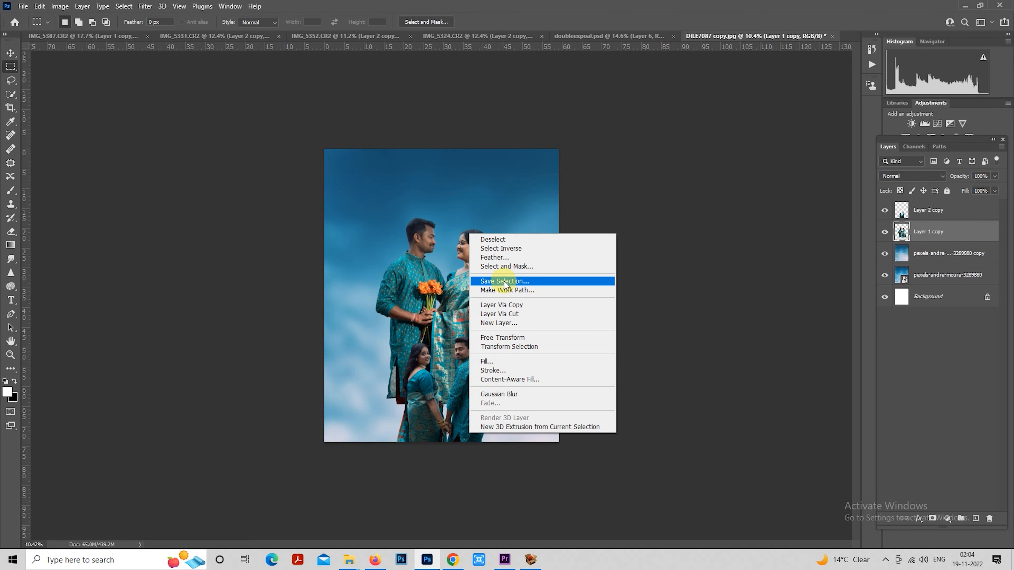
pyautogui.click(502, 337)
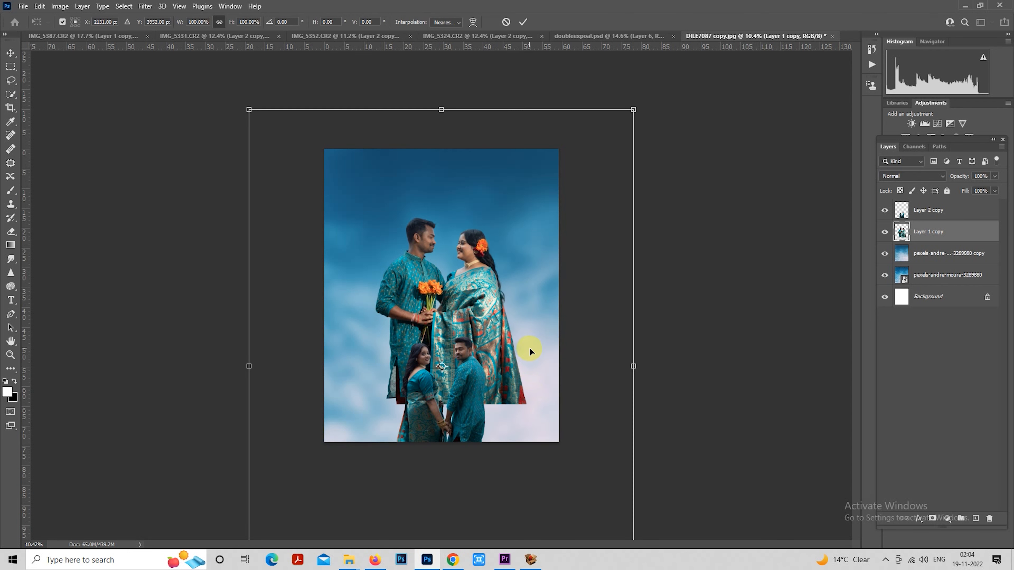
pyautogui.moveTo(584, 229); pyautogui.dragTo(561, 260)
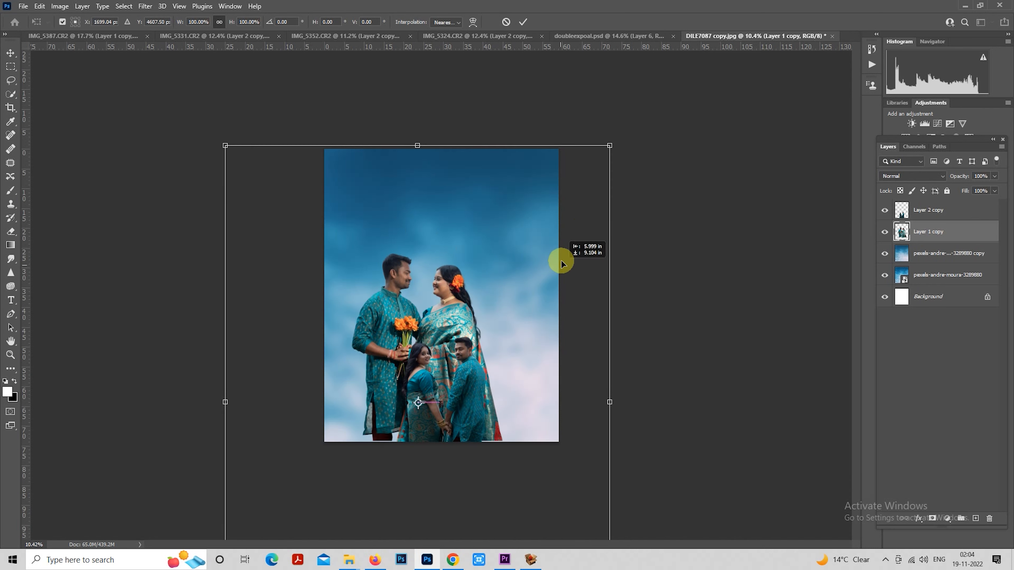
pyautogui.press('Return')
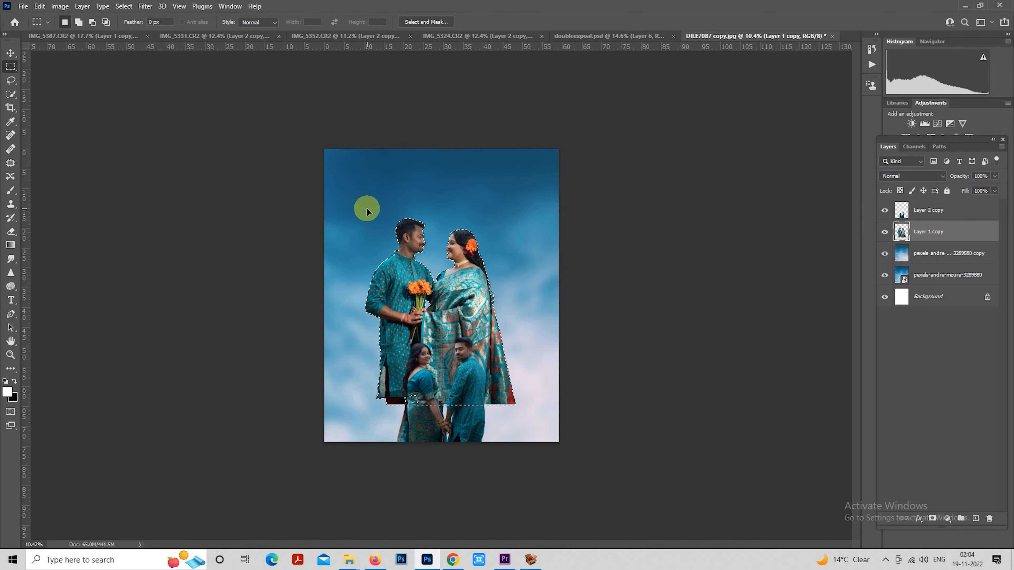
# Copy the flower-holding couple from a rectangular selection onto a new layer and hide Layer 1 copy
pyautogui.click(367, 208)
pyautogui.moveTo(354, 196); pyautogui.dragTo(545, 410)
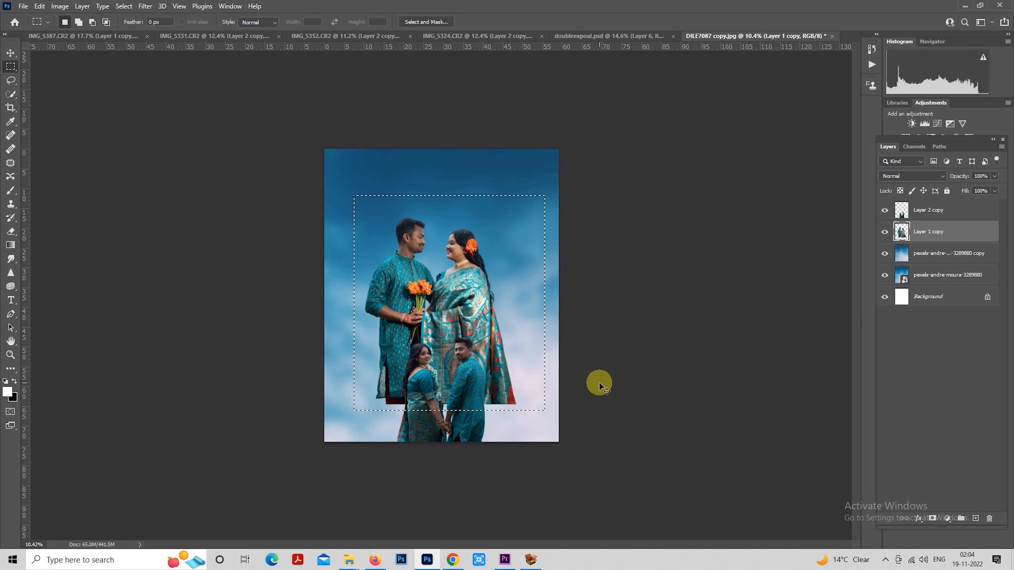
pyautogui.hotkey('ctrl', 'j')
pyautogui.click(885, 255)
# Enlarge the flower-holding couple on Layer 1 and position it to fill the canvas behind the small couple
pyautogui.scroll(-1, 479, 259)
pyautogui.rightClick(440, 252)
pyautogui.click(501, 345)
pyautogui.moveTo(498, 383); pyautogui.dragTo(538, 437)
pyautogui.moveTo(500, 347); pyautogui.dragTo(514, 355)
pyautogui.press('Return')
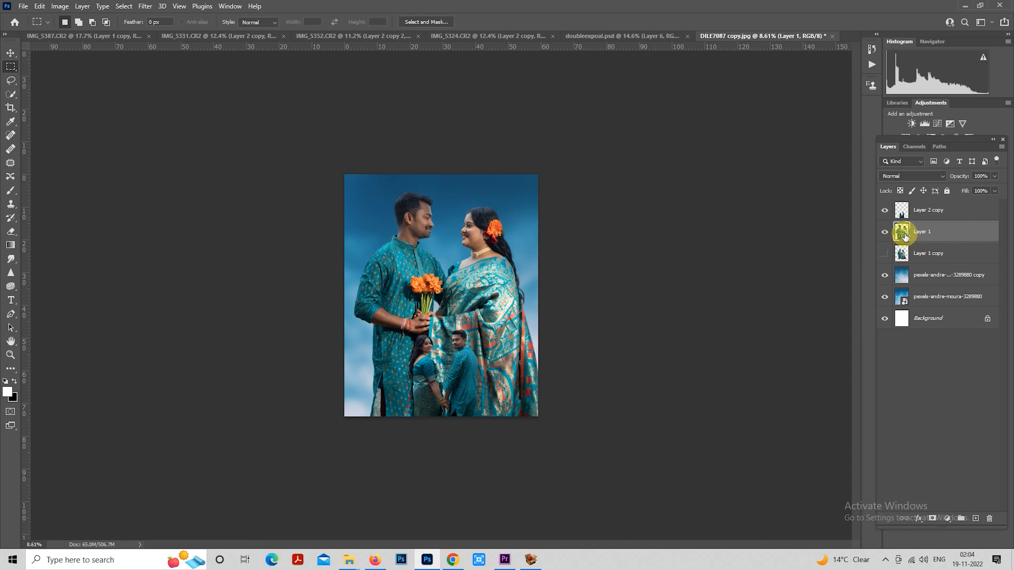
# Add a layer mask to Layer 1 and choose the Brush tool with black as the foreground colour
pyautogui.scroll(2, 557, 321)
pyautogui.scroll(1, 558, 320)
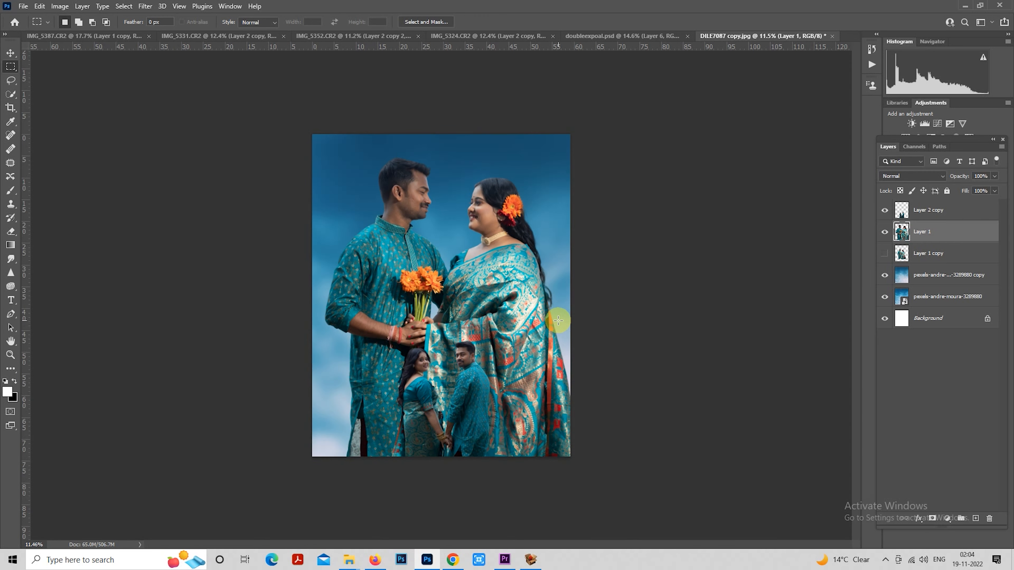
pyautogui.scroll(-1, 558, 321)
pyautogui.scroll(1, 558, 320)
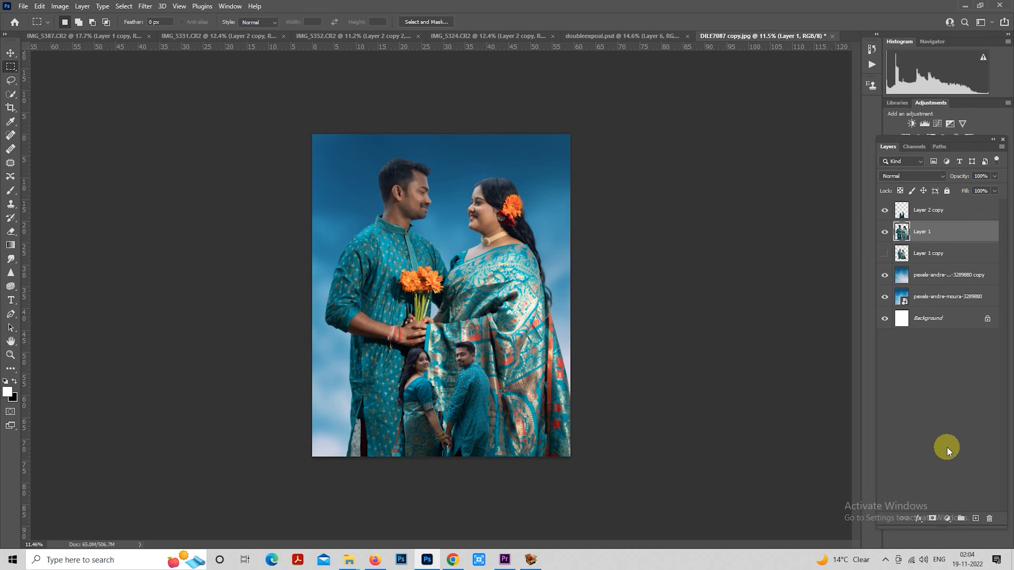
pyautogui.click(932, 518)
pyautogui.press('x')
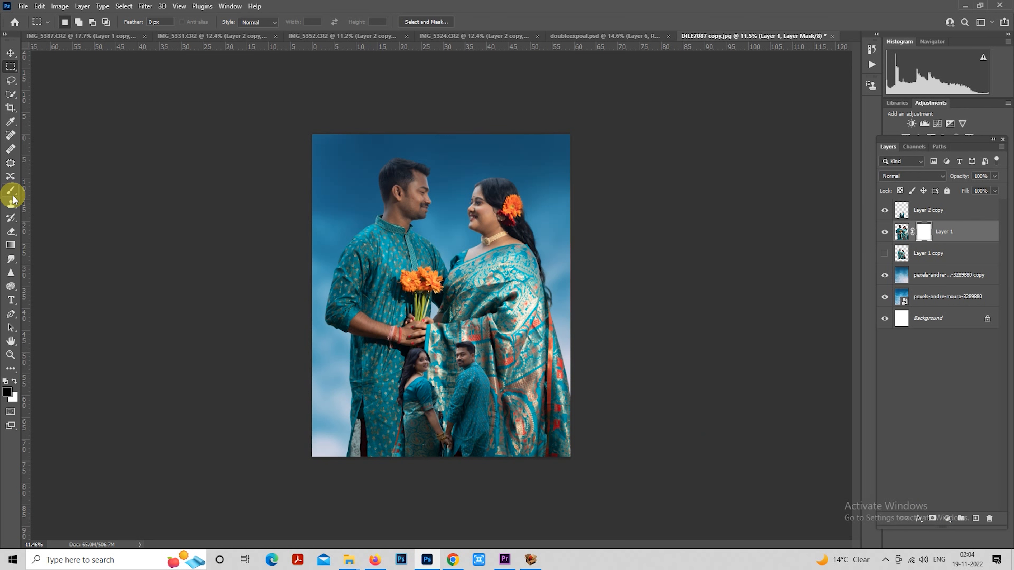
pyautogui.click(12, 193)
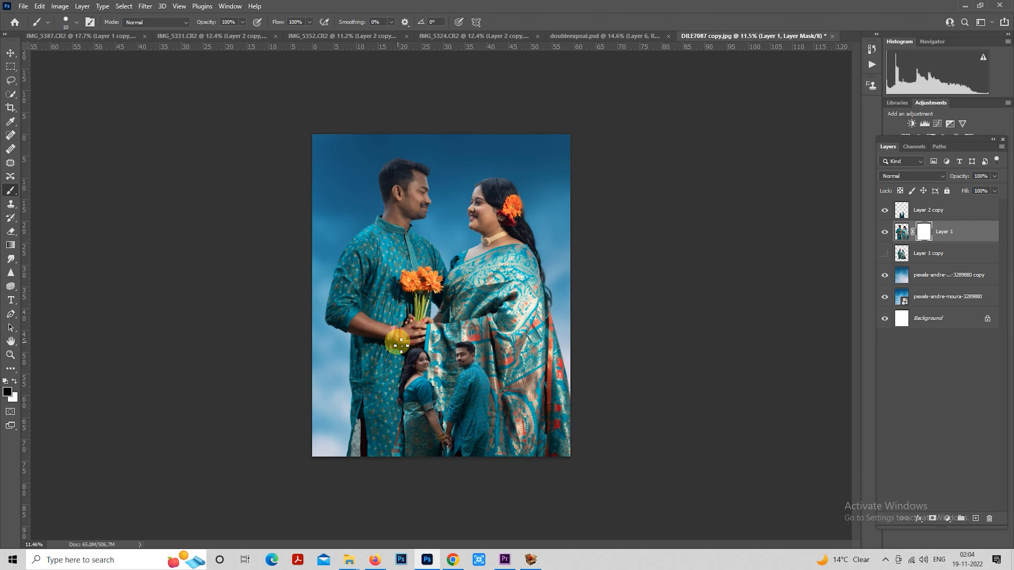
# Set the brush to the Soft Round preset and enlarge it to about 3400 px
pyautogui.press(']')
pyautogui.press(']')
pyautogui.press(']')
pyautogui.press(']')
pyautogui.press(']')
pyautogui.press(']')
pyautogui.press(']')
pyautogui.press(']')
pyautogui.press(']')
pyautogui.press(']')
pyautogui.press(']')
pyautogui.press(']')
pyautogui.press(']')
pyautogui.press(']')
pyautogui.press(']')
pyautogui.press(']')
pyautogui.press(']')
pyautogui.press(']')
pyautogui.press(']')
pyautogui.press(']')
pyautogui.scroll(-2, 343, 443)
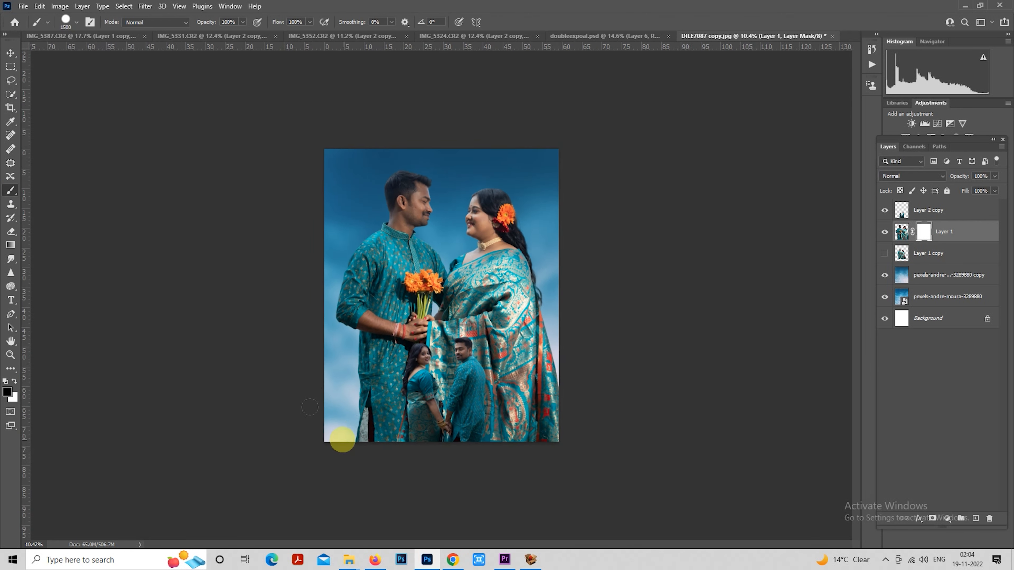
pyautogui.press(']')
pyautogui.press(']')
pyautogui.press(']')
pyautogui.press(']')
pyautogui.press(']')
pyautogui.press(']')
pyautogui.press(']')
pyautogui.press(']')
pyautogui.press(']')
pyautogui.press(']')
pyautogui.press(']')
pyautogui.press(']')
pyautogui.press(']')
pyautogui.press(']')
pyautogui.press(']')
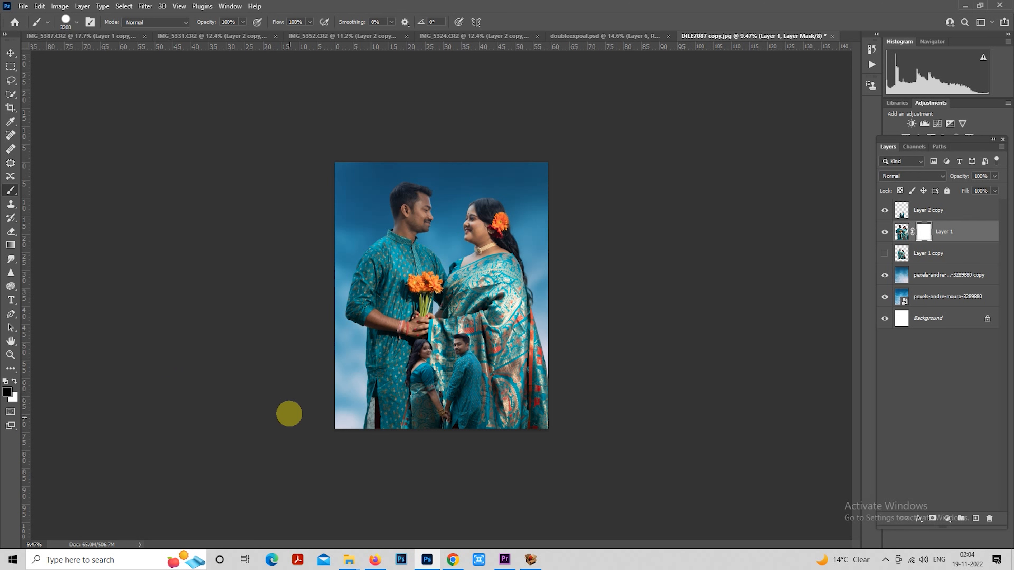
pyautogui.click(76, 22)
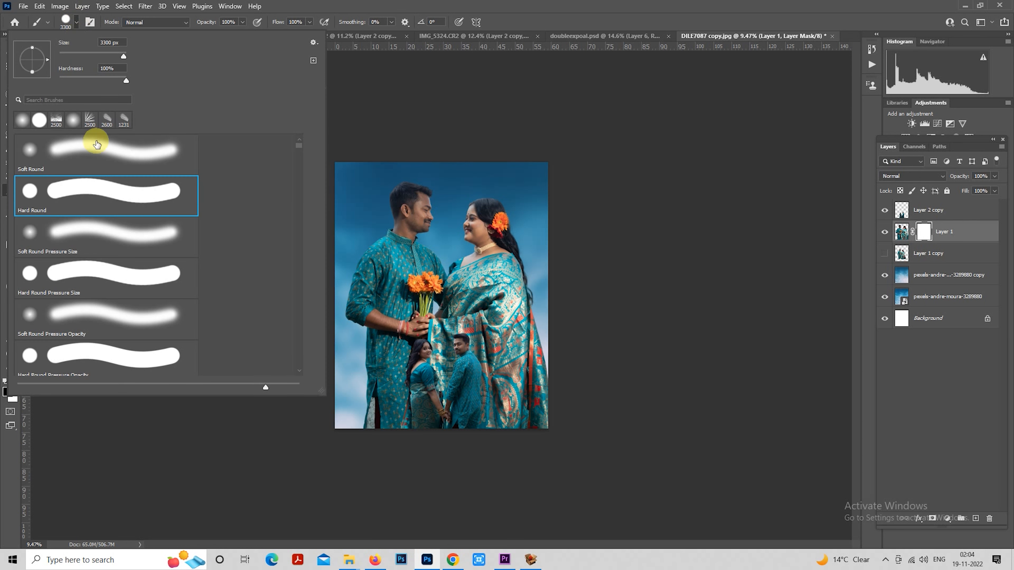
pyautogui.click(99, 159)
pyautogui.click(753, 241)
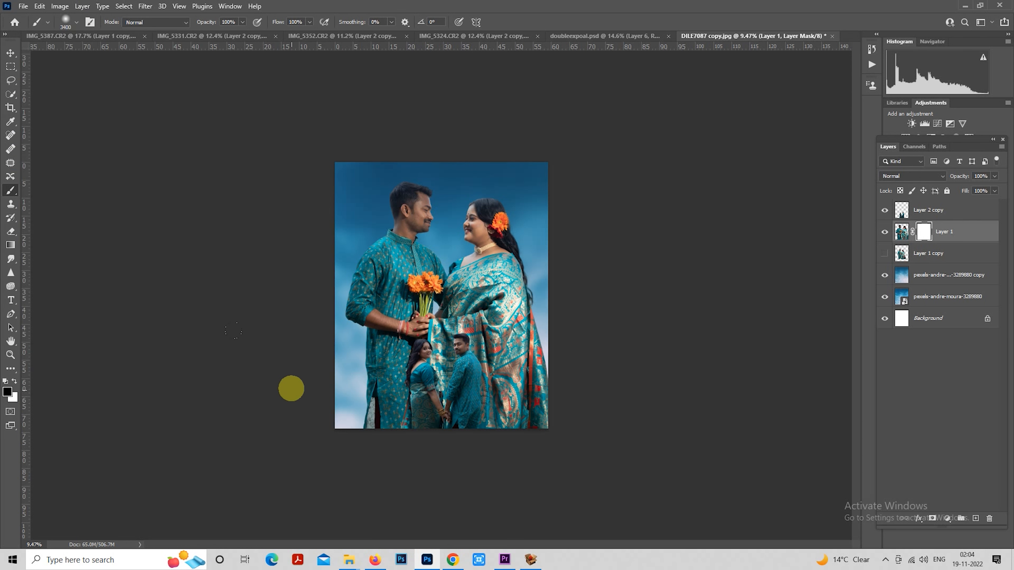
# Paint black with the soft brush over the lower part of Layer 1's mask to fade the large couple's lower bodies into the clouds
pyautogui.press(']')
pyautogui.press(']')
pyautogui.moveTo(292, 376)
pyautogui.mouseDown()
pyautogui.moveTo(328, 430)
pyautogui.moveTo(419, 455)
pyautogui.moveTo(514, 462)
pyautogui.mouseUp()
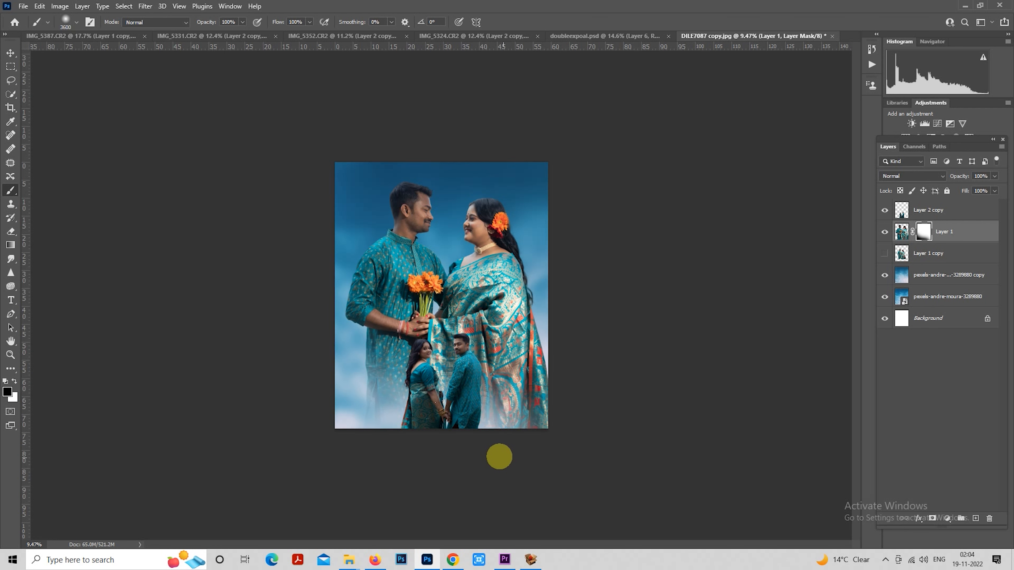
pyautogui.moveTo(319, 399)
pyautogui.mouseDown()
pyautogui.moveTo(362, 455)
pyautogui.moveTo(450, 477)
pyautogui.moveTo(573, 452)
pyautogui.moveTo(631, 326)
pyautogui.moveTo(545, 464)
pyautogui.moveTo(632, 315)
pyautogui.moveTo(500, 507)
pyautogui.moveTo(376, 500)
pyautogui.moveTo(314, 442)
pyautogui.moveTo(285, 335)
pyautogui.moveTo(358, 444)
pyautogui.moveTo(421, 467)
pyautogui.moveTo(516, 448)
pyautogui.moveTo(616, 367)
pyautogui.mouseUp()
pyautogui.press(']')
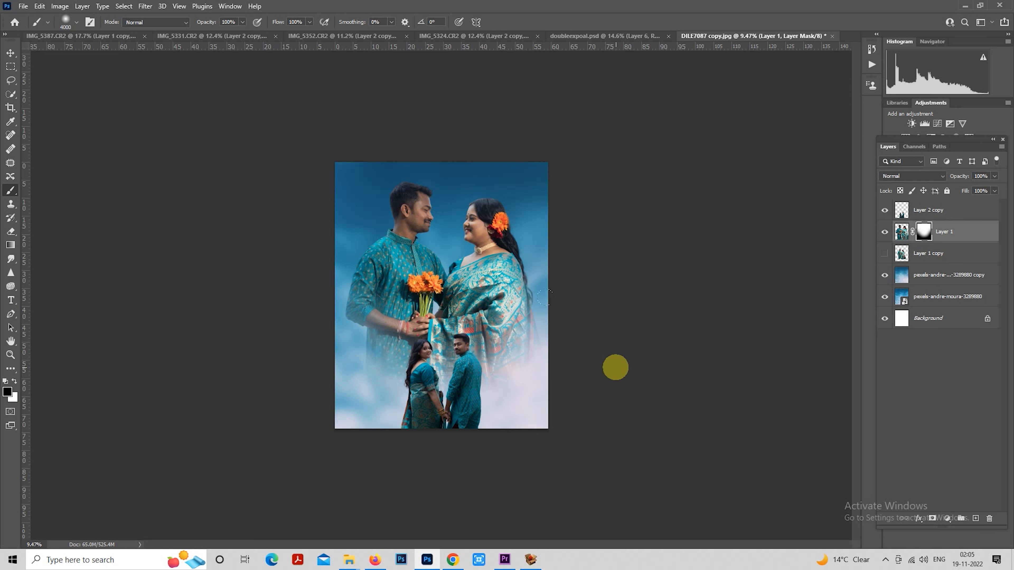
# Reduce the brush to about 3200 px and paint black around the outer edges of Layer 1's mask to soften the large couple's sides
pyautogui.press('[')
pyautogui.press('[')
pyautogui.press('[')
pyautogui.press('[')
pyautogui.press('[')
pyautogui.press('[')
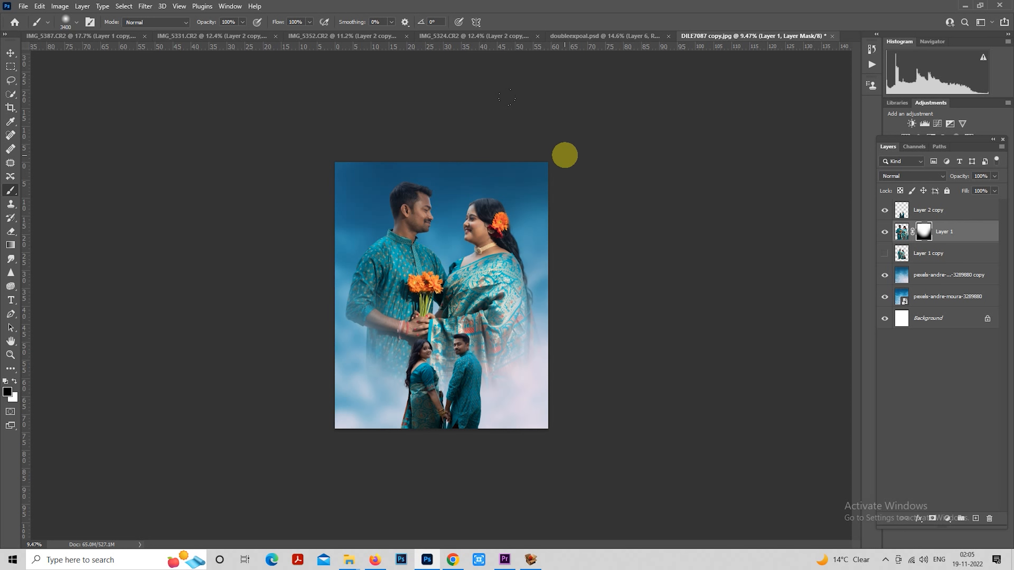
pyautogui.press('[')
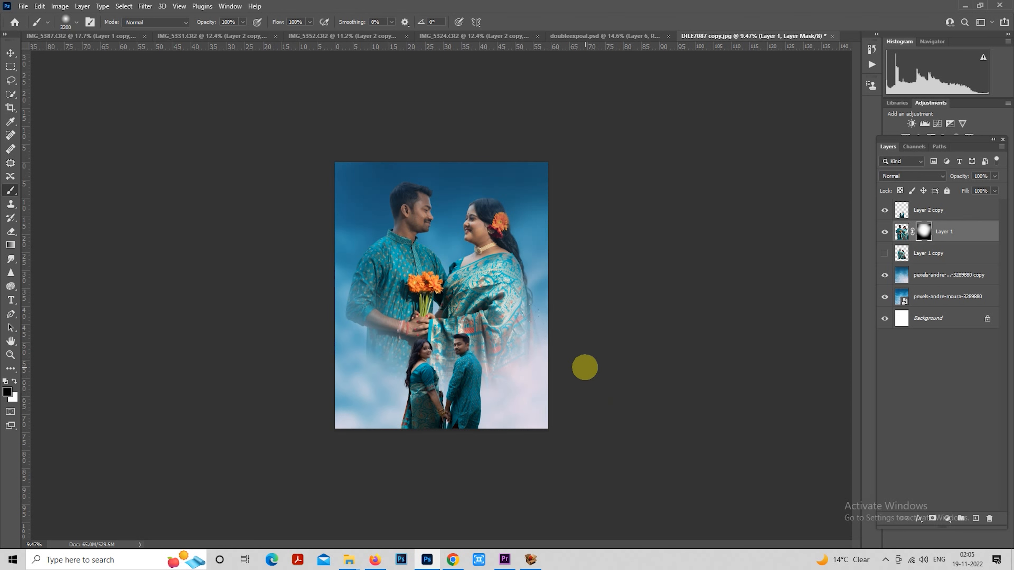
pyautogui.scroll(2, 607, 343)
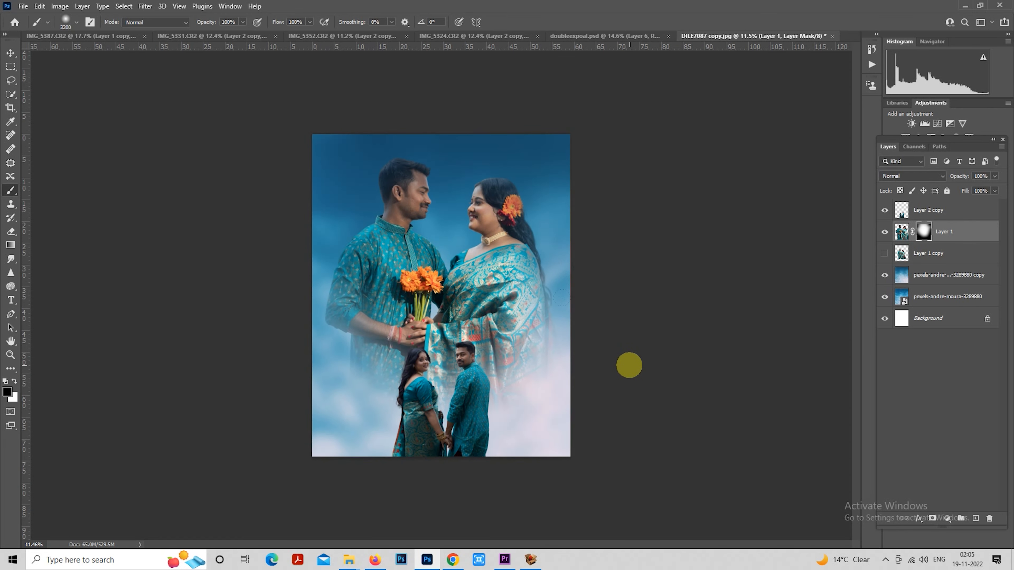
pyautogui.click(14, 78)
pyautogui.scroll(1, 411, 250)
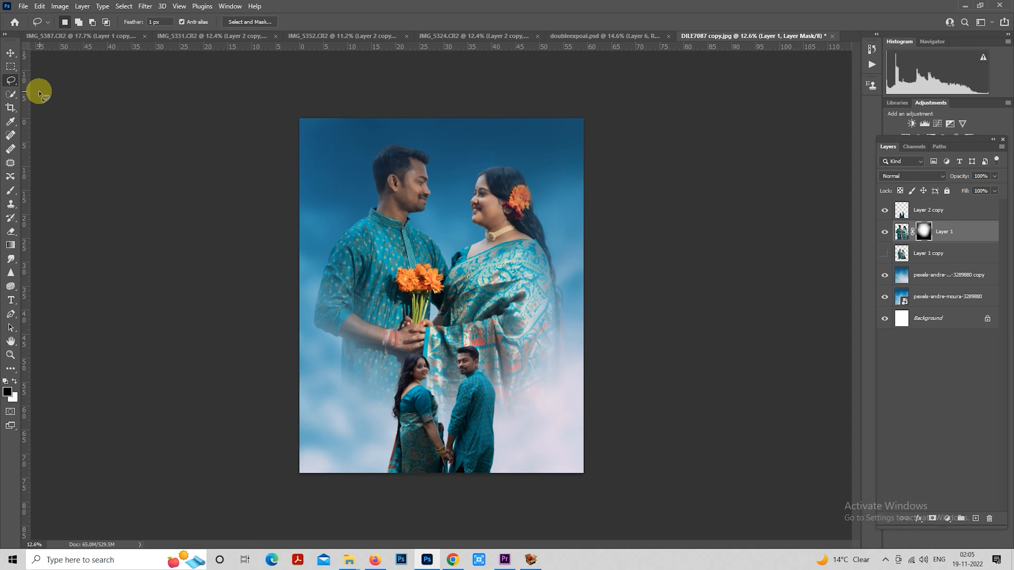
pyautogui.click(11, 66)
pyautogui.rightClick(445, 230)
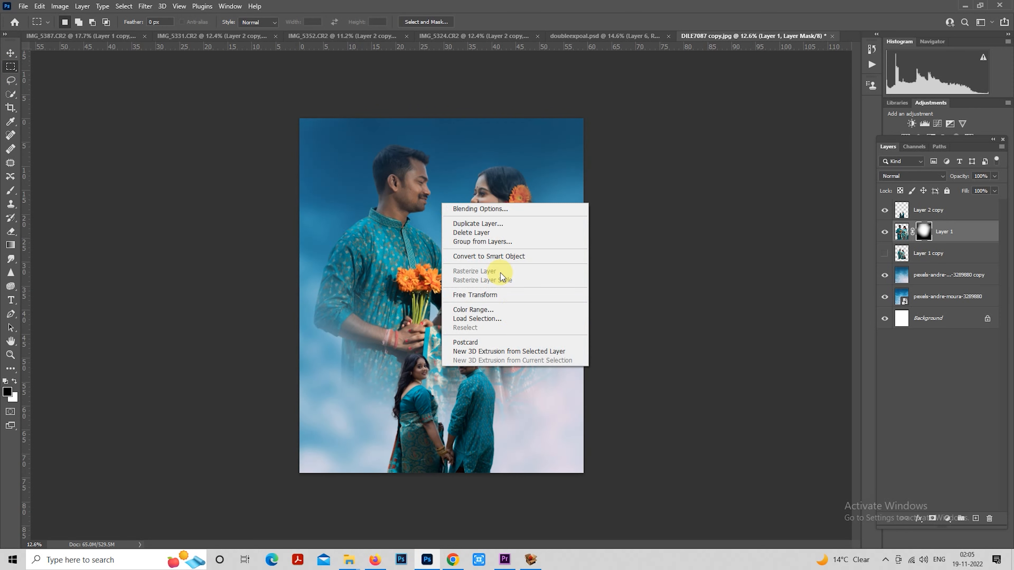
pyautogui.click(510, 295)
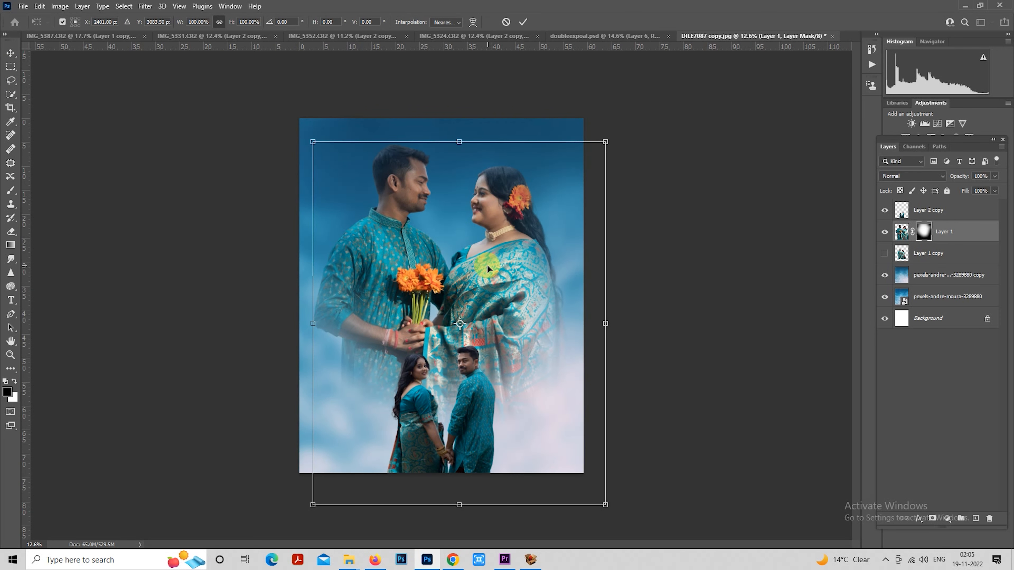
pyautogui.press('Return')
pyautogui.scroll(1, 521, 227)
pyautogui.scroll(-1, 521, 227)
# Set Layer 1's blend mode to Luminosity and its opacity to 59%
pyautogui.click(902, 177)
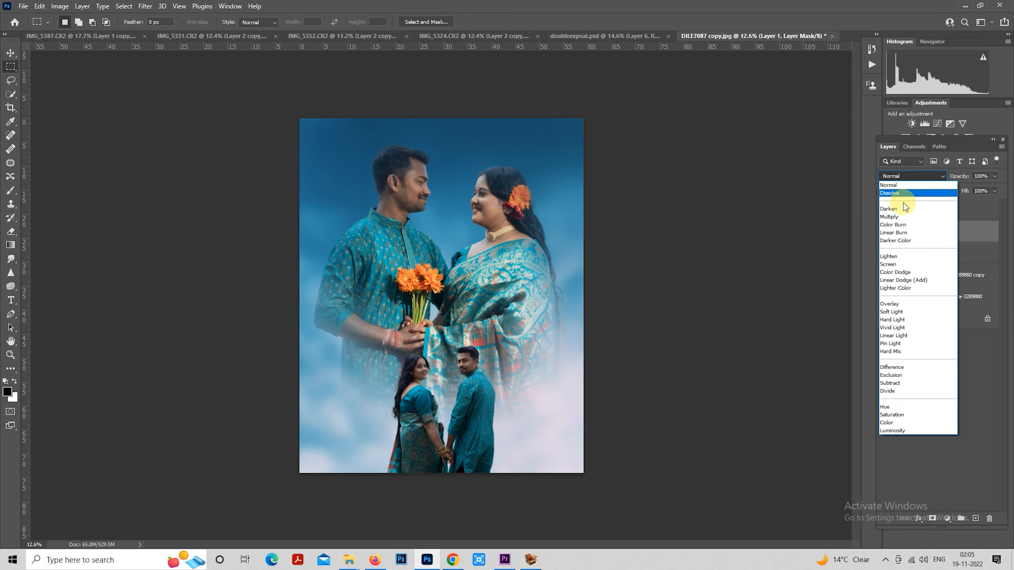
pyautogui.click(912, 431)
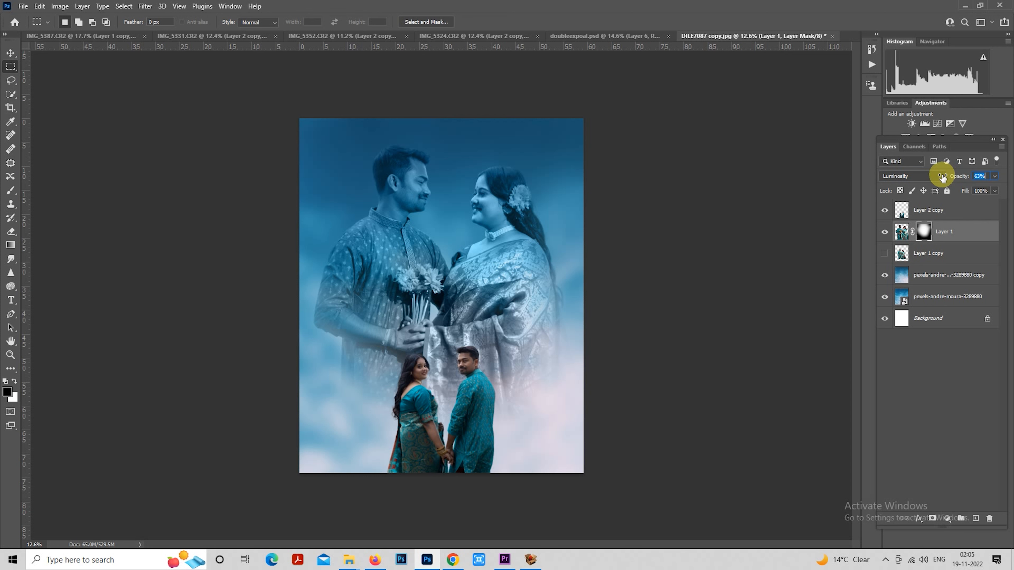
pyautogui.moveTo(940, 177); pyautogui.dragTo(941, 177)
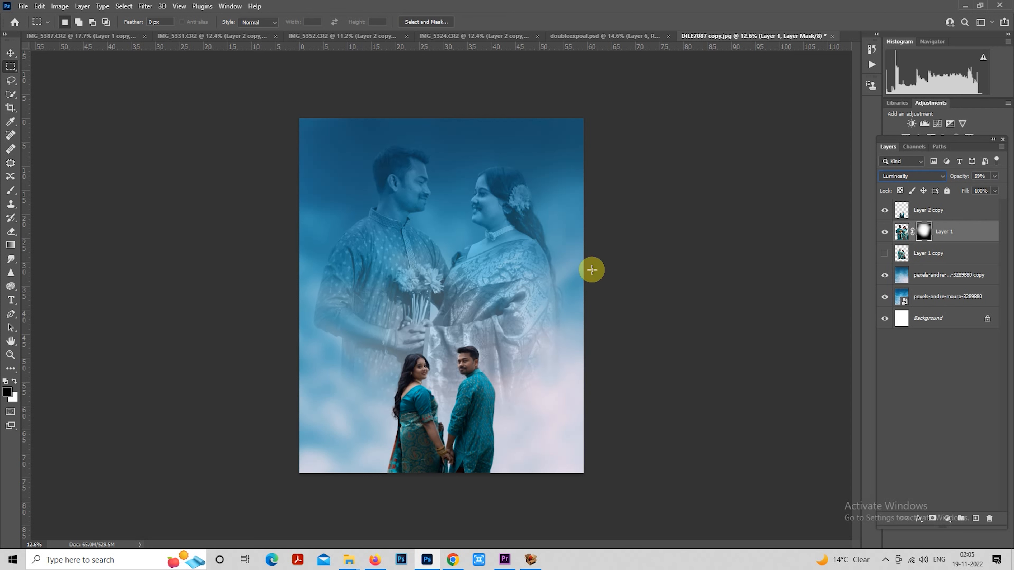
# Scale the pexels-andre-moura-3289880 copy sky layer to about 106.88% and reposition it so bright clouds fill the lower canvas
pyautogui.click(930, 283)
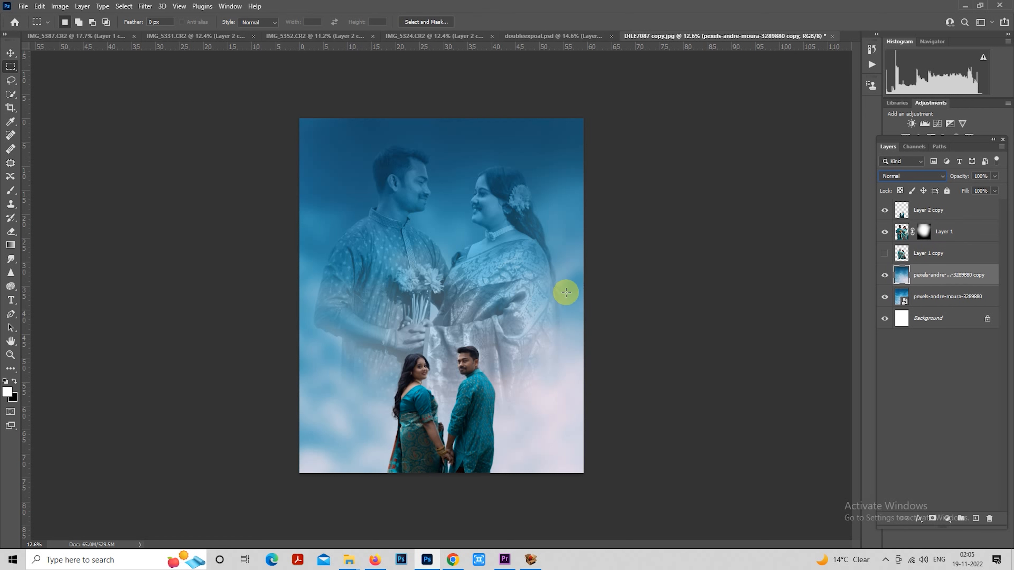
pyautogui.scroll(-2, 534, 268)
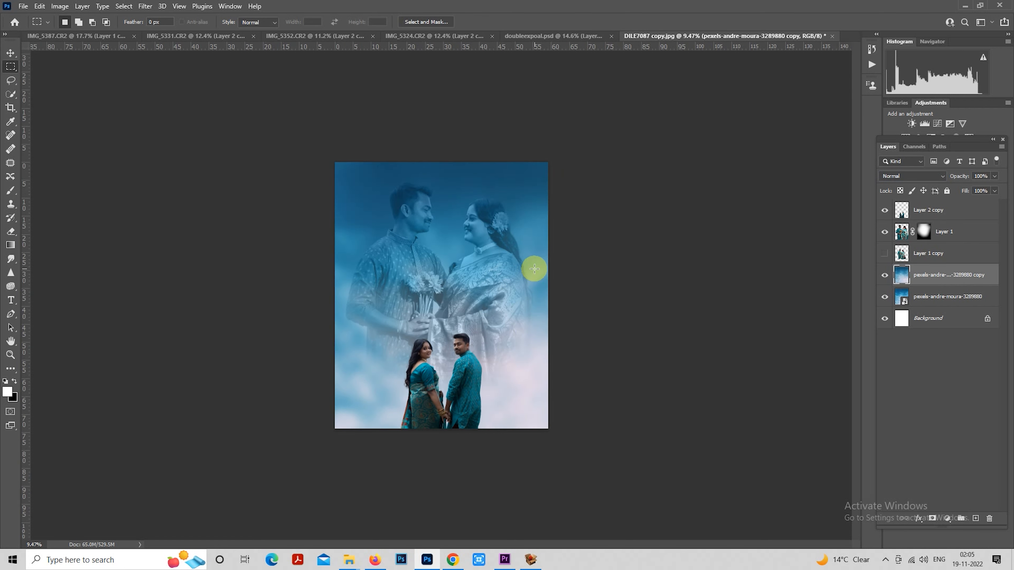
pyautogui.rightClick(418, 257)
pyautogui.click(490, 352)
pyautogui.moveTo(532, 344); pyautogui.dragTo(488, 315)
pyautogui.moveTo(554, 116); pyautogui.dragTo(564, 102)
pyautogui.moveTo(514, 169); pyautogui.dragTo(504, 217)
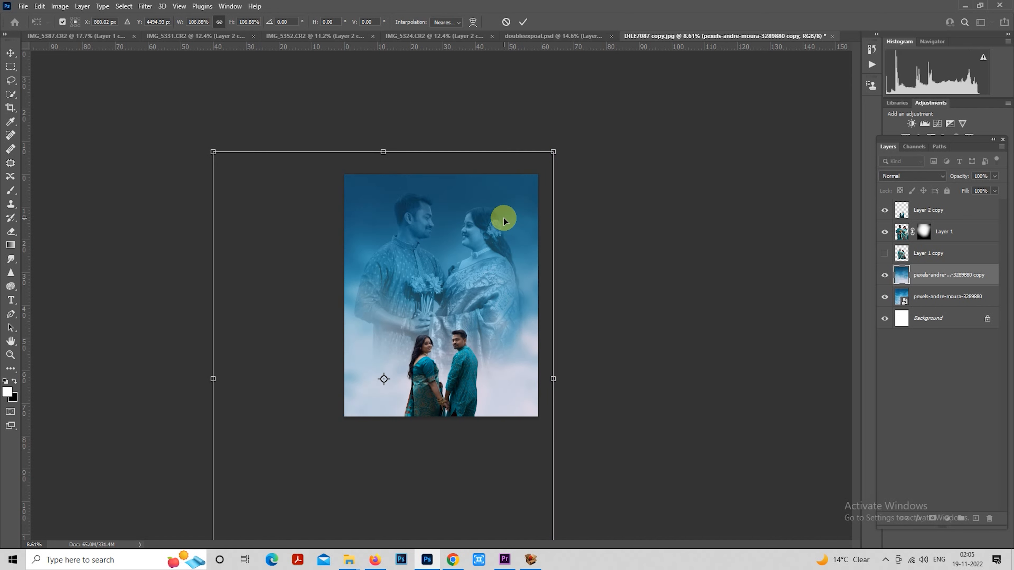
pyautogui.press('Return')
pyautogui.press('m')
pyautogui.hotkey('ctrl', '0')
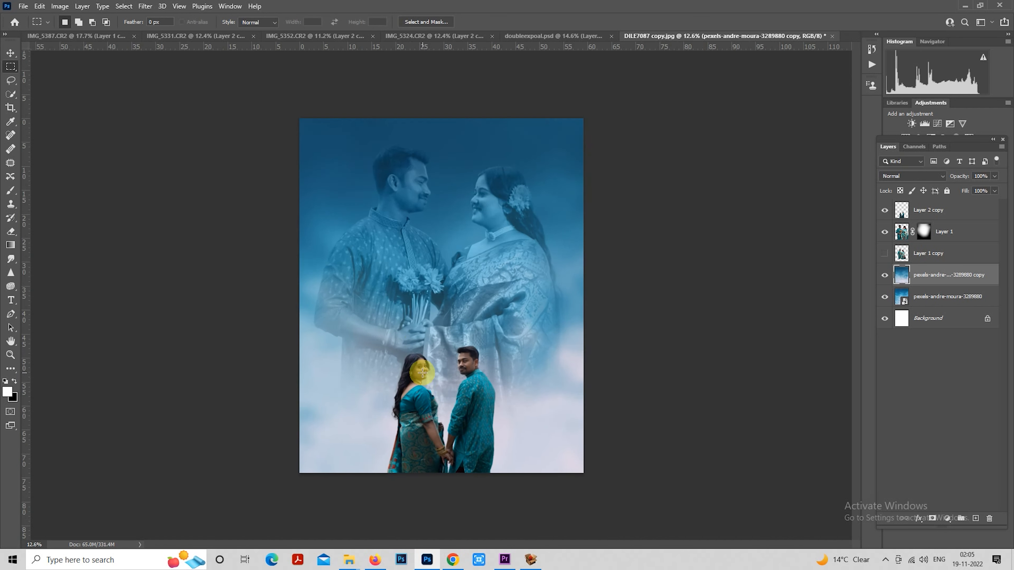
# Shrink the small couple on Layer 2 copy slightly and place it at the bottom centre of the canvas
pyautogui.click(914, 208)
pyautogui.rightClick(468, 354)
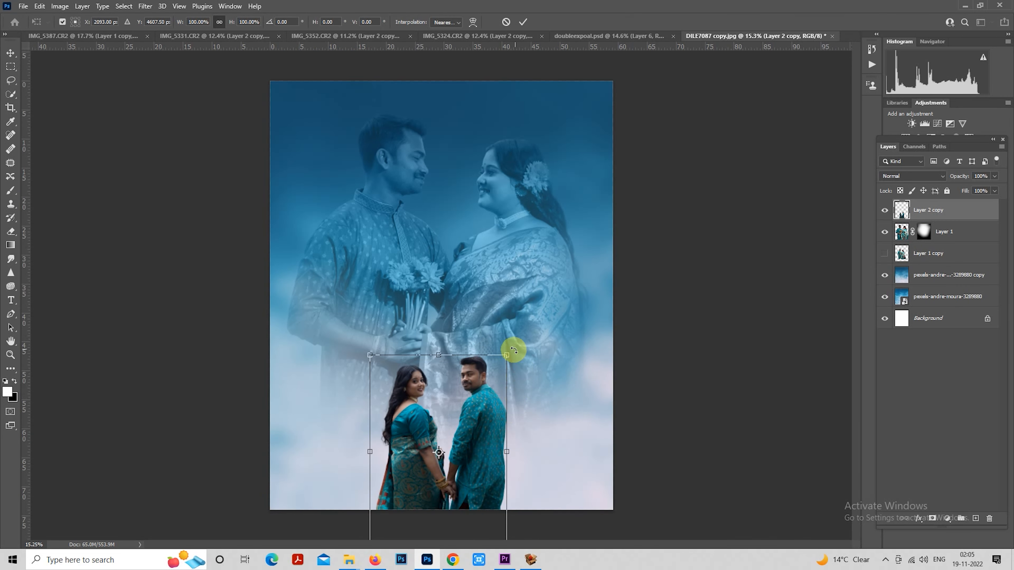
pyautogui.moveTo(509, 353); pyautogui.dragTo(488, 381)
pyautogui.moveTo(441, 435); pyautogui.dragTo(464, 442)
pyautogui.press('Return')
pyautogui.scroll(-1, 423, 401)
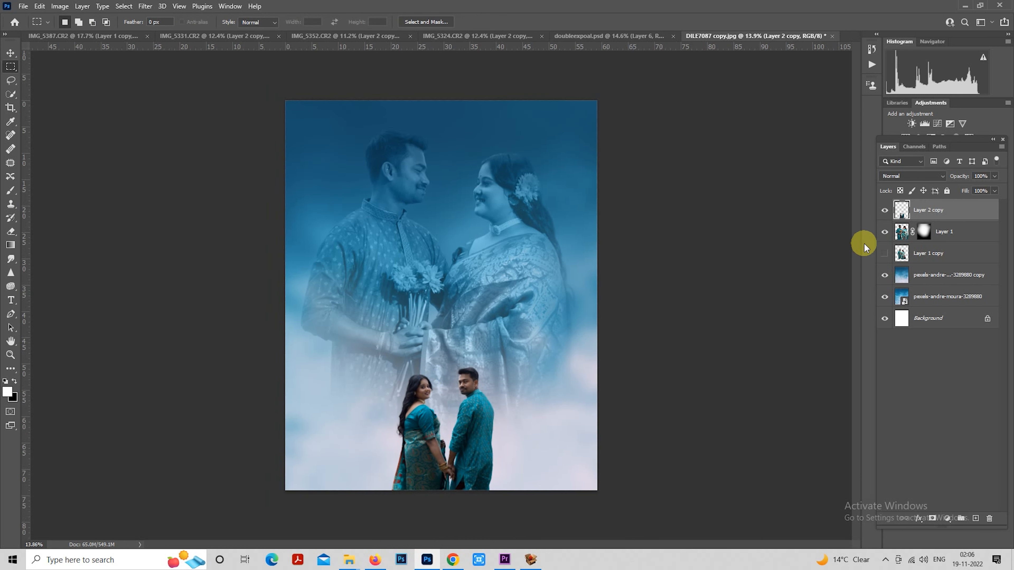
# Brighten the selected small couple on Layer 2 copy in Camera Raw with Exposure +0.50, Highlights -34, Shadows +57 and Whites +30, then deselect it
pyautogui.keyDown('ctrl'); pyautogui.click(901, 209); pyautogui.keyUp('ctrl')
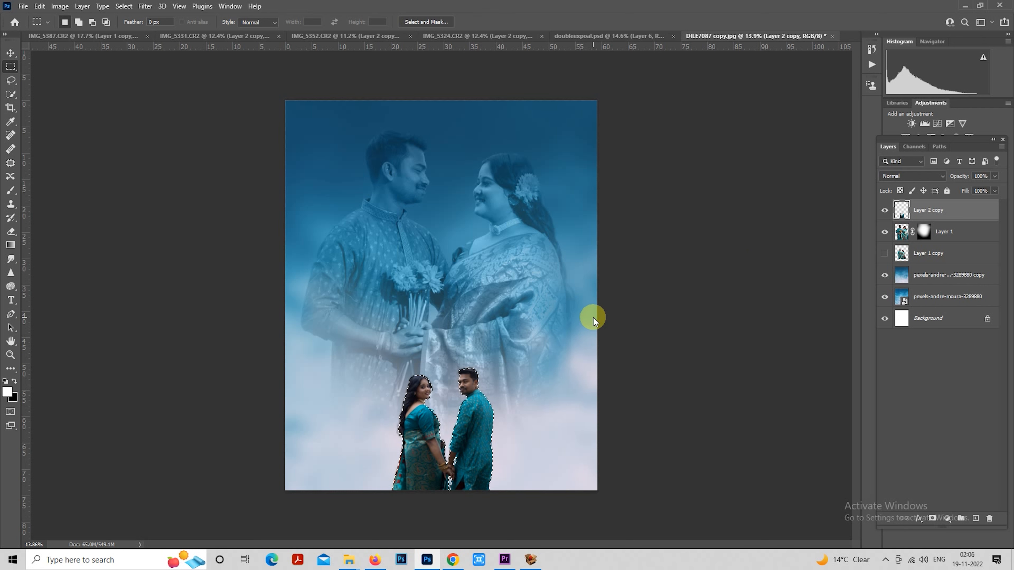
pyautogui.hotkey('ctrl', 'shift', 'a')
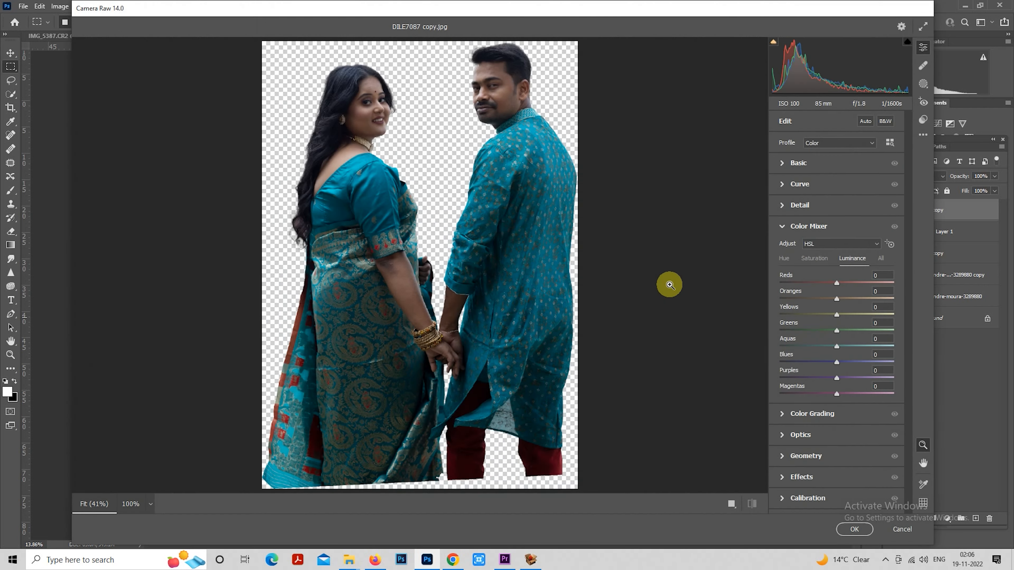
pyautogui.click(783, 164)
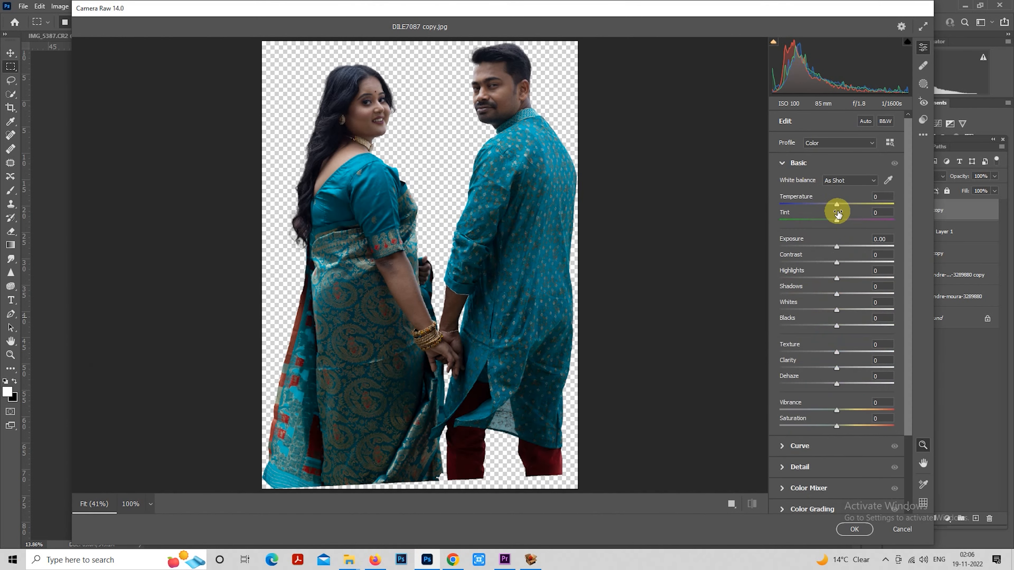
pyautogui.moveTo(838, 248); pyautogui.dragTo(839, 248)
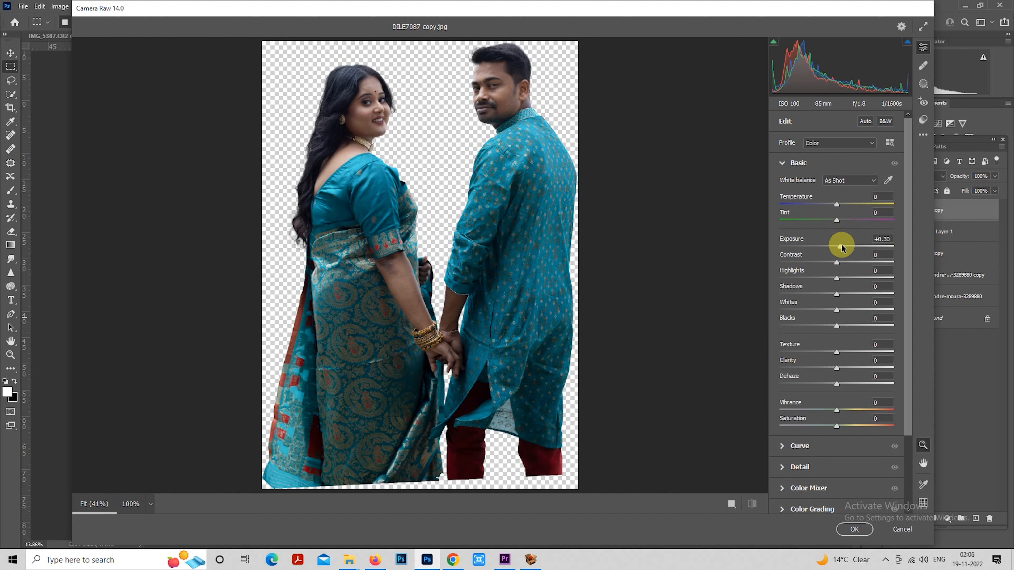
pyautogui.click(819, 279)
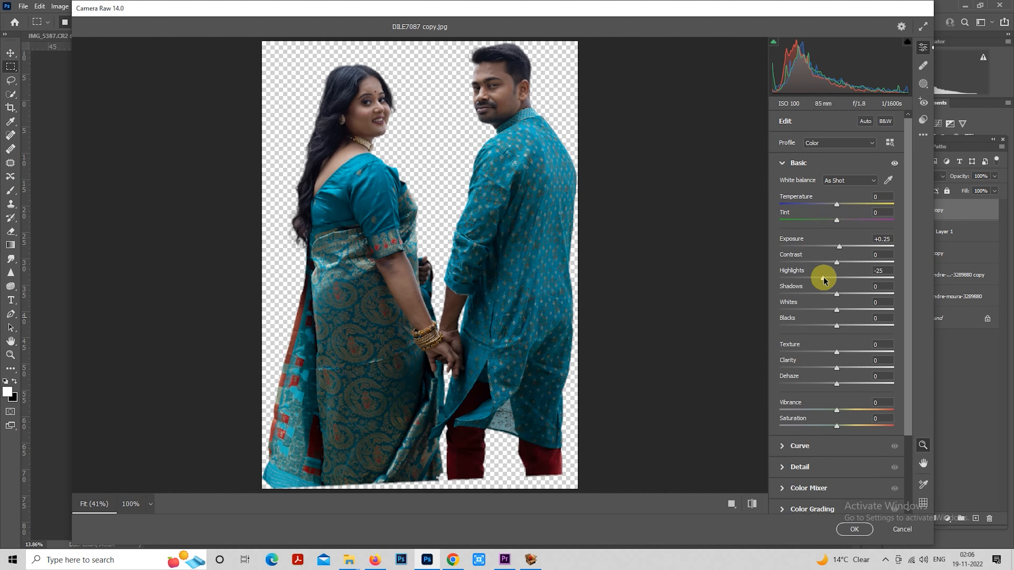
pyautogui.click(869, 294)
pyautogui.moveTo(839, 246); pyautogui.dragTo(843, 247)
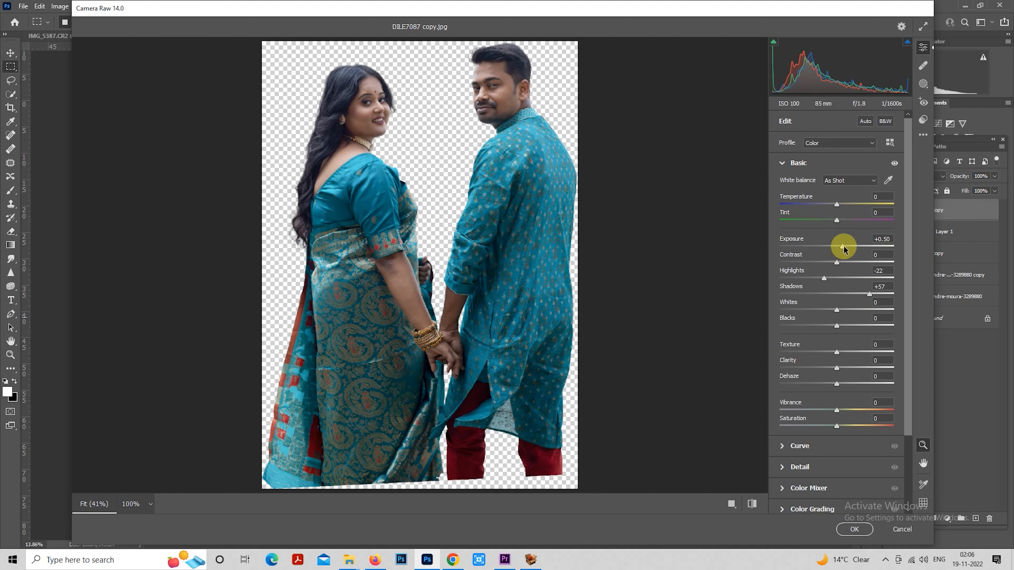
pyautogui.click(817, 279)
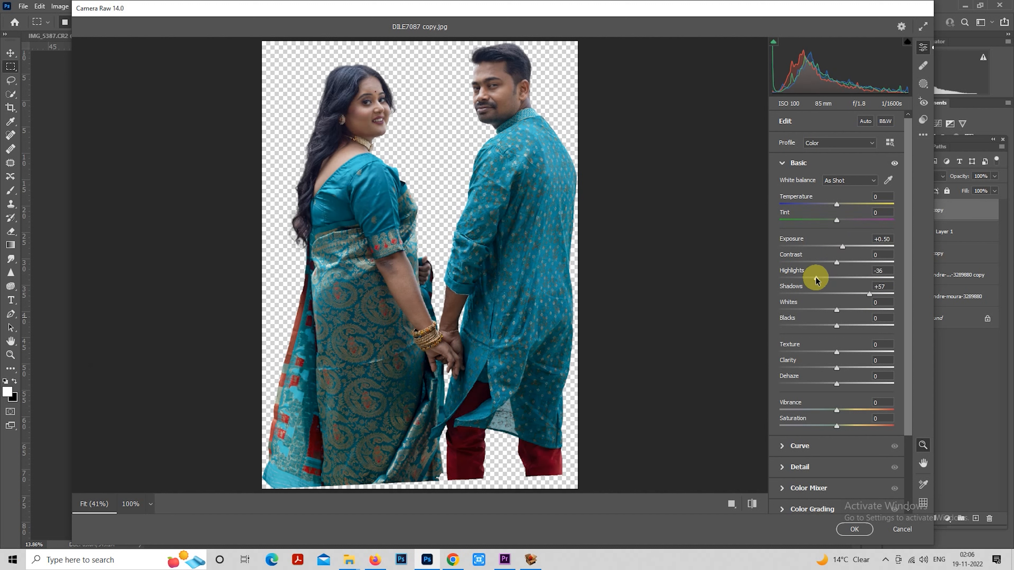
pyautogui.click(853, 310)
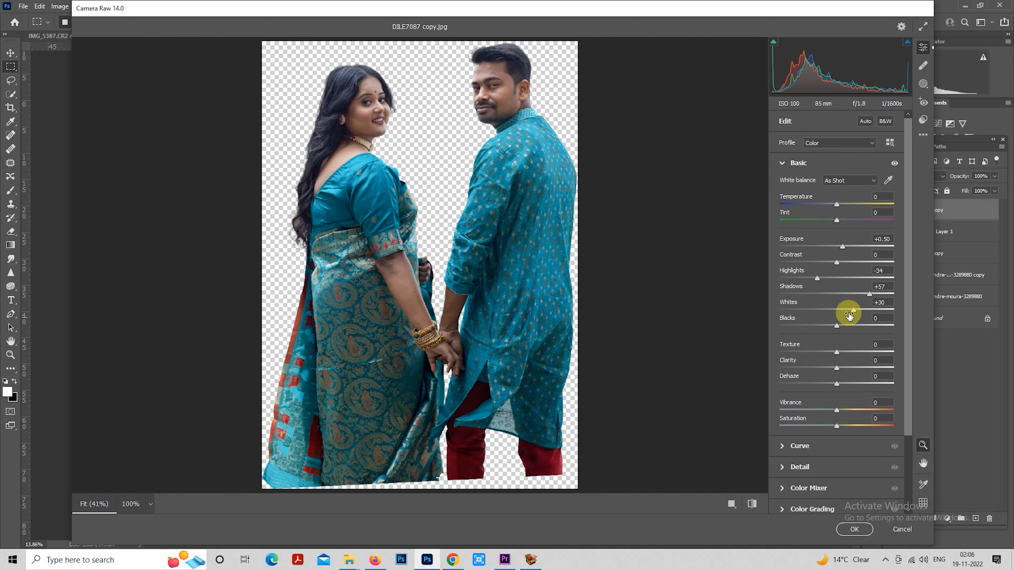
pyautogui.click(853, 530)
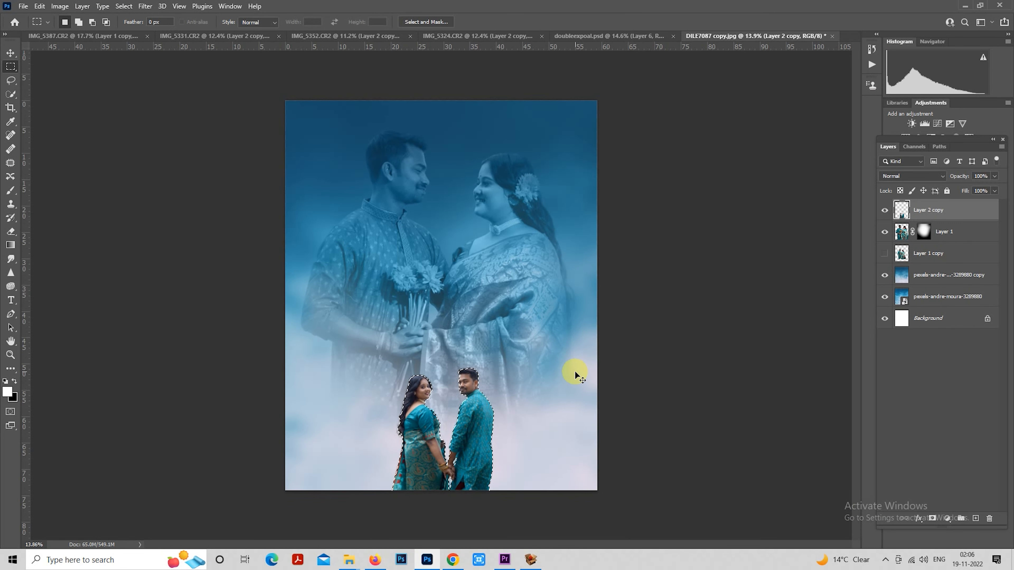
pyautogui.hotkey('ctrl', 'd')
# Set Layer 1's blend mode to Normal and its opacity to 100%
pyautogui.click(921, 255)
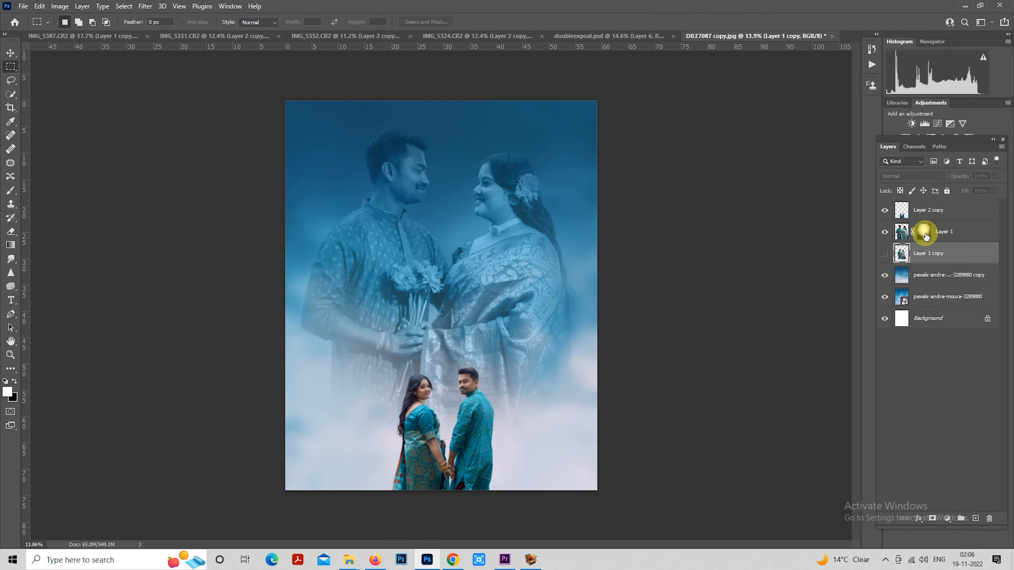
pyautogui.click(923, 238)
pyautogui.click(914, 175)
pyautogui.click(907, 187)
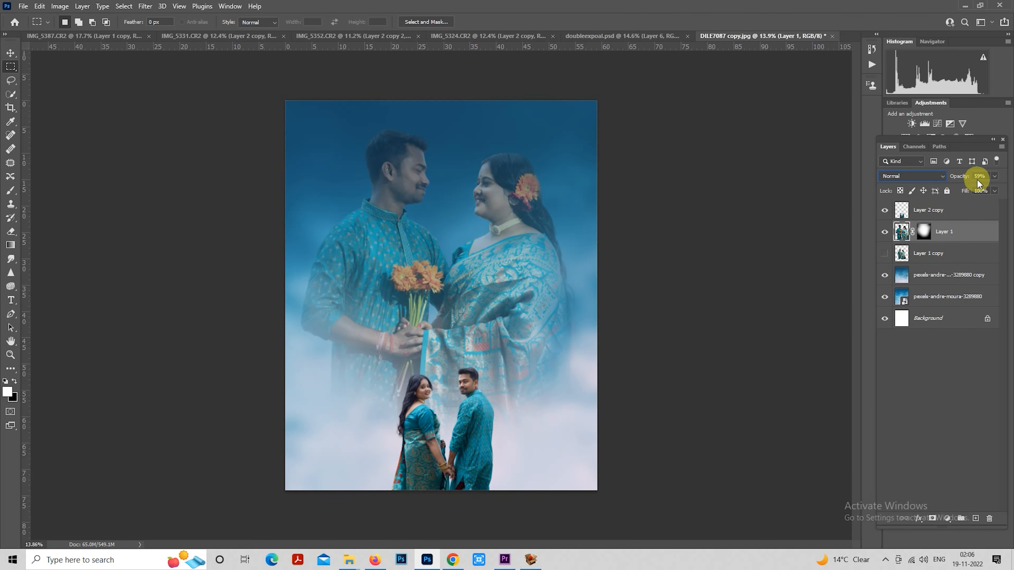
pyautogui.moveTo(958, 175); pyautogui.dragTo(1013, 172)
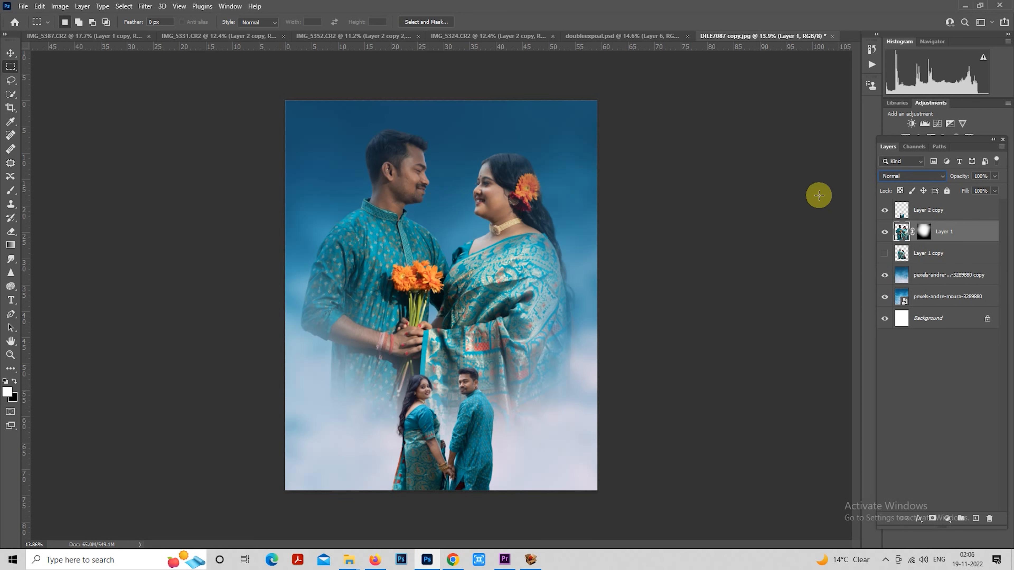
# Select the large couple on Layer 1, apply Camera Raw with Exposure +0.20 and Highlights -28, and clear the selection
pyautogui.keyDown('ctrl'); pyautogui.click(901, 233); pyautogui.keyUp('ctrl')
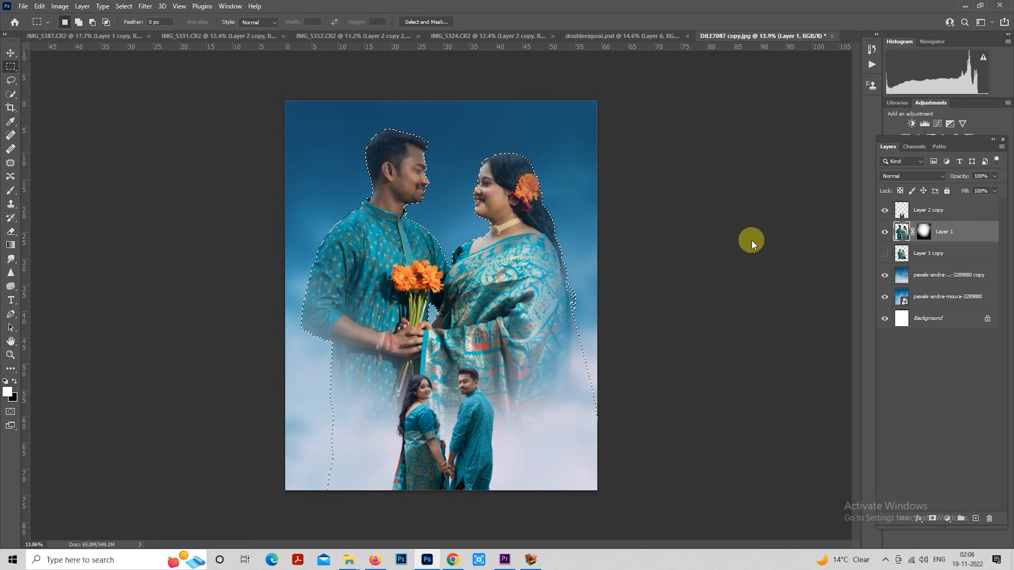
pyautogui.hotkey('ctrl', 'shift', 'a')
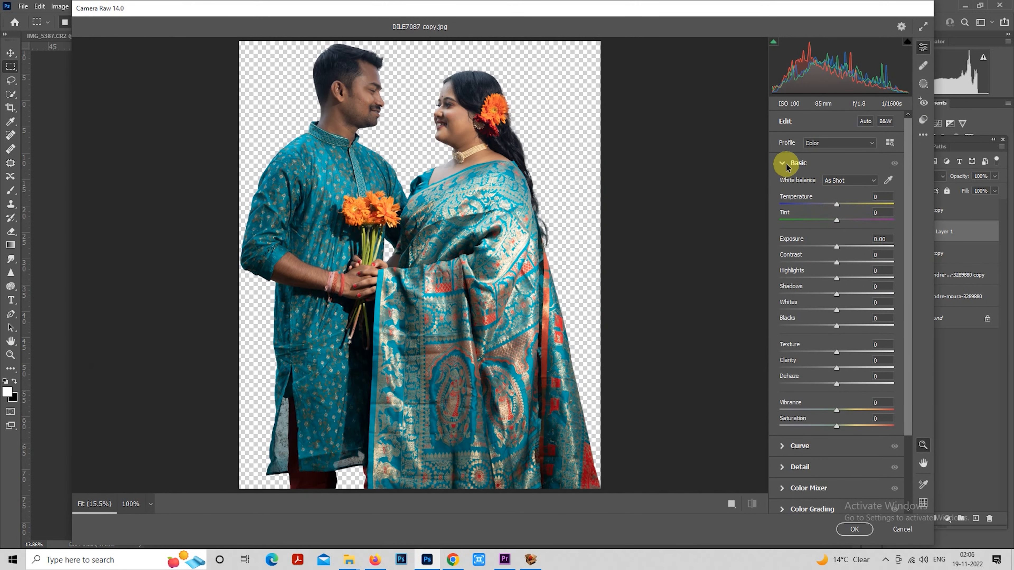
pyautogui.moveTo(837, 246); pyautogui.dragTo(839, 245)
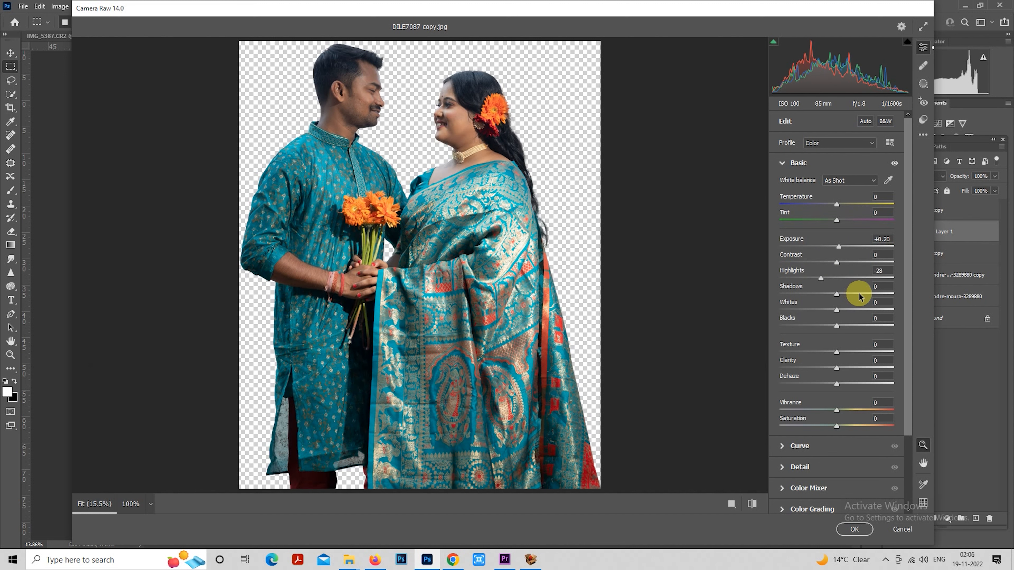
pyautogui.click(854, 529)
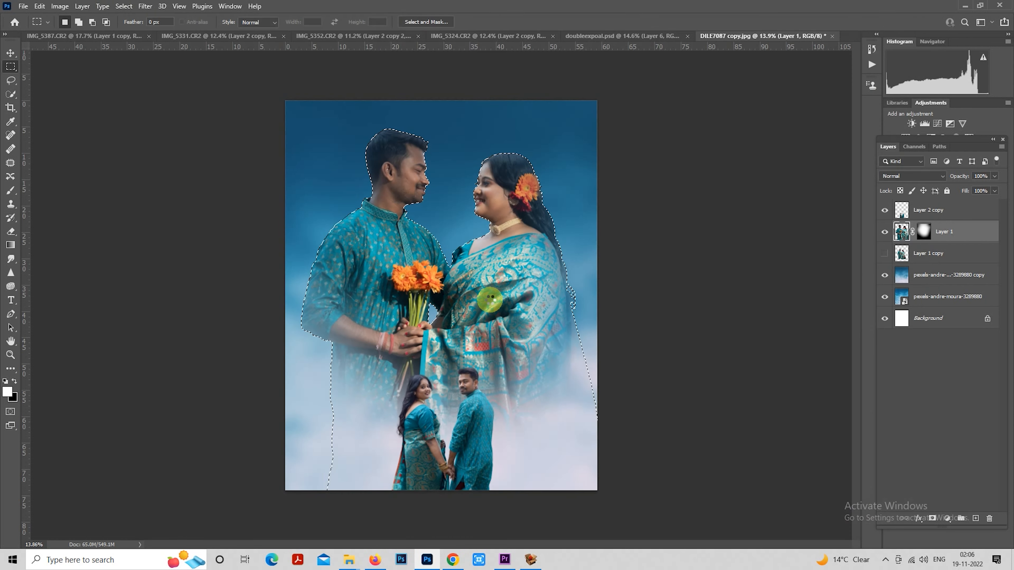
pyautogui.hotkey('ctrl', 'd')
# Heal the bright spots on the woman's upper cheek below her eye on Layer 1 with the Healing Brush
pyautogui.scroll(4, 39, 195)
pyautogui.click(4, 150)
pyautogui.scroll(5, 516, 147)
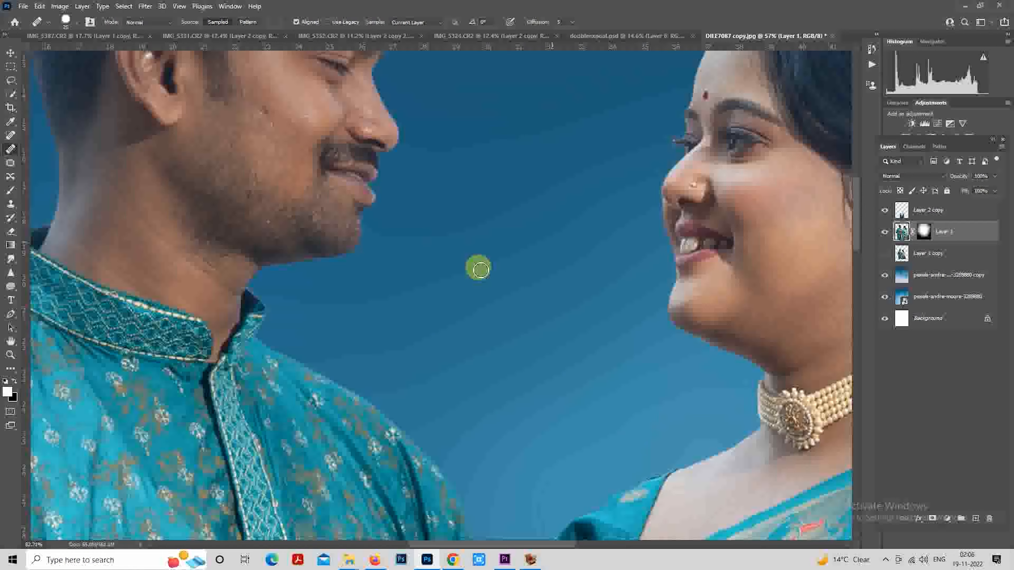
pyautogui.moveTo(661, 212); pyautogui.dragTo(347, 308)
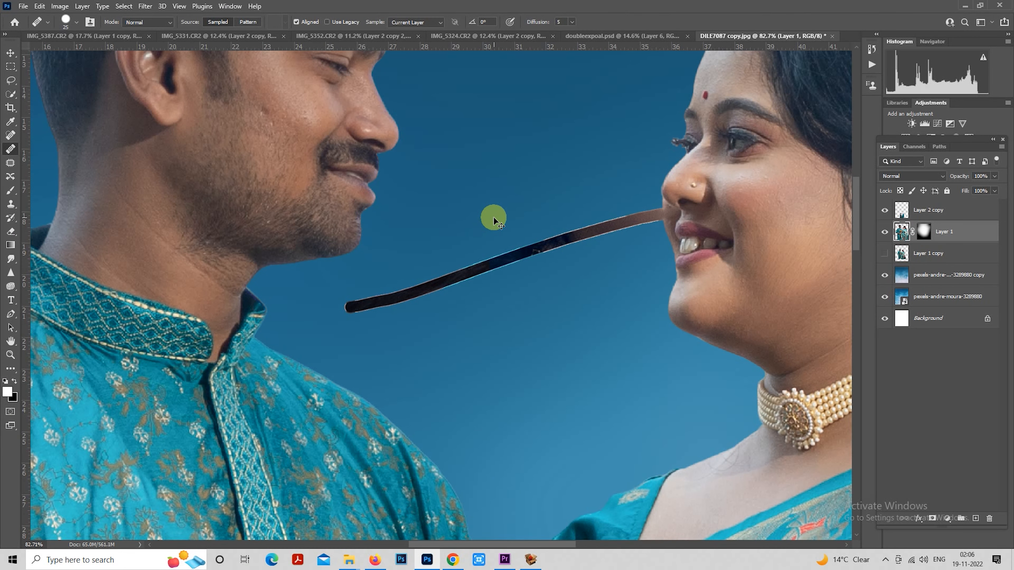
pyautogui.moveTo(515, 227); pyautogui.dragTo(419, 263)
pyautogui.scroll(3, 421, 260)
pyautogui.scroll(-1, 455, 176)
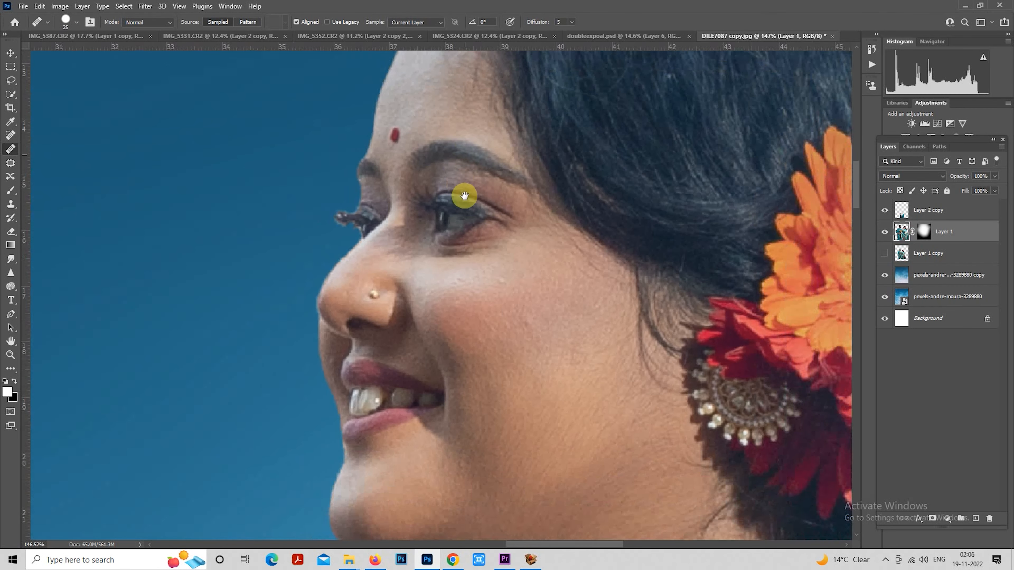
pyautogui.moveTo(465, 195); pyautogui.dragTo(423, 258)
pyautogui.scroll(2, 425, 246)
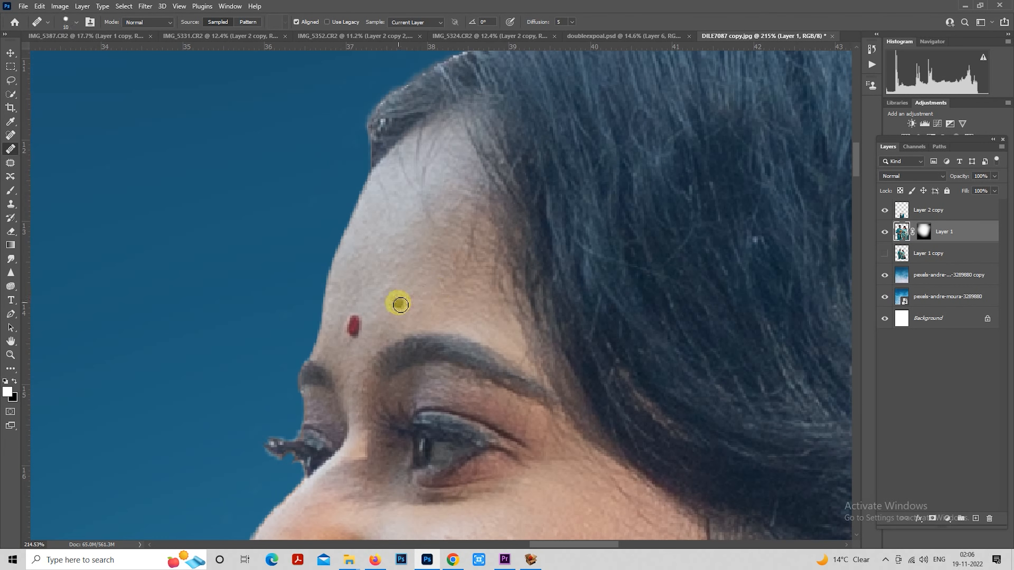
pyautogui.scroll(-1, 398, 301)
pyautogui.moveTo(446, 401); pyautogui.dragTo(426, 175)
pyautogui.scroll(1, 443, 309)
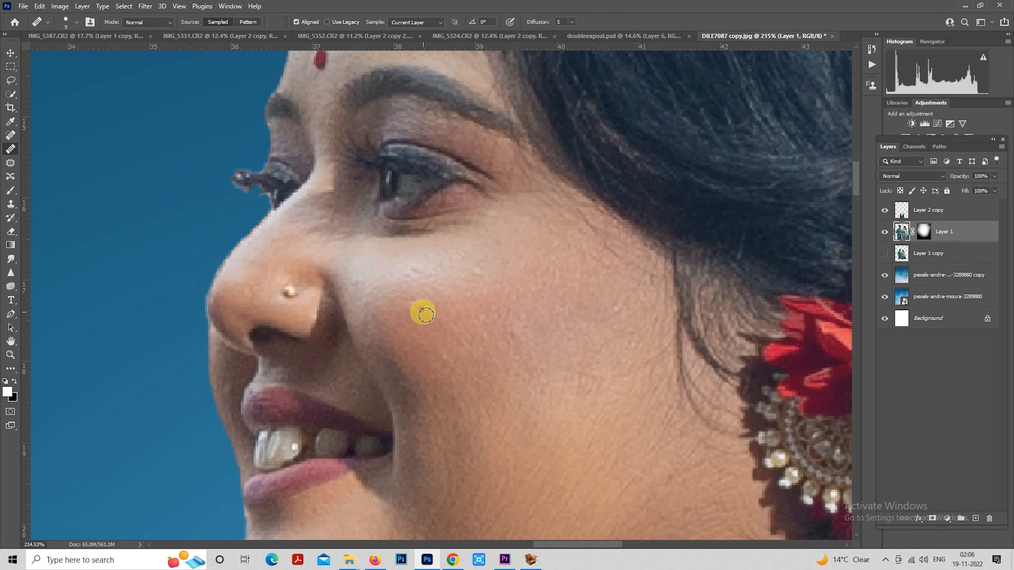
pyautogui.press(']')
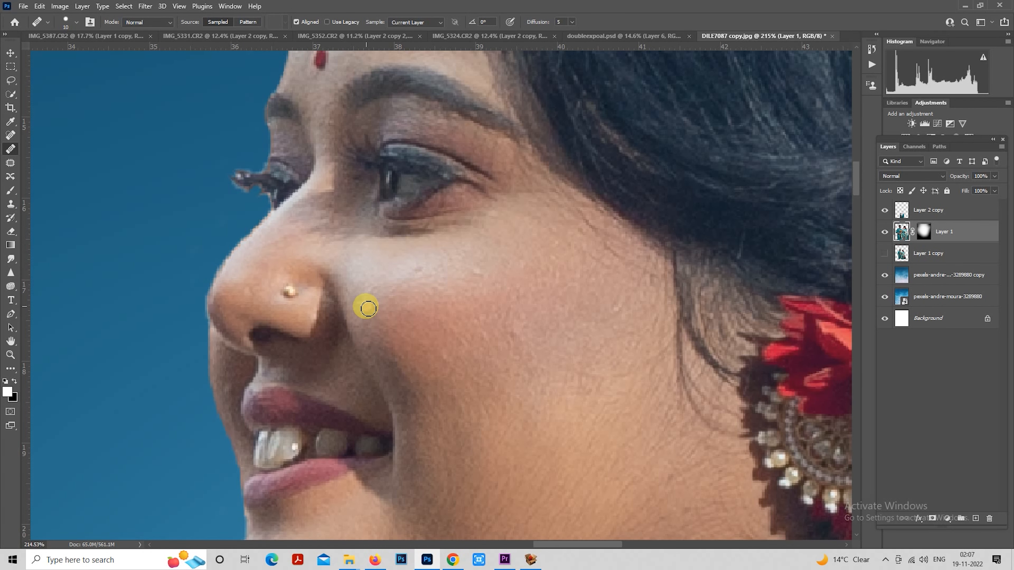
pyautogui.click(440, 287)
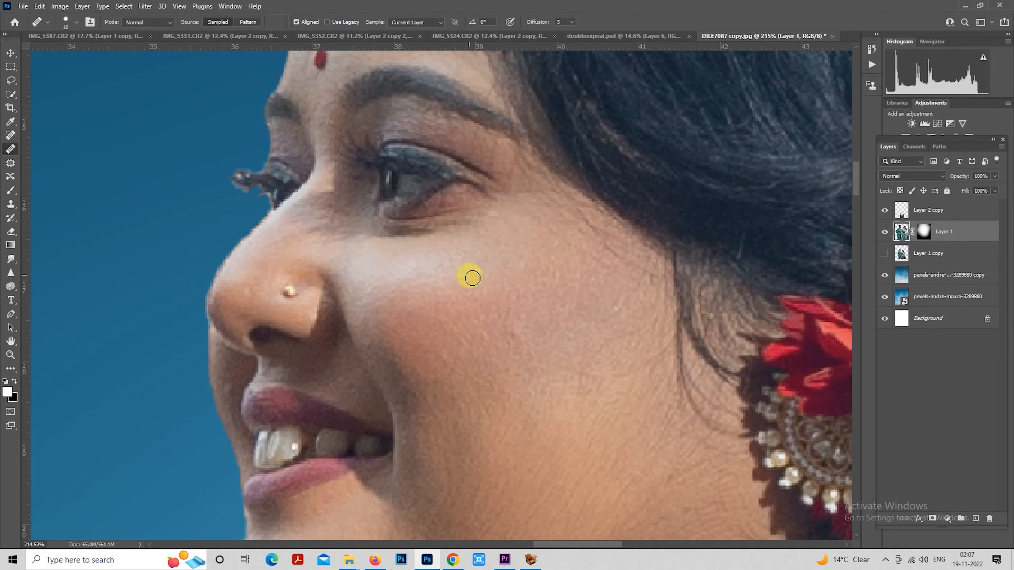
# Enlarge the Healing Brush slightly and even out the skin texture across the woman's middle and lower cheek
pyautogui.press(']')
pyautogui.scroll(-1, 491, 303)
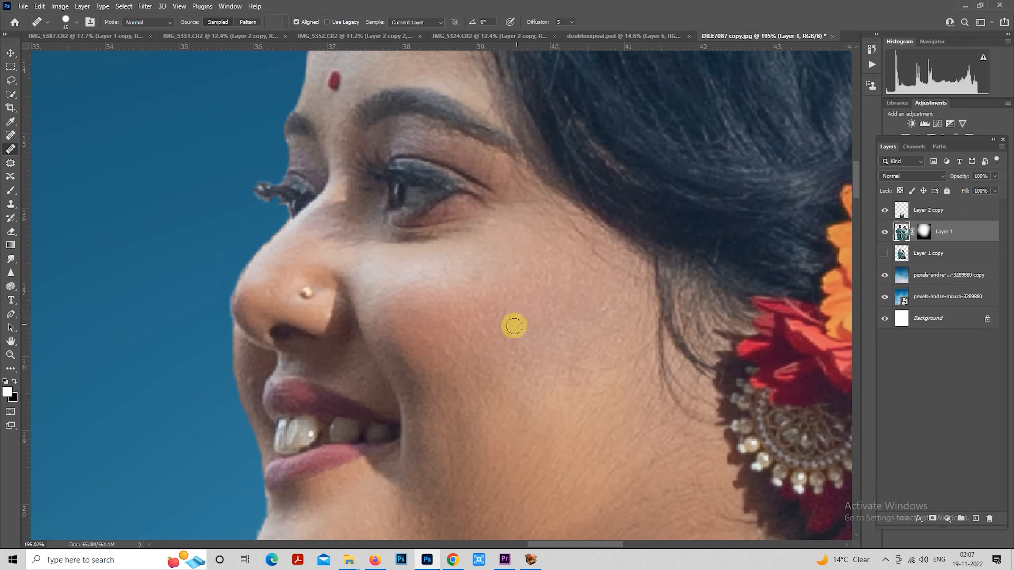
pyautogui.click(509, 331)
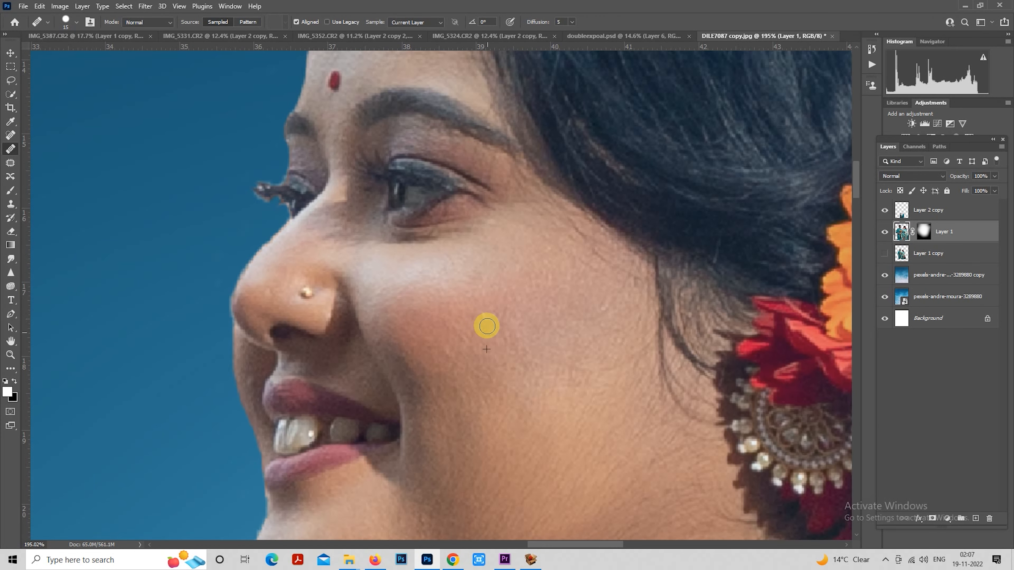
pyautogui.keyDown('alt'); pyautogui.click(469, 314); pyautogui.keyUp('alt')
pyautogui.click(451, 351)
pyautogui.moveTo(449, 330); pyautogui.dragTo(449, 231)
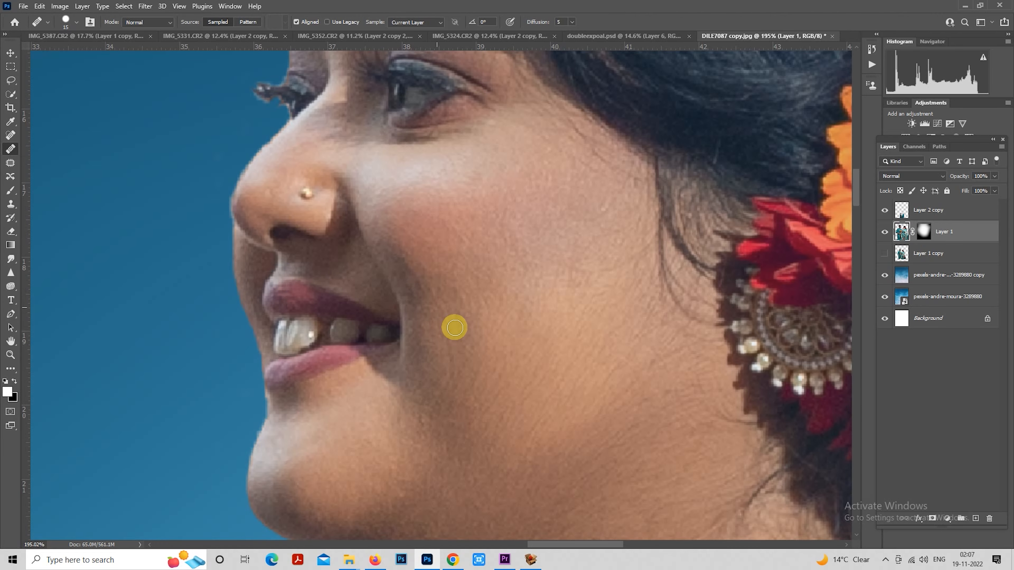
# Heal the white specks and blemishes on the man's jaw, beard and cheek using nearby sampled skin
pyautogui.scroll(-5, 491, 276)
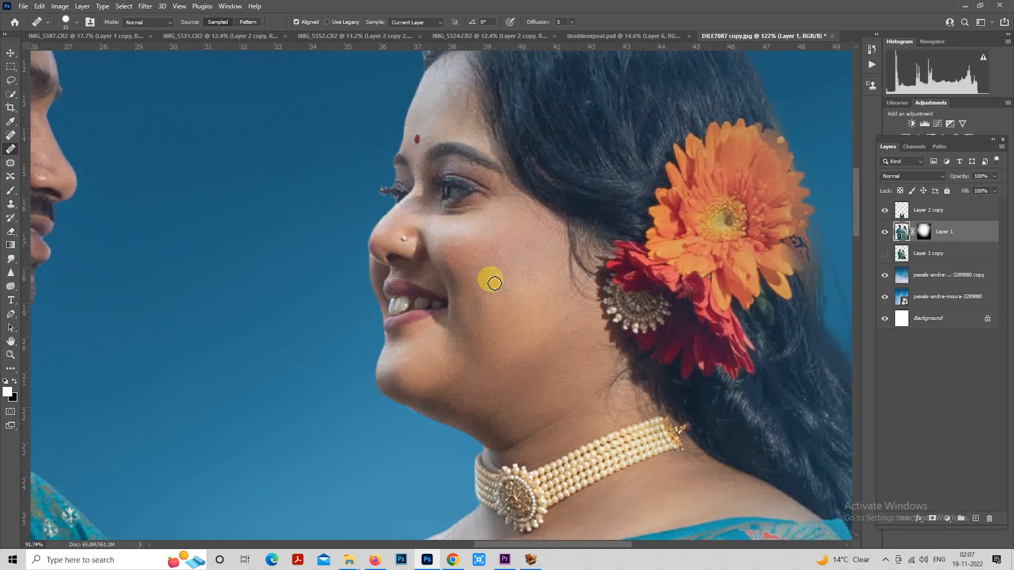
pyautogui.scroll(-3, 491, 279)
pyautogui.scroll(6, 403, 328)
pyautogui.moveTo(315, 302); pyautogui.dragTo(627, 396)
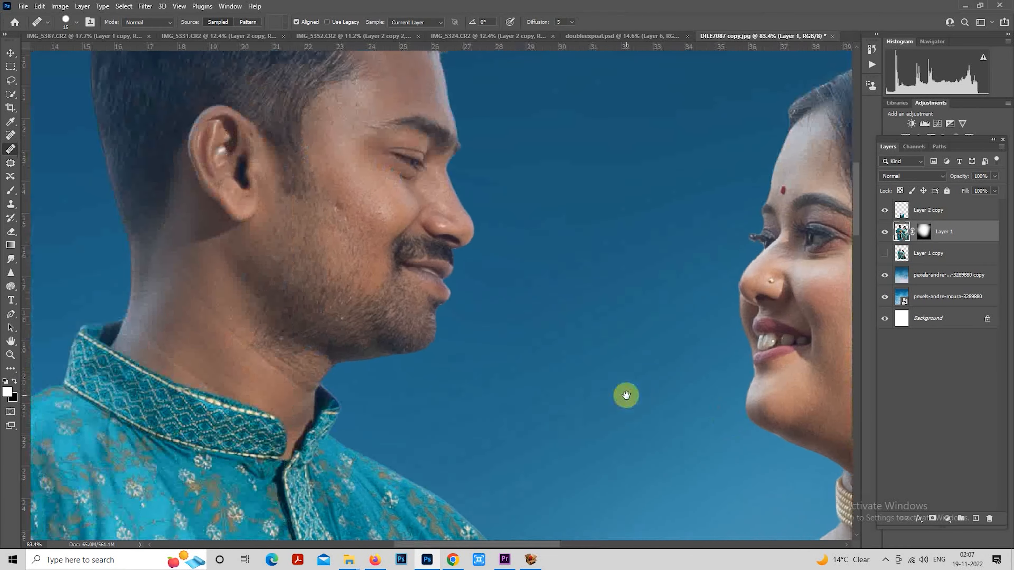
pyautogui.scroll(2, 392, 268)
pyautogui.scroll(3, 347, 315)
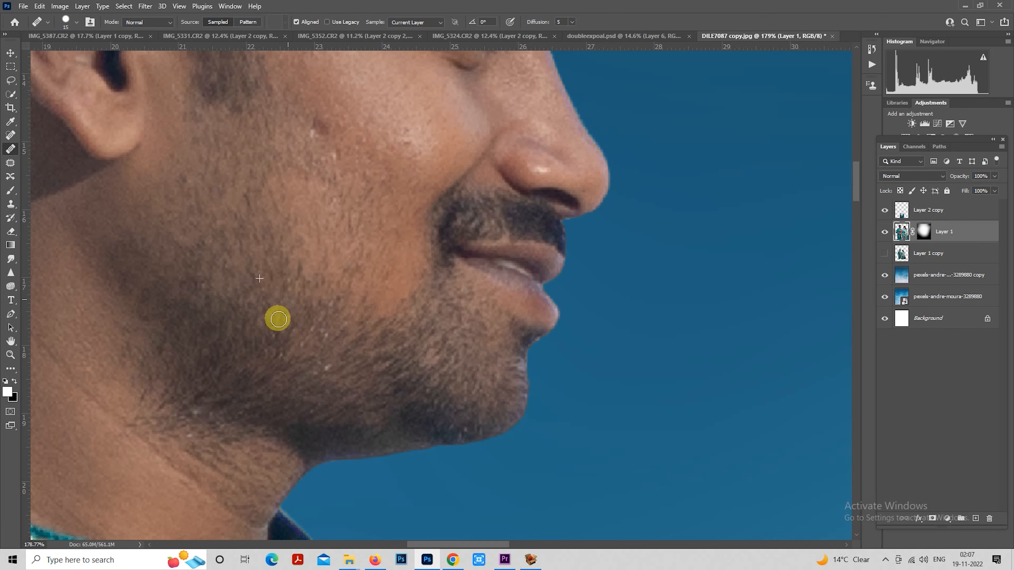
pyautogui.keyDown('alt'); pyautogui.click(201, 406); pyautogui.keyUp('alt')
pyautogui.moveTo(195, 412); pyautogui.dragTo(210, 415)
pyautogui.click(191, 434)
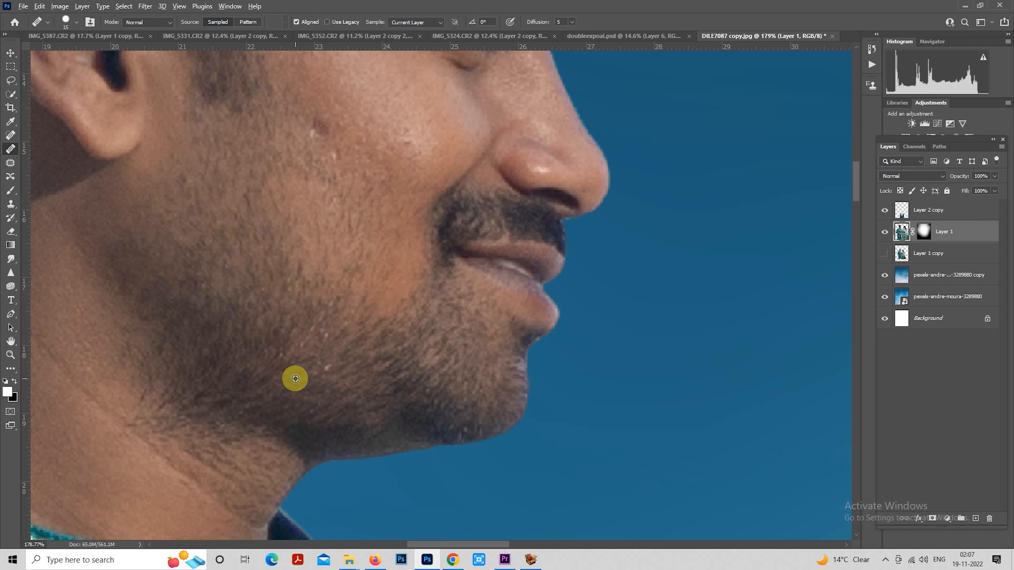
pyautogui.moveTo(312, 330)
pyautogui.mouseDown()
pyautogui.moveTo(362, 439)
pyautogui.moveTo(362, 240)
pyautogui.moveTo(386, 255)
pyautogui.moveTo(267, 346)
pyautogui.mouseUp()
pyautogui.keyDown('alt'); pyautogui.click(365, 237); pyautogui.keyUp('alt')
pyautogui.click(386, 287)
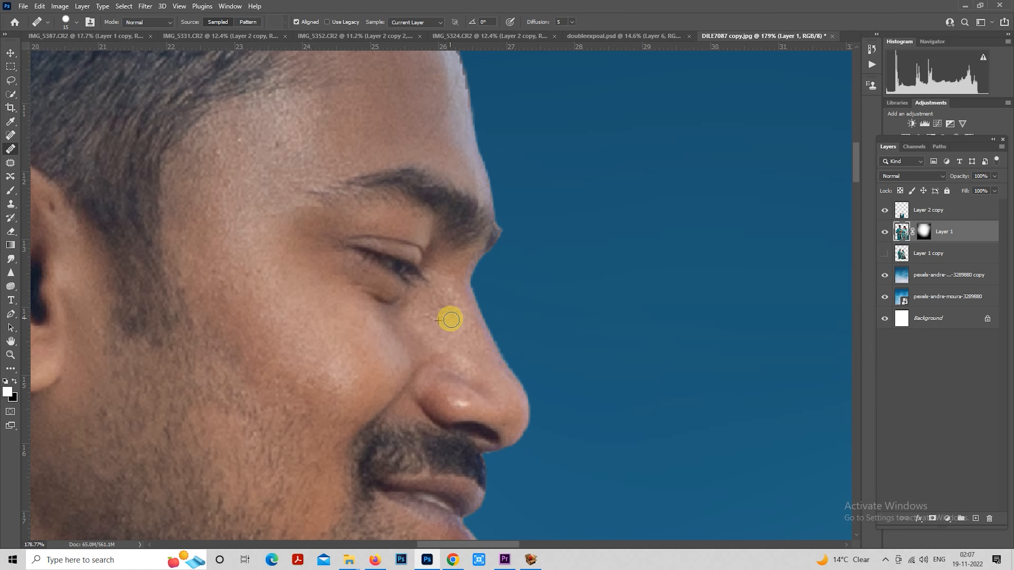
# Heal the spots on the man's temple and the dark mark on his forehead near the hairline
pyautogui.moveTo(376, 269); pyautogui.dragTo(487, 387)
pyautogui.keyDown('alt'); pyautogui.click(387, 246); pyautogui.keyUp('alt')
pyautogui.click(386, 263)
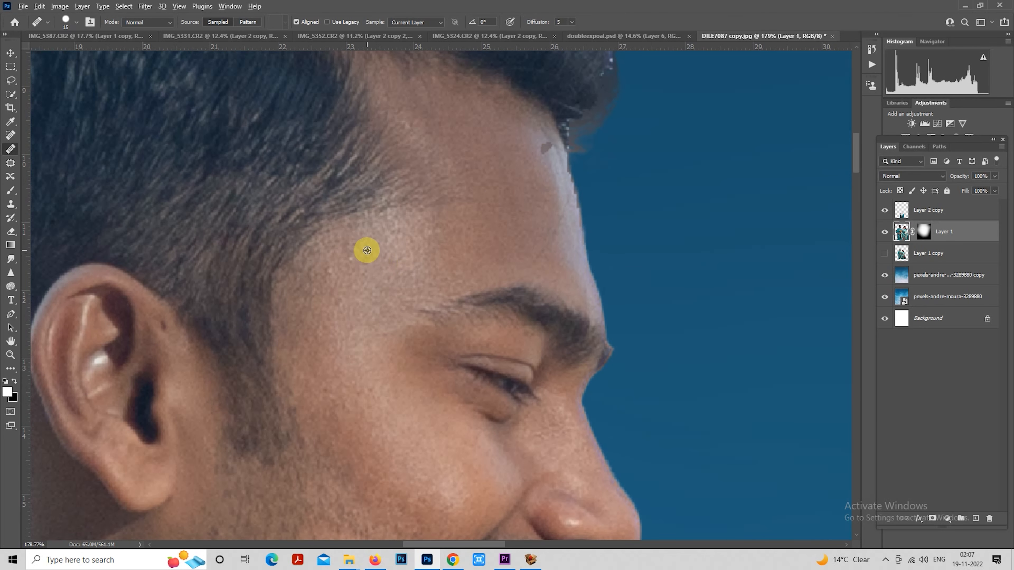
pyautogui.keyDown('alt'); pyautogui.click(367, 250); pyautogui.keyUp('alt')
pyautogui.click(350, 259)
pyautogui.keyDown('alt'); pyautogui.click(348, 285); pyautogui.keyUp('alt')
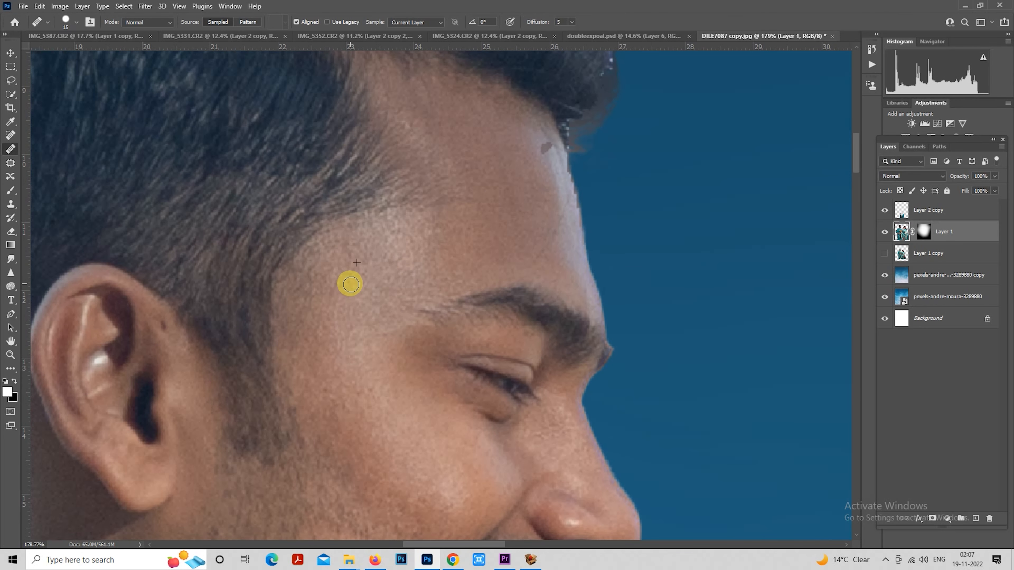
pyautogui.click(547, 143)
pyautogui.keyDown('alt'); pyautogui.click(529, 165); pyautogui.keyUp('alt')
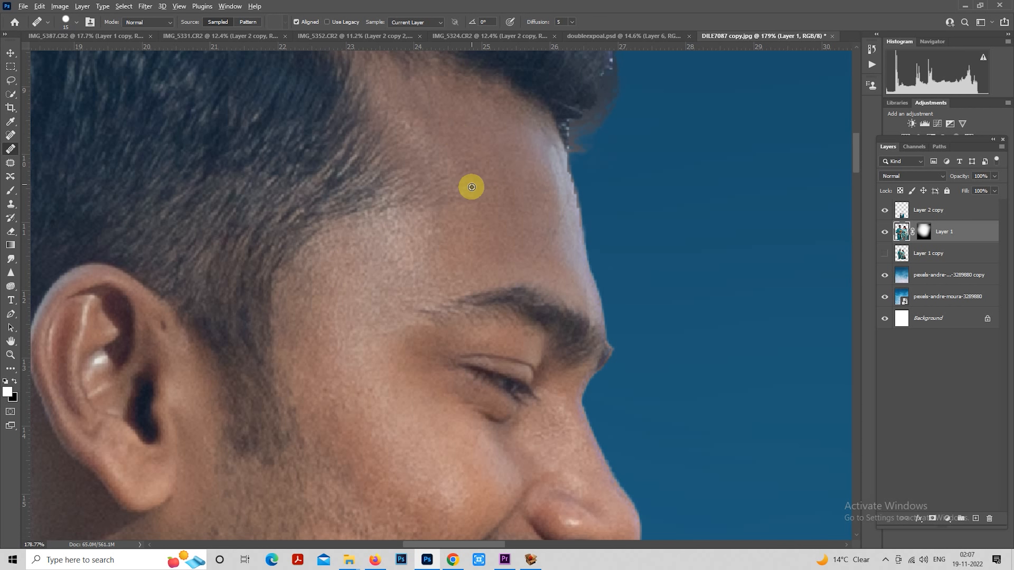
pyautogui.scroll(-1, 459, 191)
pyautogui.scroll(-1, 380, 312)
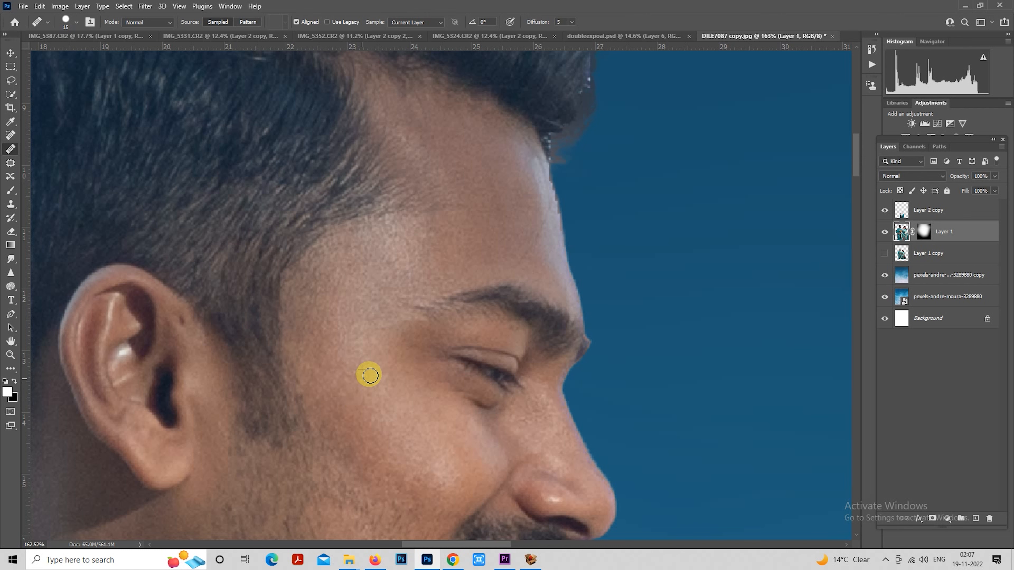
# Smooth the large couple's skin on Layer 1 with the SkinFiner filter, and select Layer 2 copy
pyautogui.scroll(-10, 402, 286)
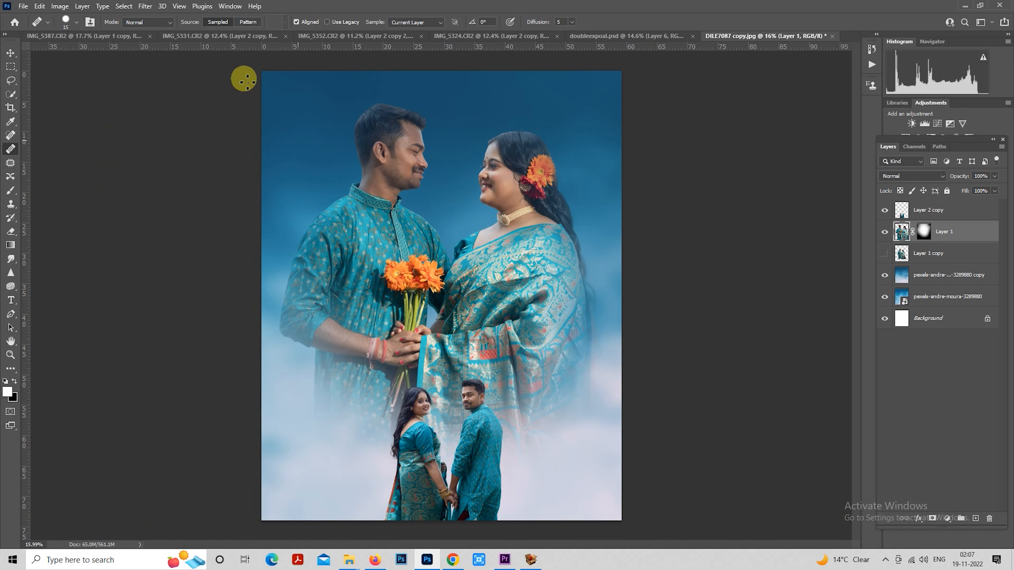
pyautogui.click(145, 6)
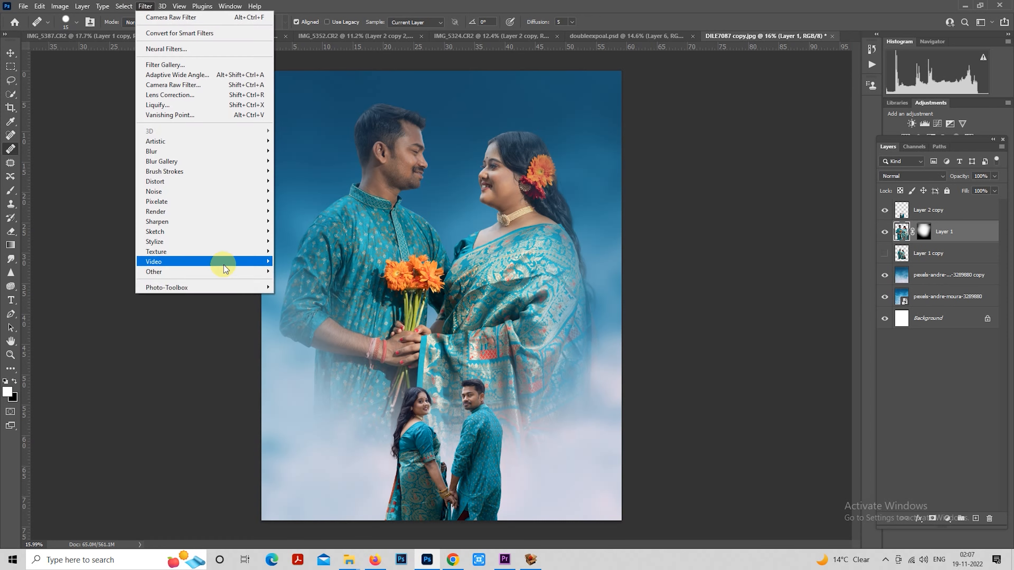
pyautogui.moveTo(233, 288)
pyautogui.click(283, 288)
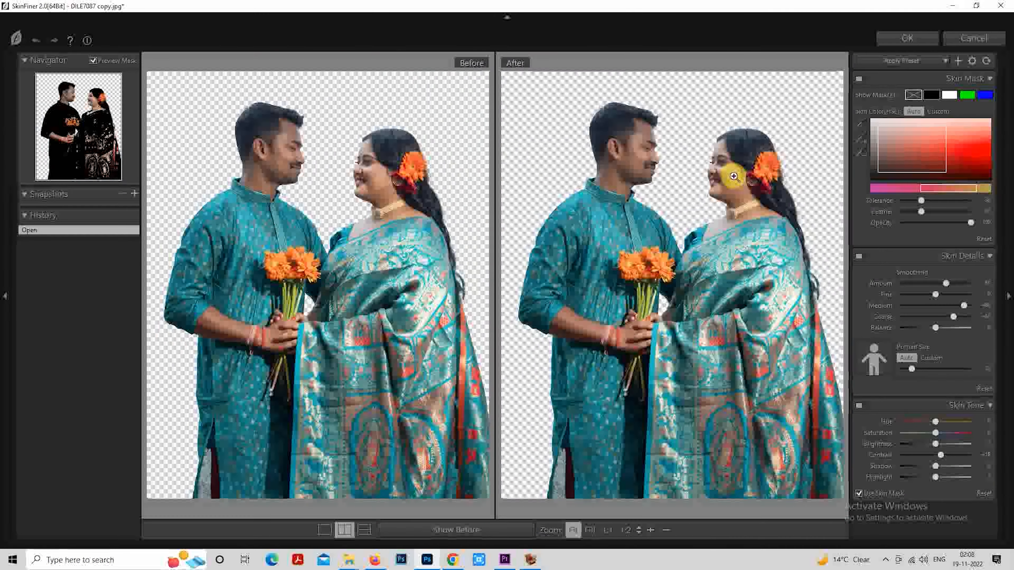
pyautogui.click(734, 176)
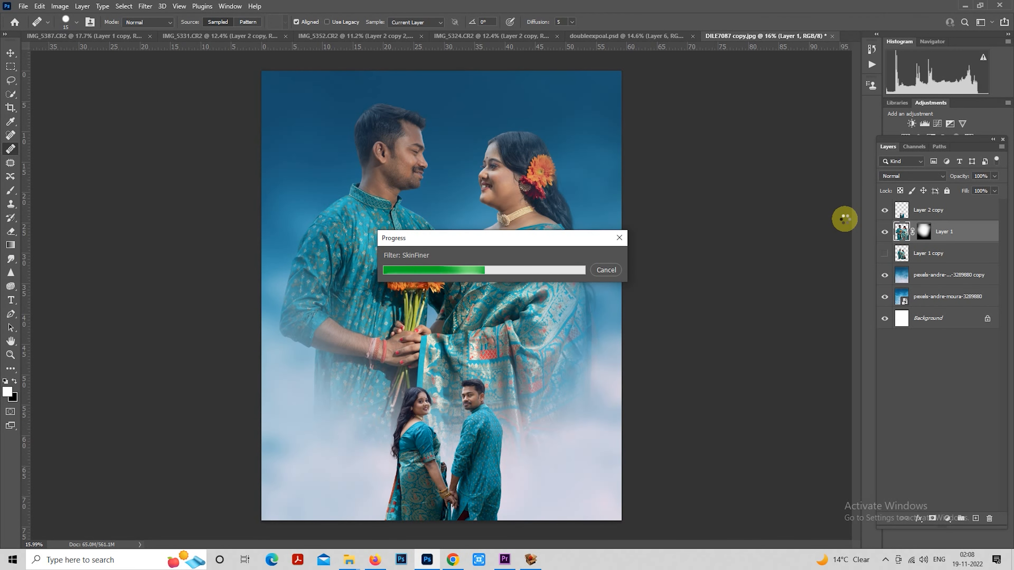
pyautogui.click(907, 215)
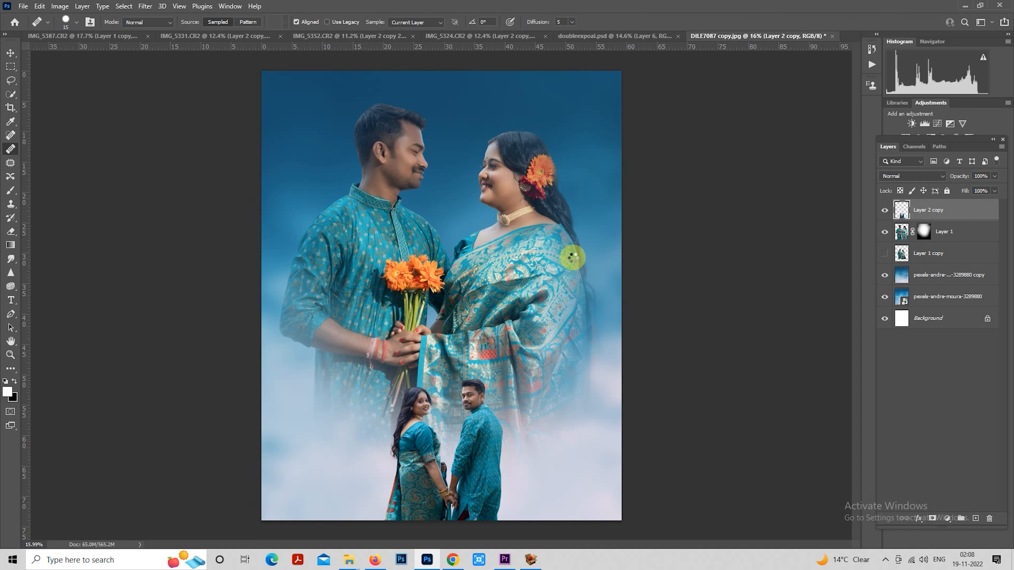
# Set Layer 1's blend mode to Luminosity and its opacity to 50%
pyautogui.click(923, 231)
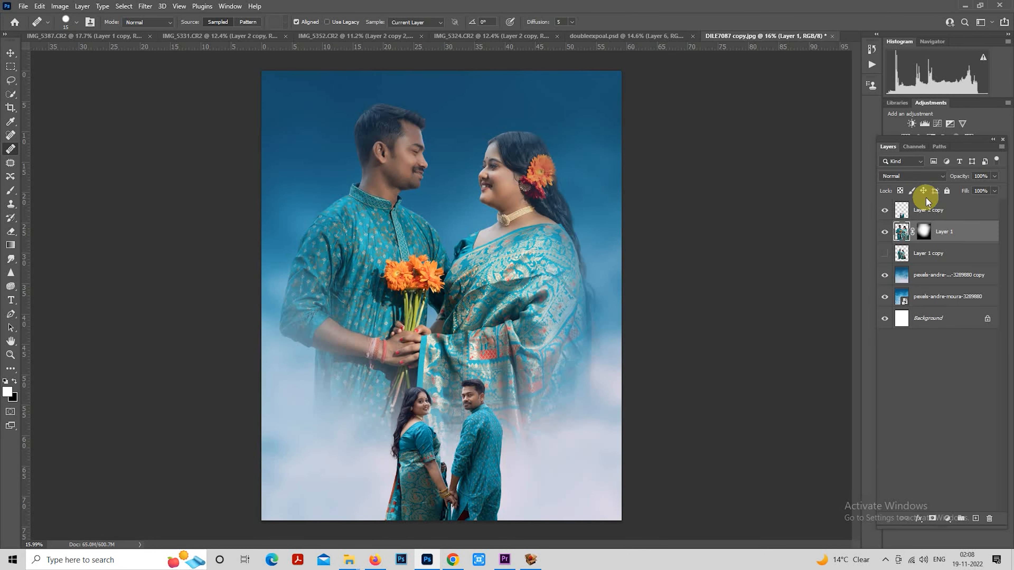
pyautogui.click(921, 177)
pyautogui.click(905, 427)
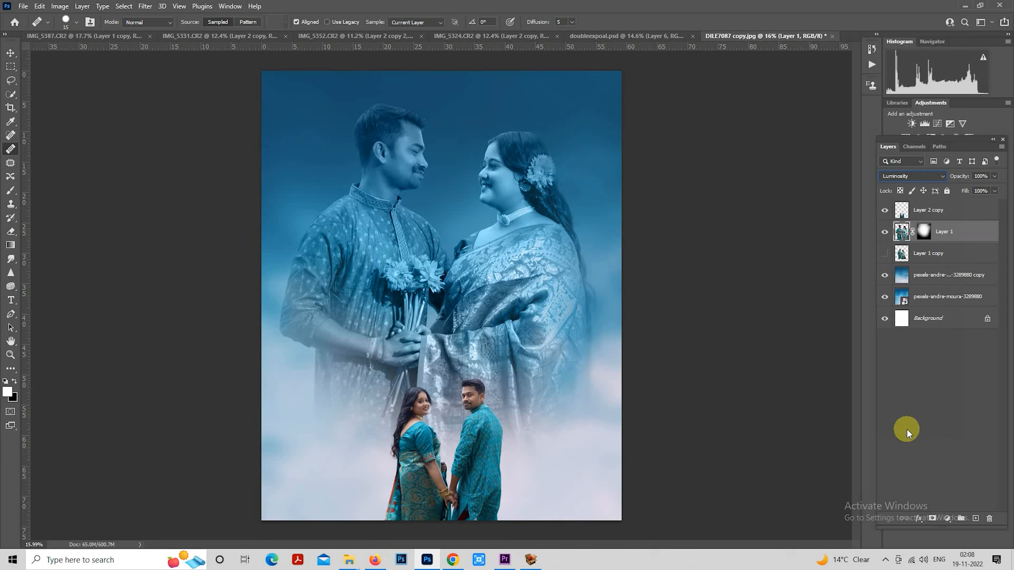
pyautogui.write('50')
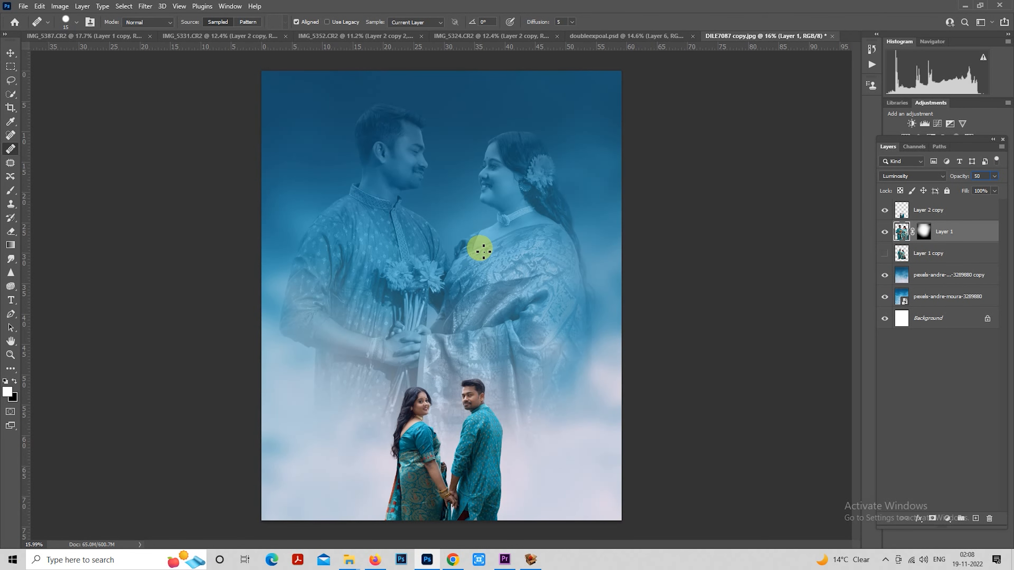
# Enlarge the large couple on Layer 1 to about 123% with Free Transform and reposition it over the canvas
pyautogui.hotkey('ctrl', '-')
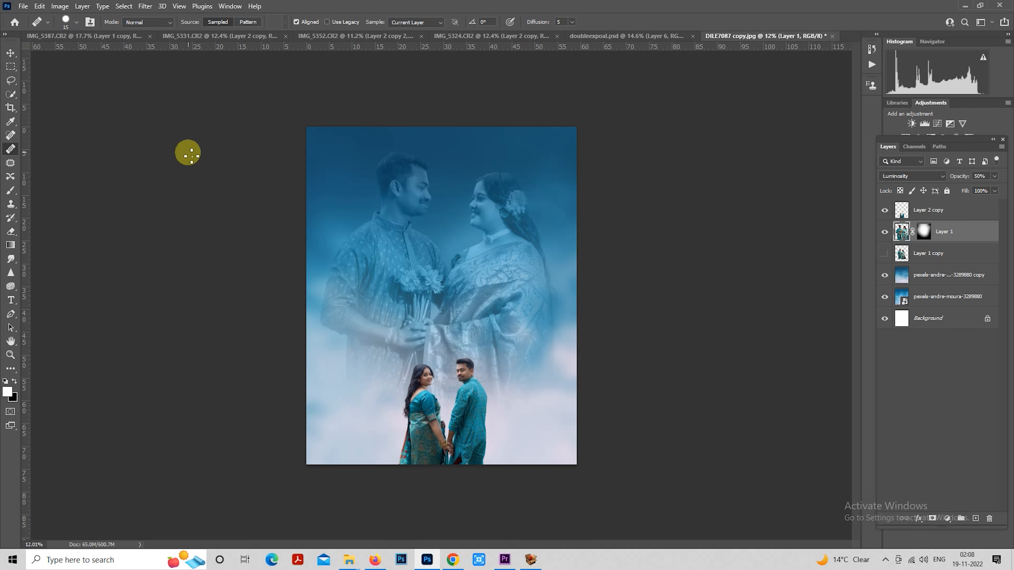
pyautogui.rightClick(443, 222)
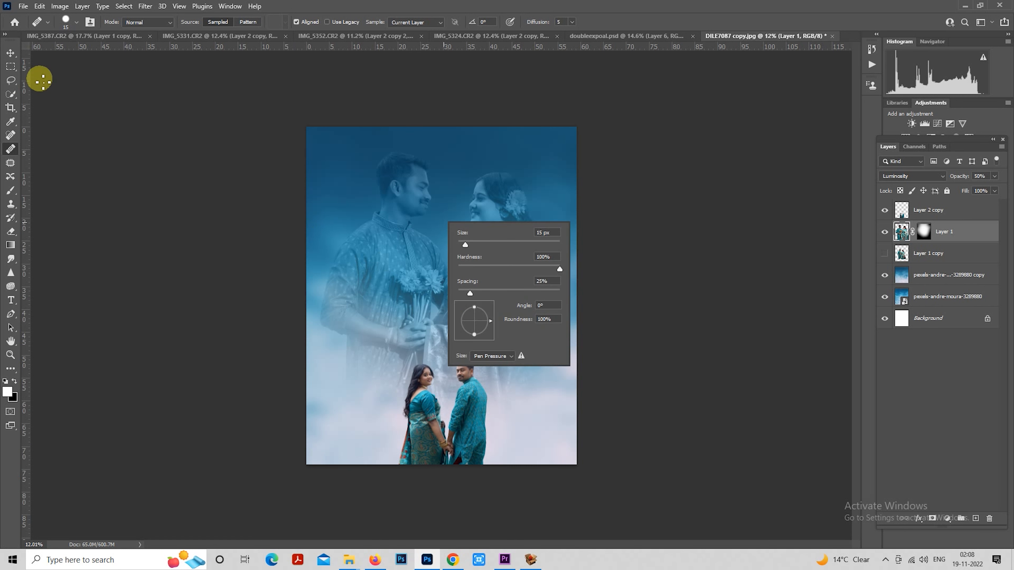
pyautogui.click(10, 66)
pyautogui.rightClick(439, 244)
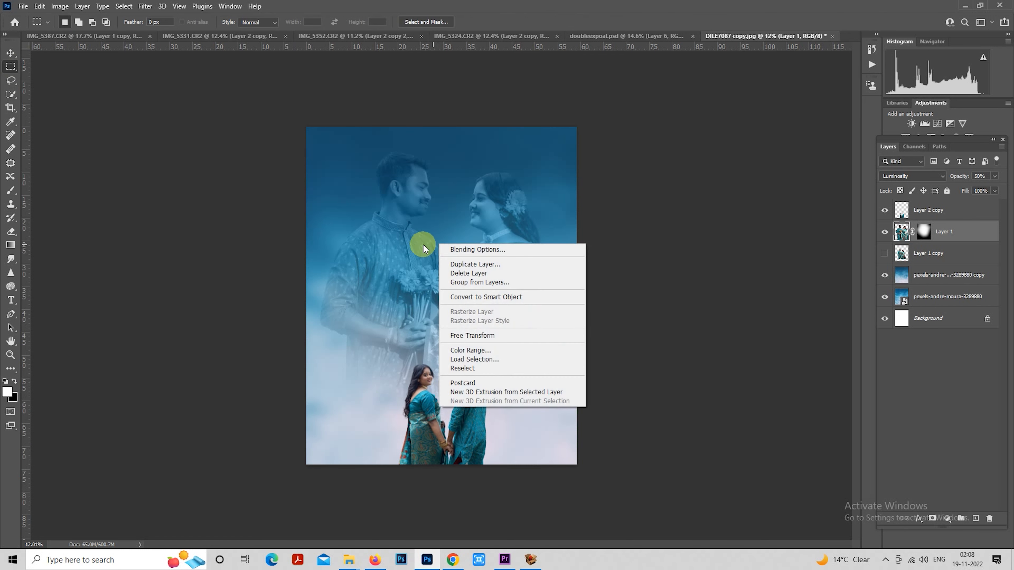
pyautogui.click(507, 339)
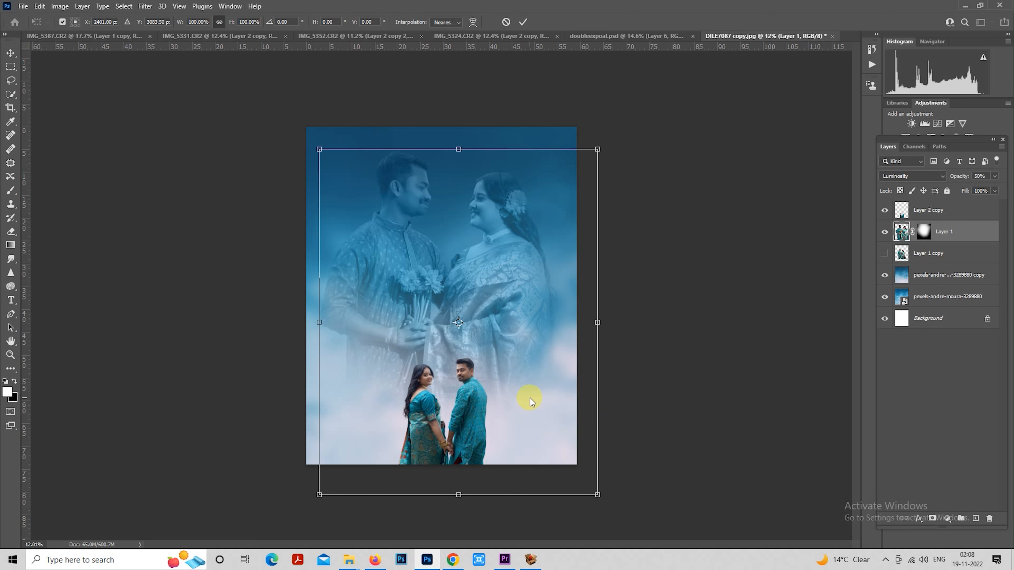
pyautogui.hotkey('ctrl', '-')
pyautogui.moveTo(548, 432); pyautogui.dragTo(571, 469)
pyautogui.moveTo(537, 342); pyautogui.dragTo(541, 353)
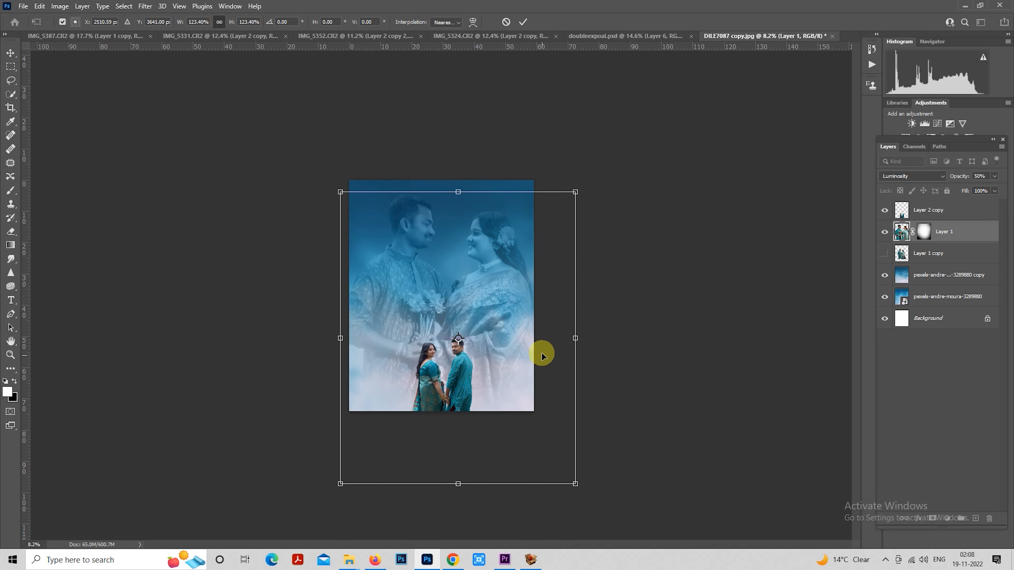
pyautogui.press('Return')
# Move the large couple on Layer 1 slightly upward
pyautogui.press('m')
pyautogui.hotkey('ctrl', '+')
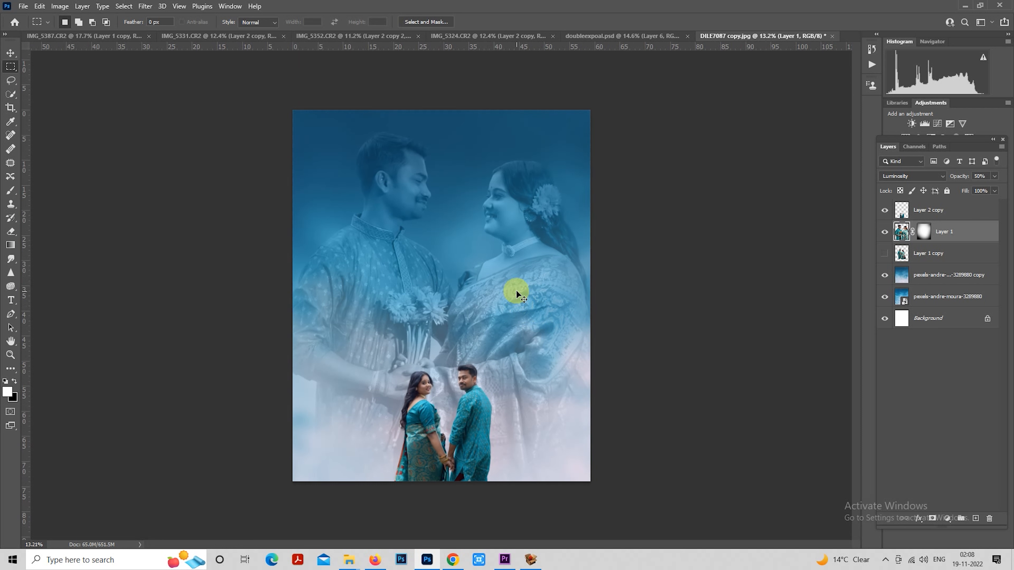
pyautogui.moveTo(516, 290)
pyautogui.mouseDown()
pyautogui.moveTo(517, 277)
pyautogui.moveTo(518, 301)
pyautogui.moveTo(518, 278)
pyautogui.mouseUp()
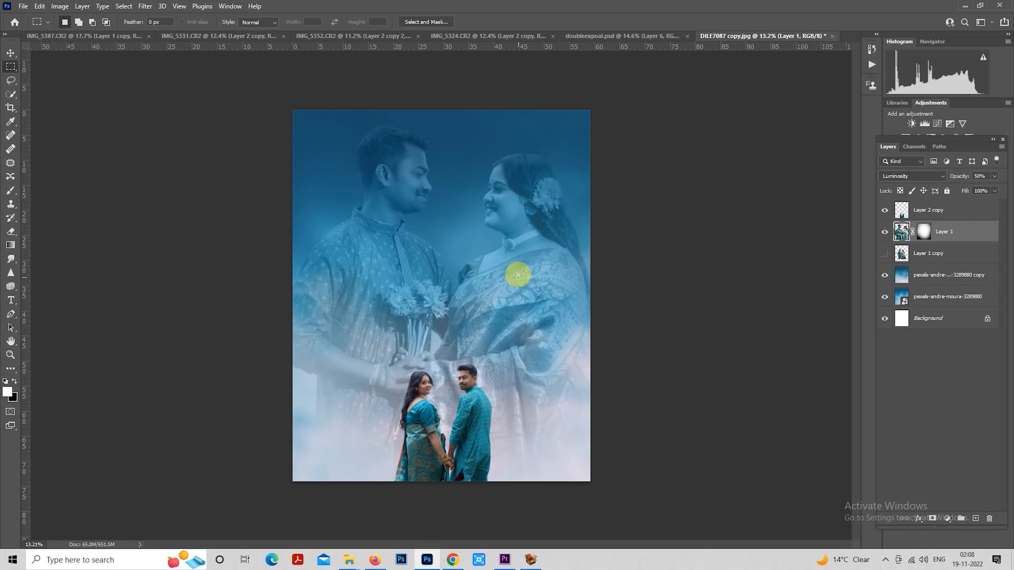
# Compare the image with Layer 1 hidden and shown, and in Normal blend mode against Luminosity, keeping Luminosity
pyautogui.click(884, 232)
pyautogui.click(885, 232)
pyautogui.click(904, 177)
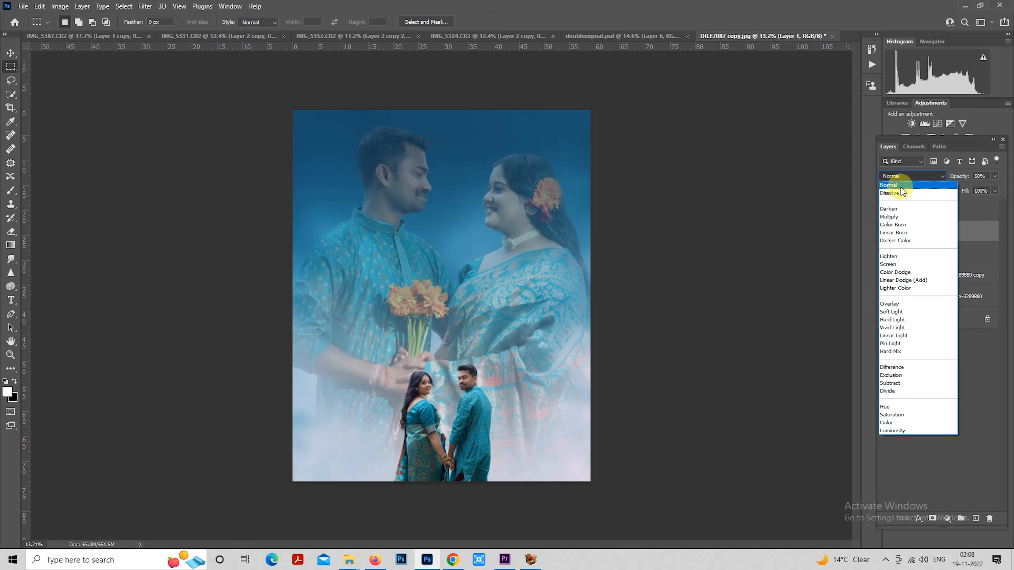
pyautogui.click(893, 430)
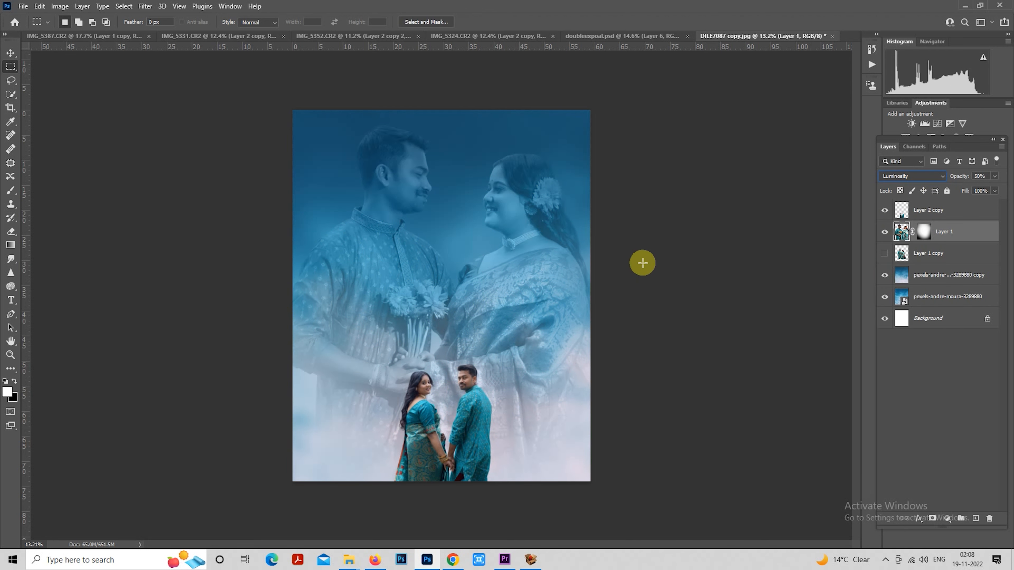
pyautogui.scroll(-2, 542, 268)
pyautogui.scroll(1, 542, 268)
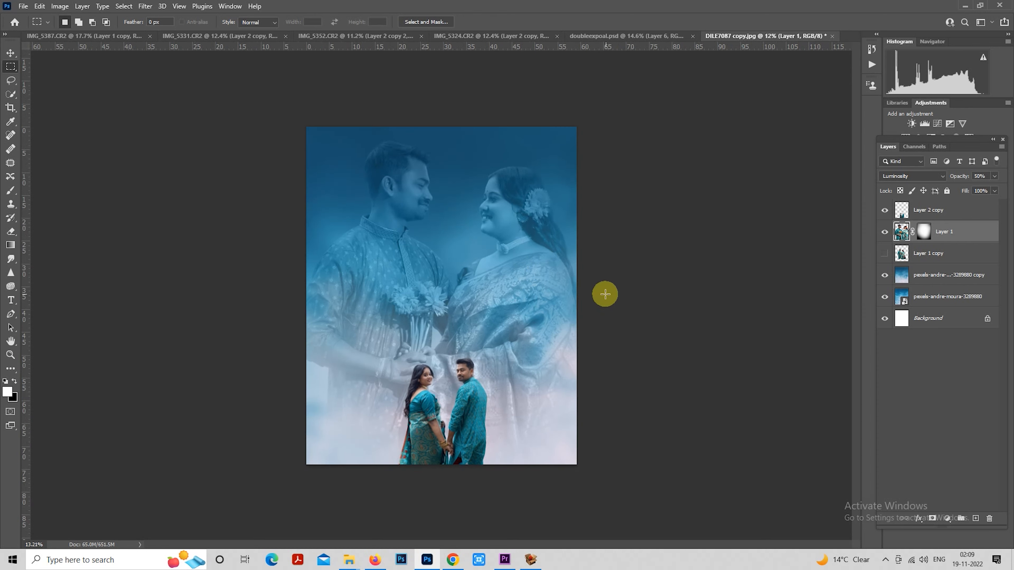
pyautogui.scroll(1, 605, 294)
# Add a new layer above Layer 2 copy and stamp white fog on it with the Fog 11 brush at 3000 px
pyautogui.click(936, 211)
pyautogui.click(974, 519)
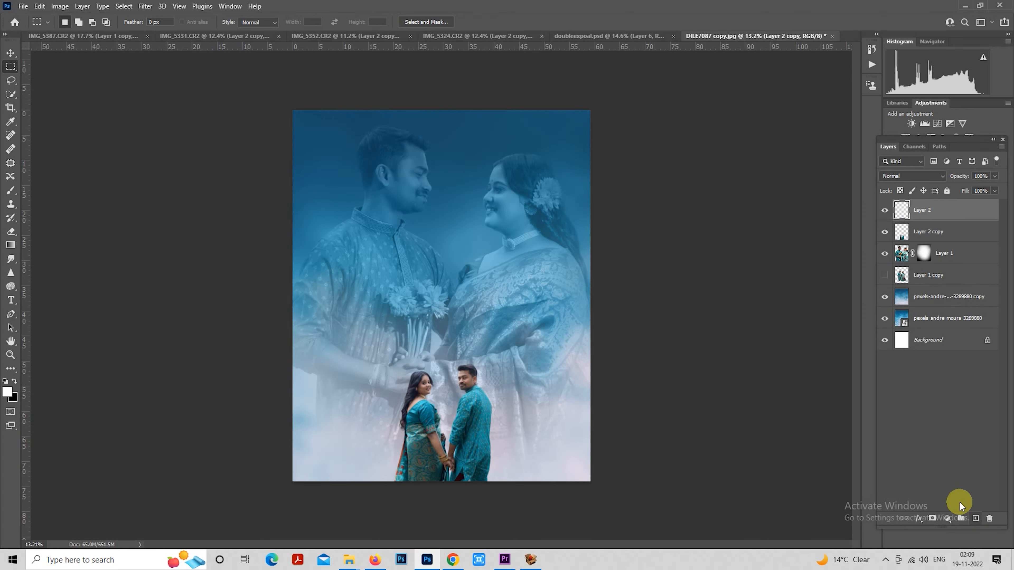
pyautogui.click(11, 191)
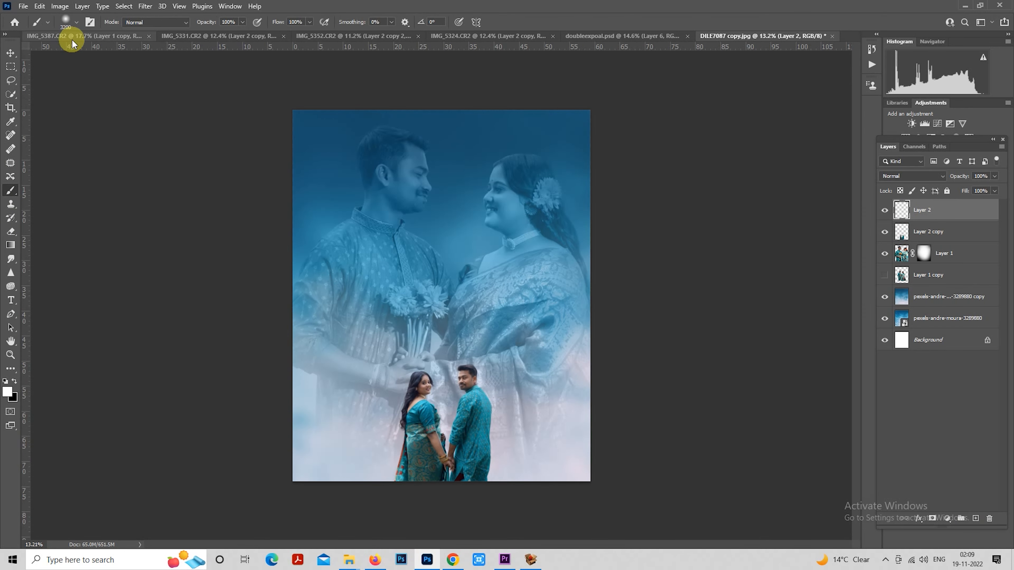
pyautogui.click(77, 23)
pyautogui.moveTo(299, 144); pyautogui.dragTo(299, 159)
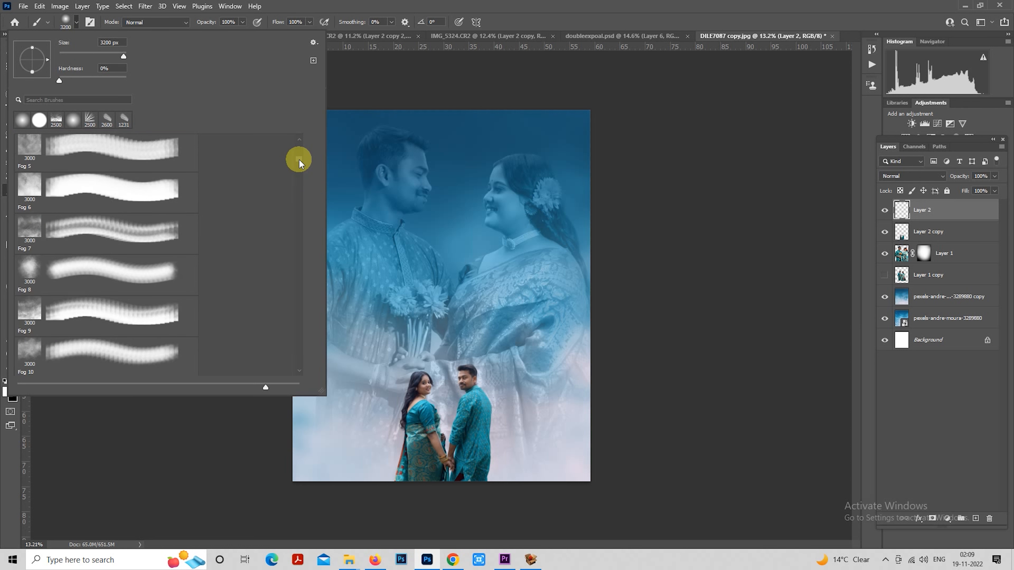
pyautogui.scroll(-3, 158, 242)
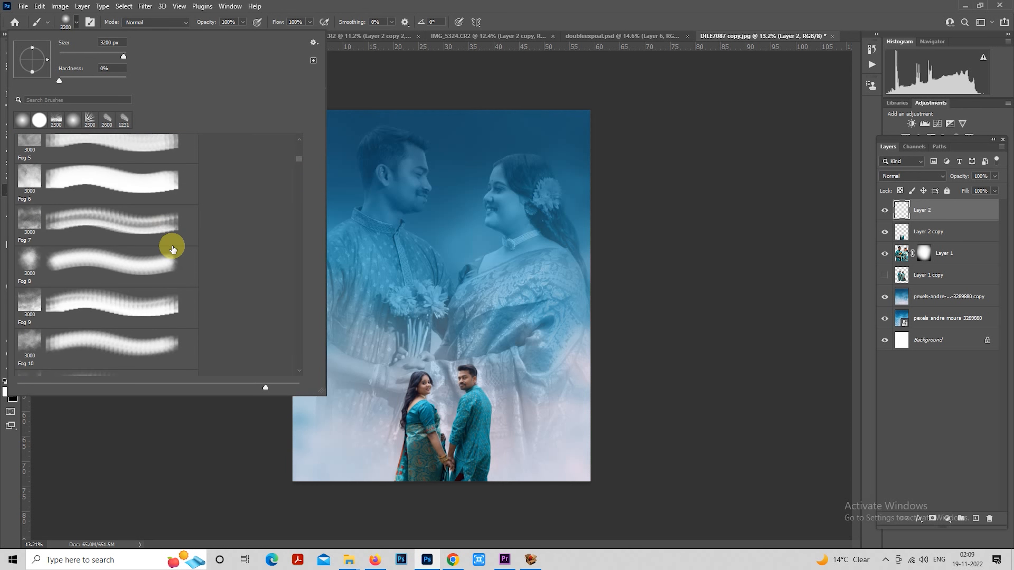
pyautogui.scroll(-2, 139, 307)
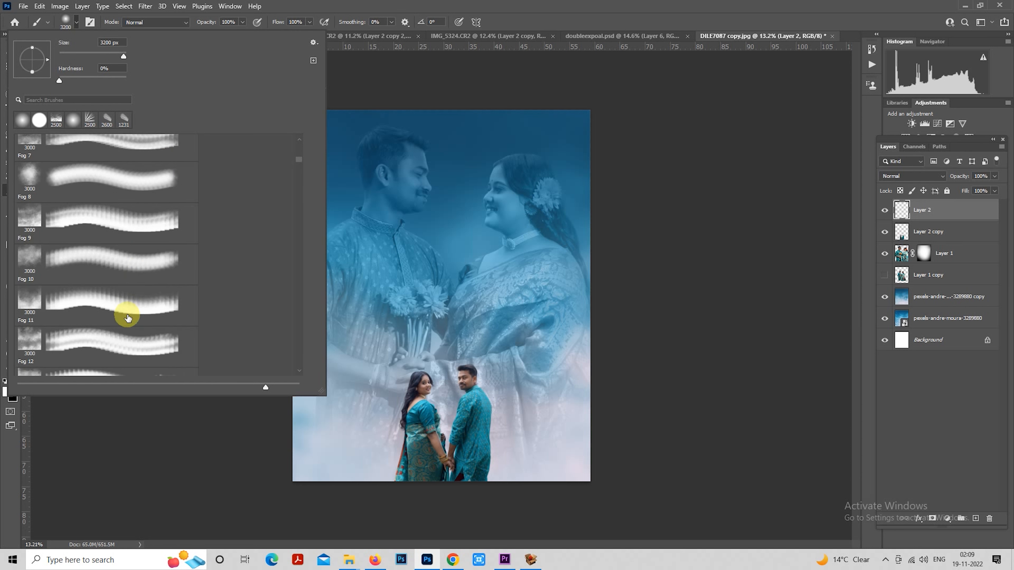
pyautogui.click(128, 291)
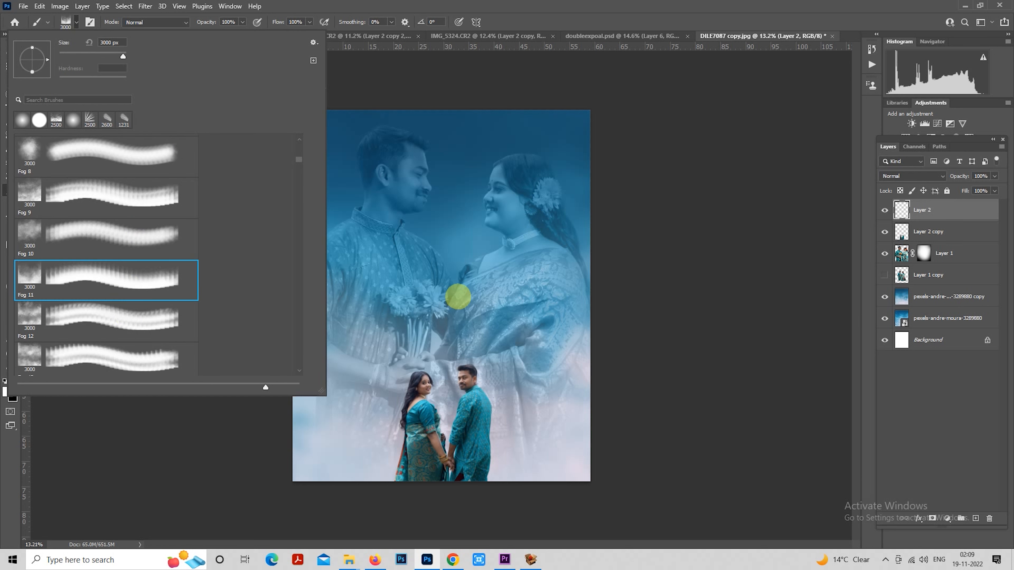
pyautogui.click(450, 305)
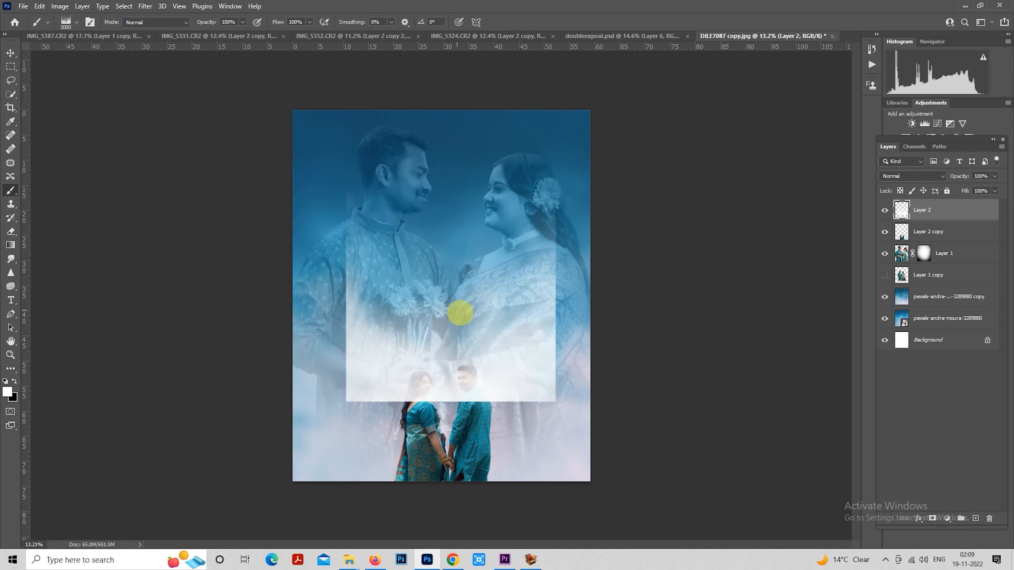
# Free-transform the fog to about 142% width, flatten it, and place it across the canvas's bottom edge over the small couple
pyautogui.rightClick(396, 229)
pyautogui.click(496, 327)
pyautogui.moveTo(489, 297); pyautogui.dragTo(427, 384)
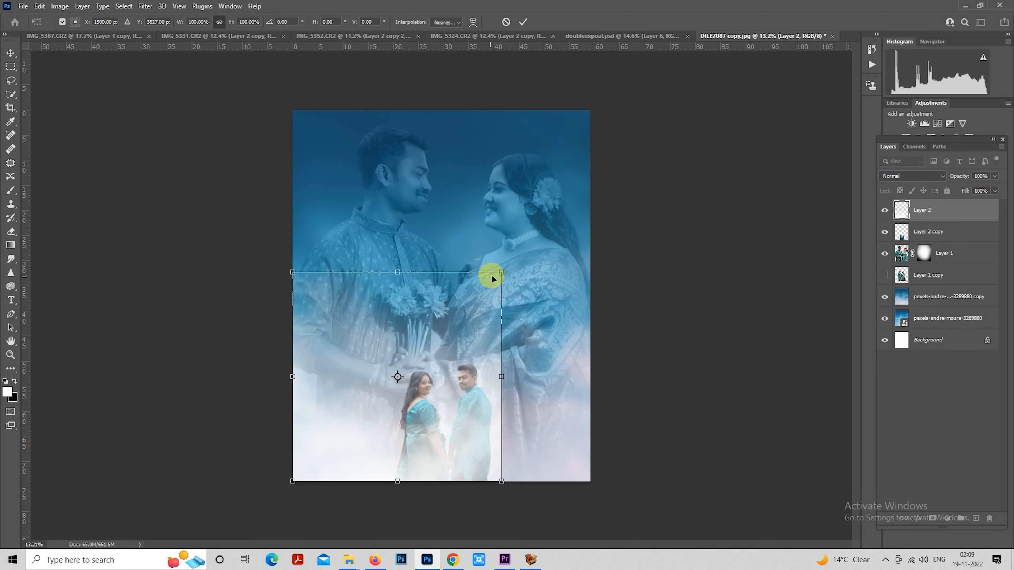
pyautogui.moveTo(501, 272); pyautogui.dragTo(584, 303)
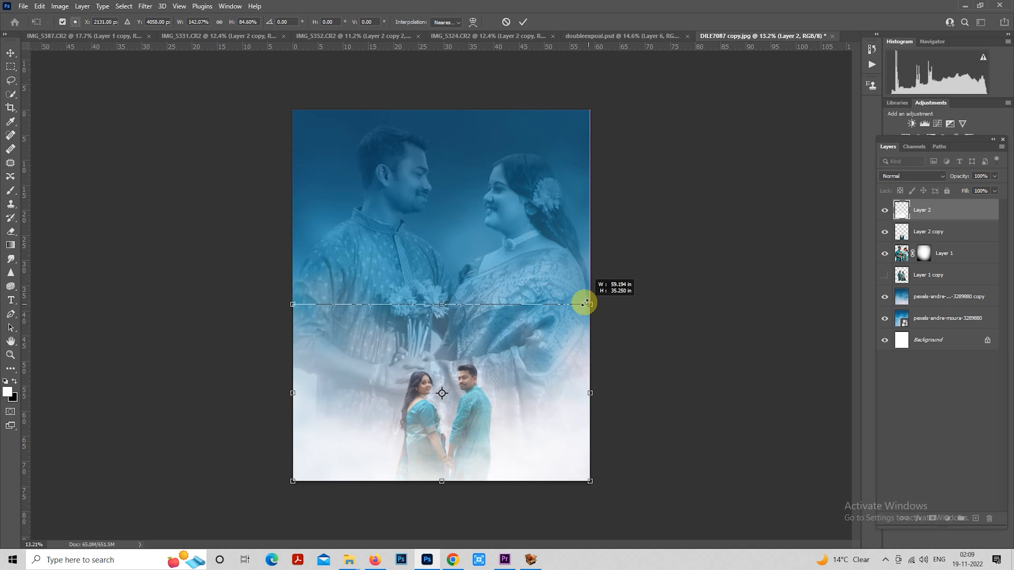
pyautogui.moveTo(438, 302); pyautogui.dragTo(441, 344)
pyautogui.moveTo(457, 385)
pyautogui.mouseDown()
pyautogui.moveTo(471, 401)
pyautogui.moveTo(438, 385)
pyautogui.mouseUp()
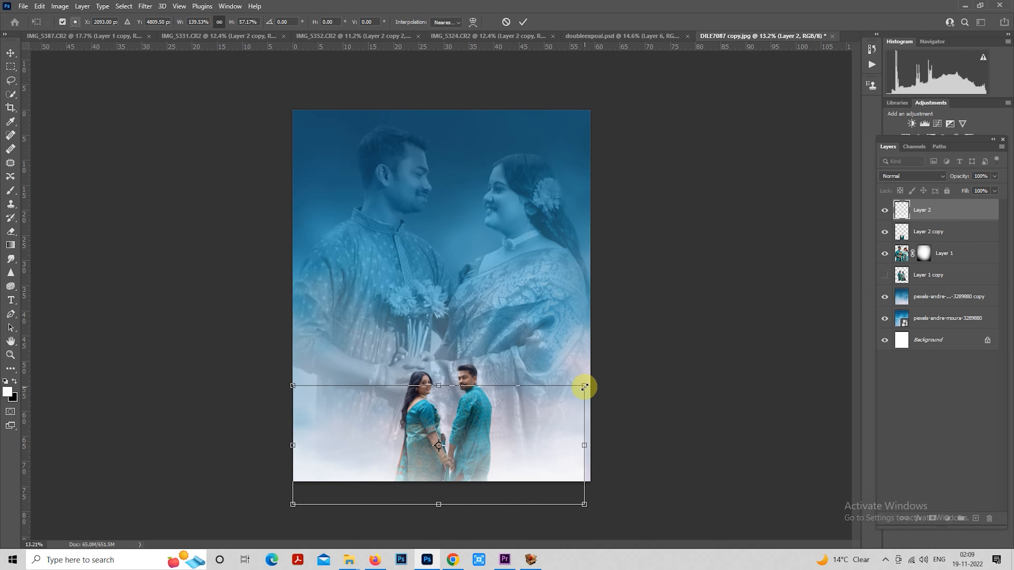
pyautogui.moveTo(584, 386); pyautogui.dragTo(589, 385)
pyautogui.moveTo(497, 403); pyautogui.dragTo(439, 391)
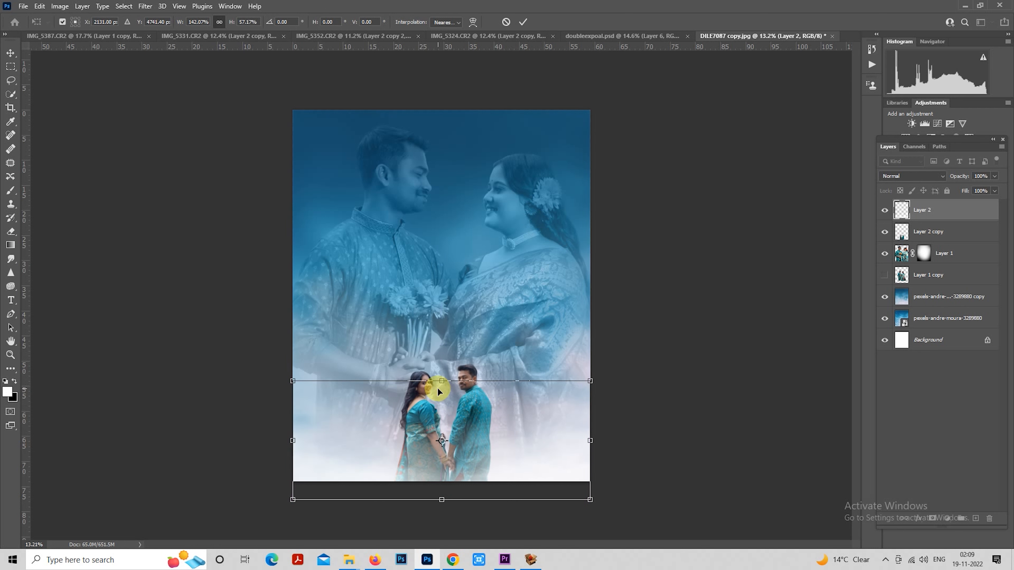
pyautogui.moveTo(442, 498); pyautogui.dragTo(441, 484)
pyautogui.moveTo(448, 445); pyautogui.dragTo(449, 448)
pyautogui.press('Return')
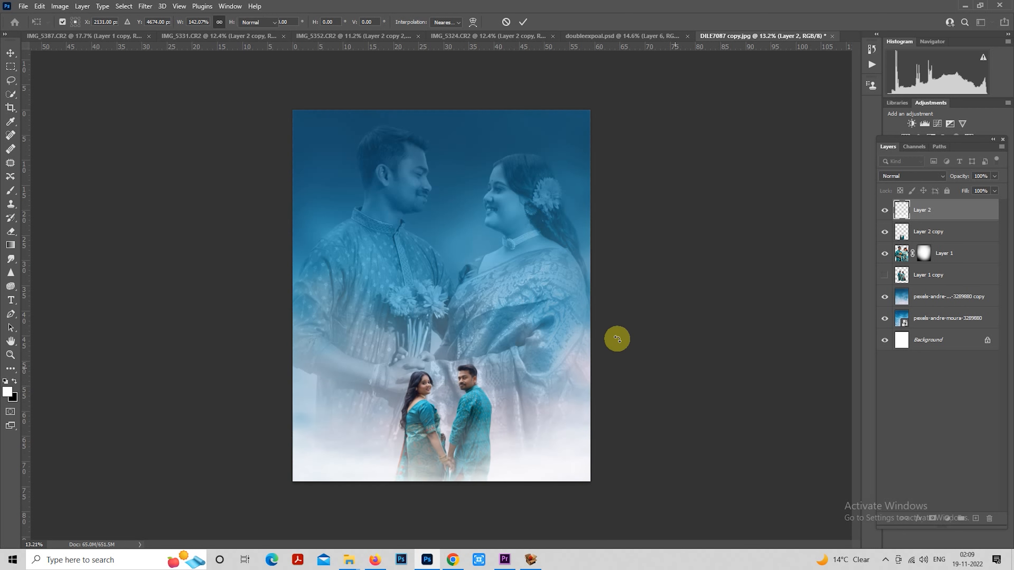
# Try inverting the fog on Layer 2 to black, and undo the inversion
pyautogui.press('m')
pyautogui.hotkey('ctrl', 'i')
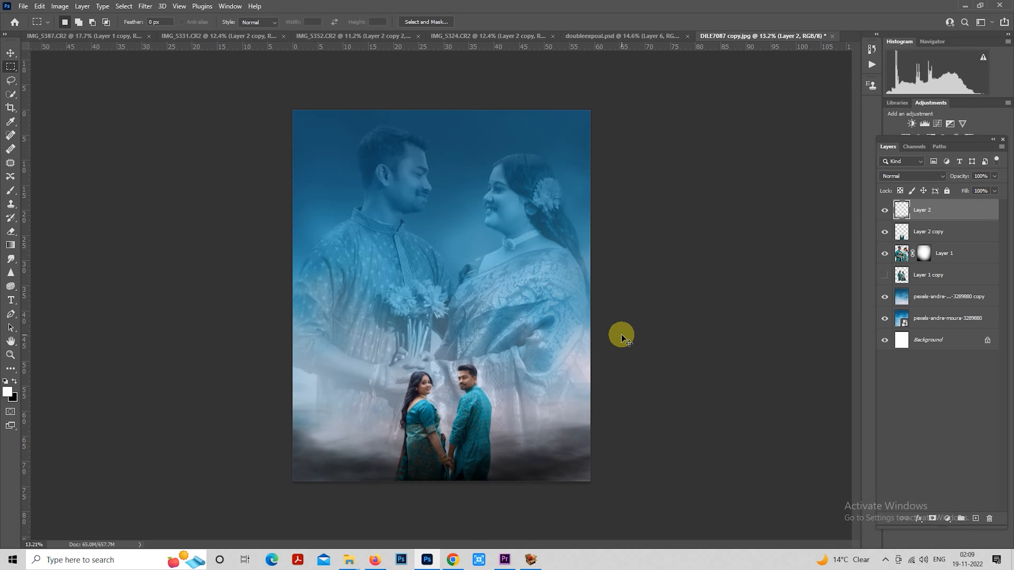
pyautogui.hotkey('ctrl', 'z')
pyautogui.scroll(-1, 554, 305)
pyautogui.scroll(1, 527, 351)
pyautogui.scroll(-1, 707, 276)
pyautogui.scroll(1, 657, 276)
# Reduce the saturation of the copied sky layer to -9 with Hue/Saturation
pyautogui.click(917, 298)
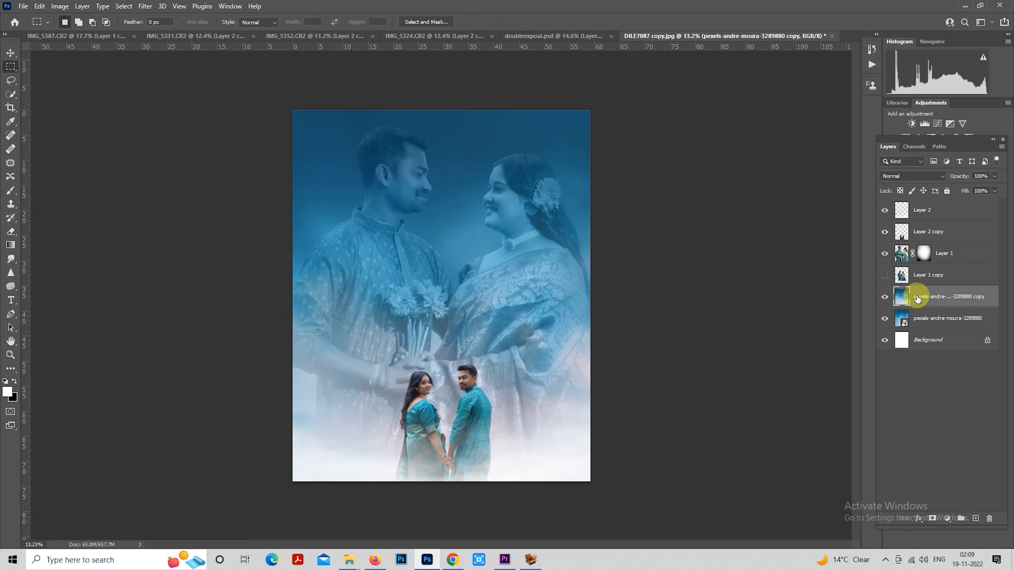
pyautogui.hotkey('ctrl', 'u')
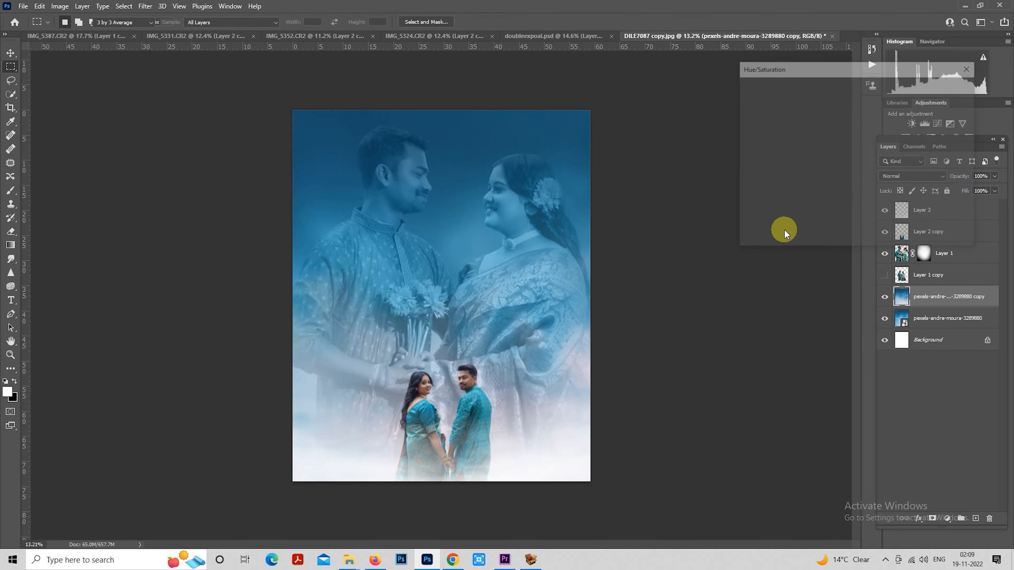
pyautogui.moveTo(832, 165)
pyautogui.mouseDown()
pyautogui.moveTo(813, 167)
pyautogui.moveTo(830, 166)
pyautogui.mouseUp()
pyautogui.click(952, 87)
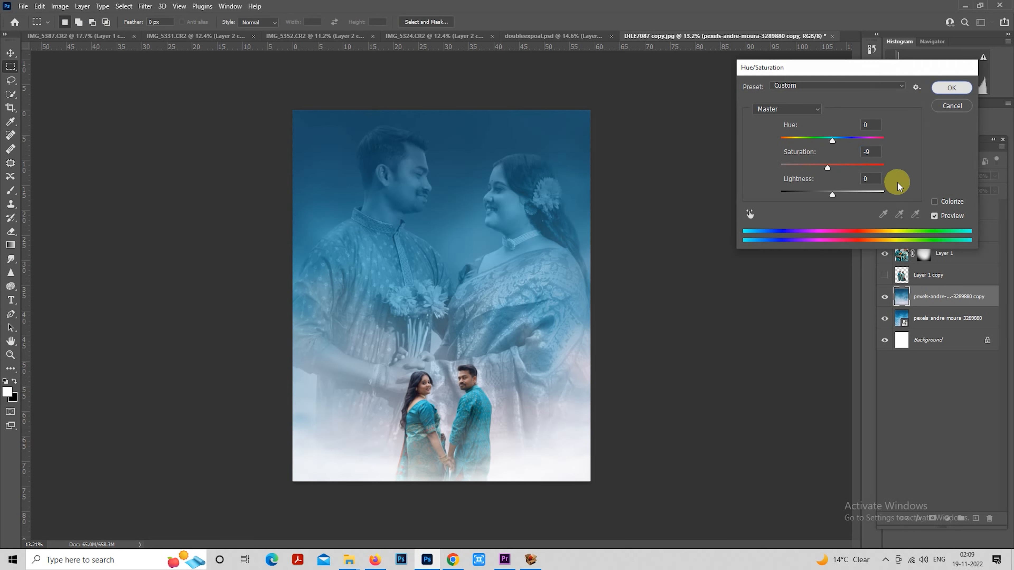
# Check the fog by hiding and showing Layer 2, then stamp all visible layers into a new layer on top and duplicate it
pyautogui.click(930, 212)
pyautogui.click(884, 210)
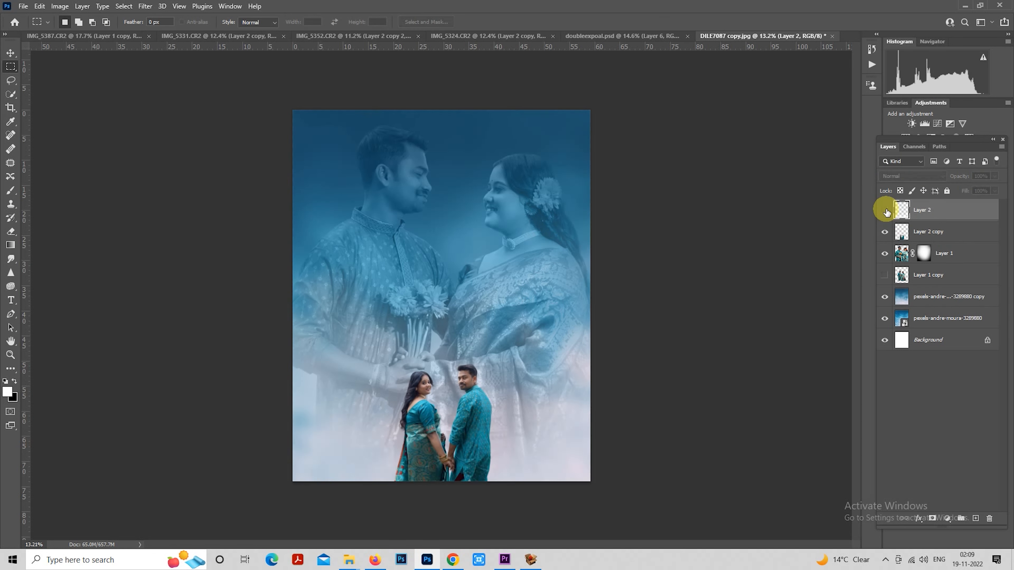
pyautogui.click(885, 211)
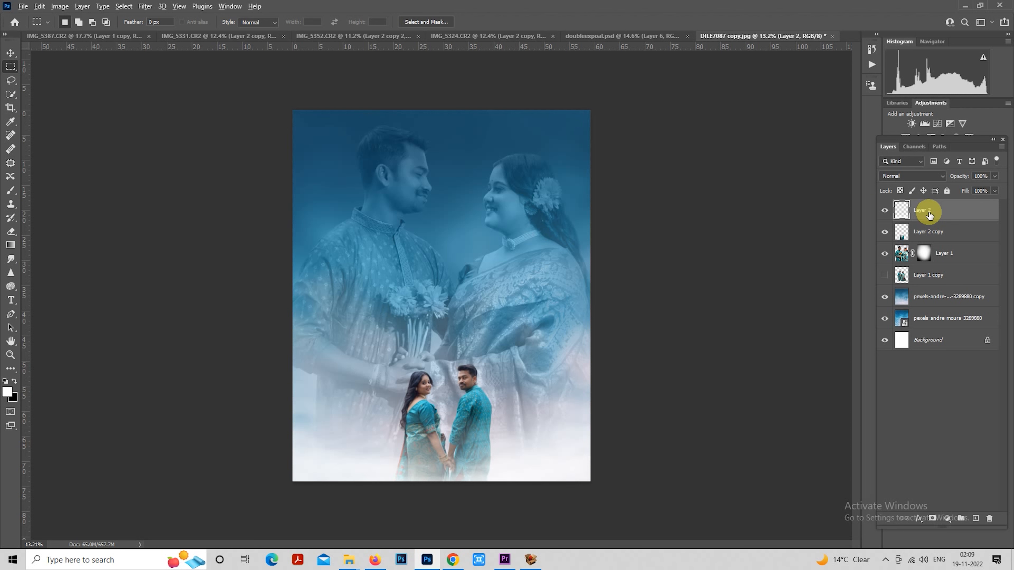
pyautogui.hotkey('ctrl', 'shift', 'alt', 'e')
pyautogui.hotkey('ctrl', 'j')
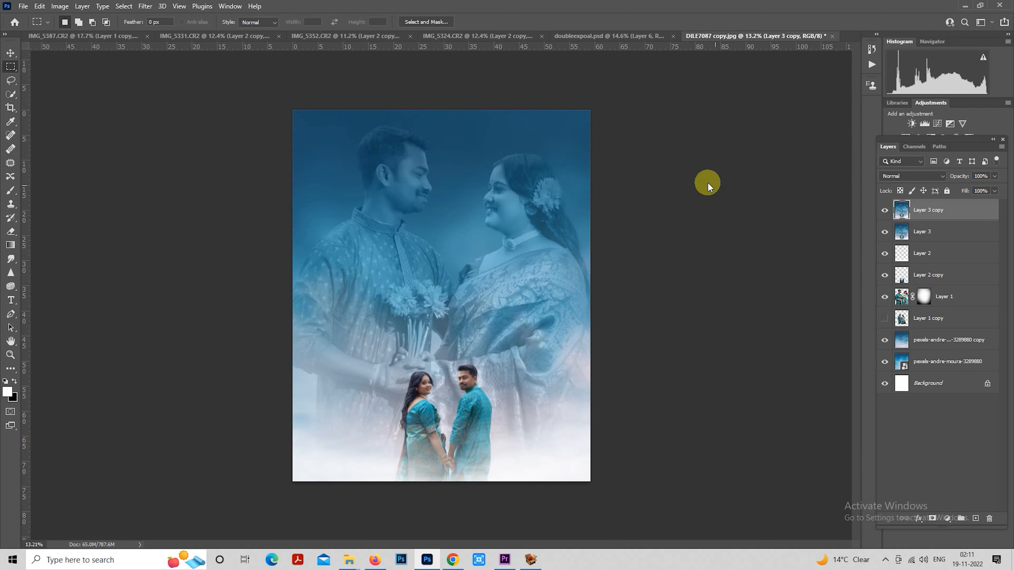
# Open Layer 3 copy in the Camera Raw filter and apply the Dirtyboots_01 preset
pyautogui.hotkey('ctrl', 'shift', 'a')
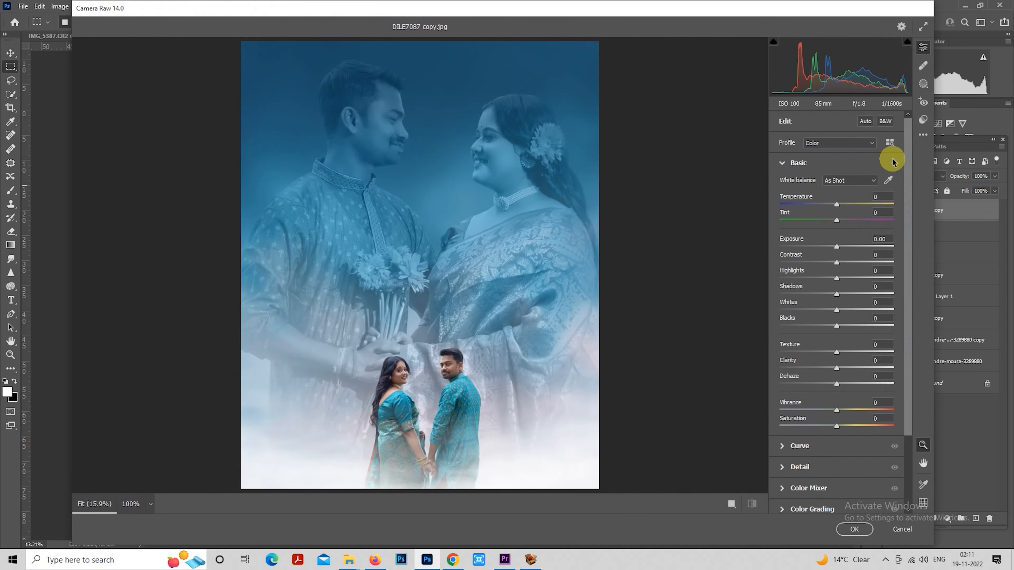
pyautogui.click(918, 126)
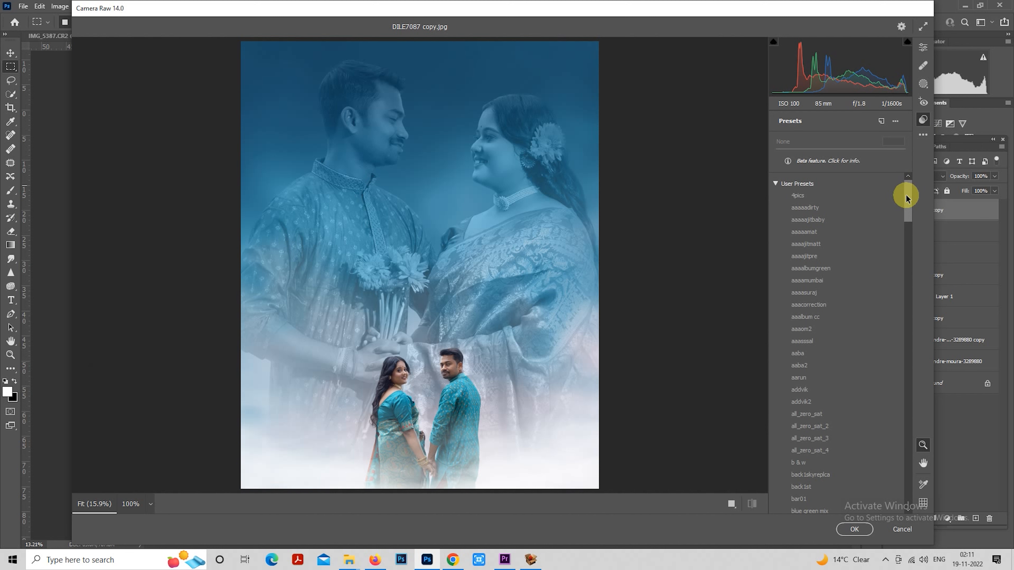
pyautogui.moveTo(906, 198); pyautogui.dragTo(892, 249)
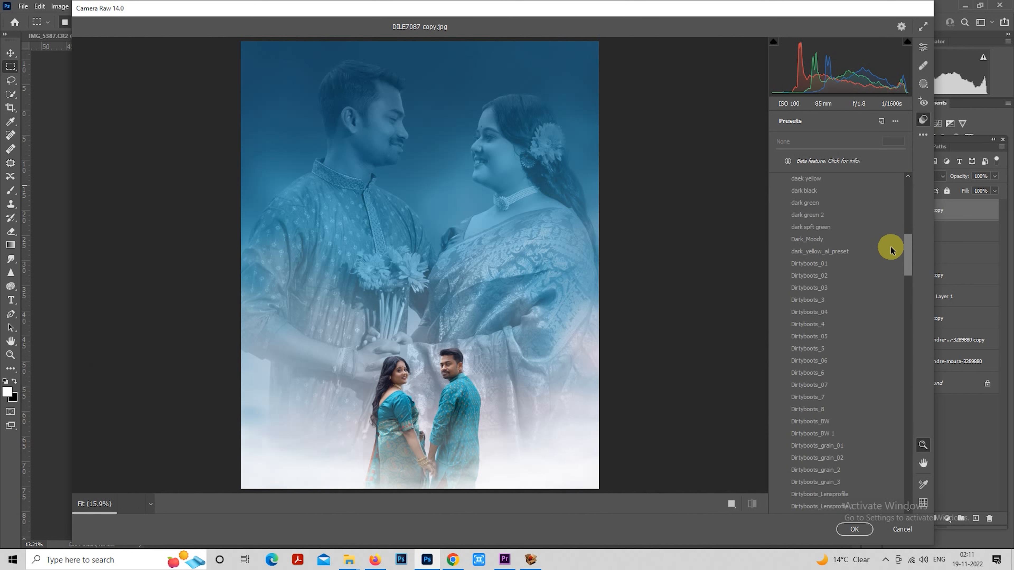
pyautogui.click(838, 264)
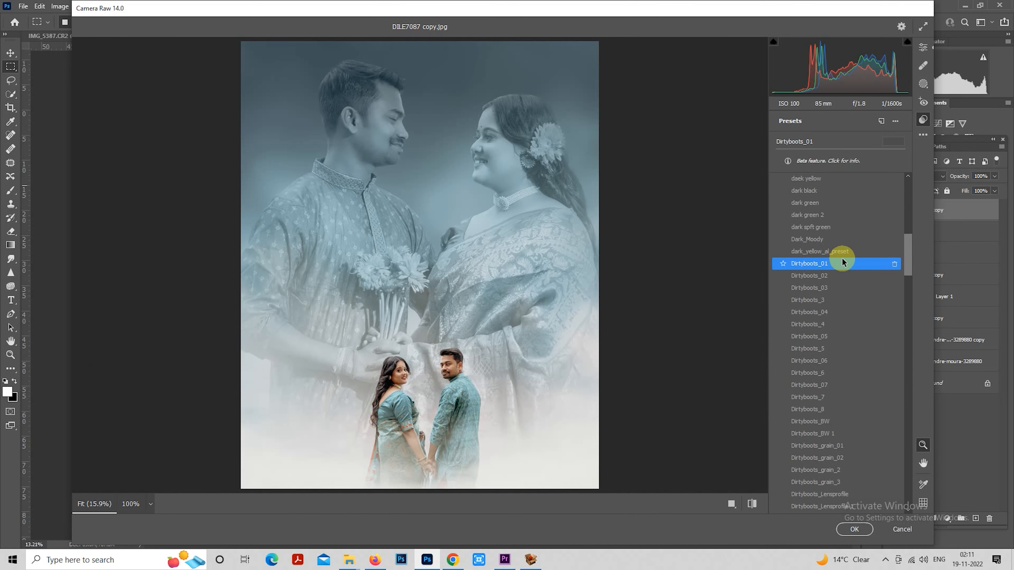
# Set the Camera Raw Shadows to +19, Blacks to -11 and Clarity to -3
pyautogui.click(923, 49)
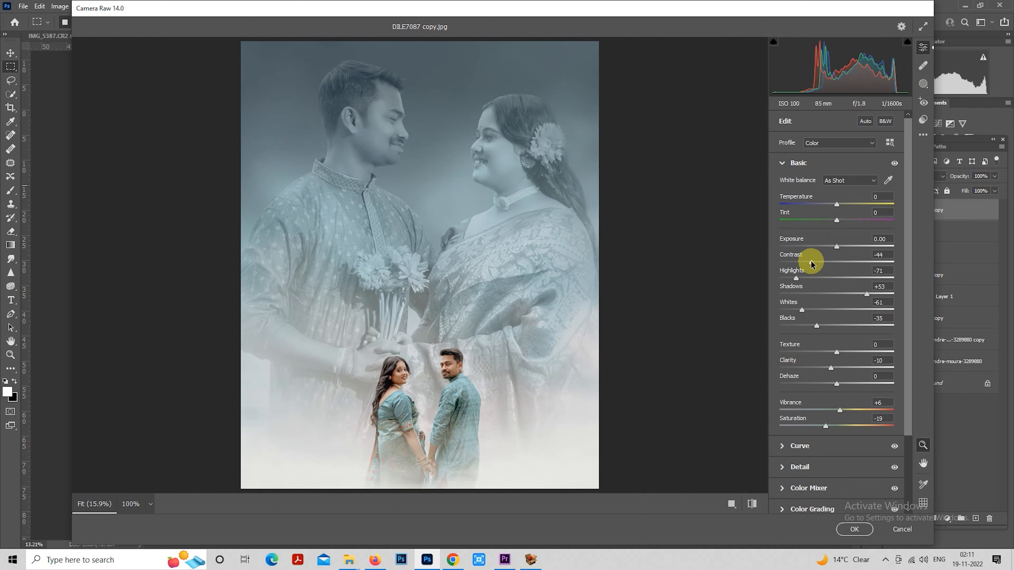
pyautogui.moveTo(867, 294); pyautogui.dragTo(848, 296)
pyautogui.moveTo(817, 326)
pyautogui.mouseDown()
pyautogui.moveTo(843, 325)
pyautogui.moveTo(831, 325)
pyautogui.mouseUp()
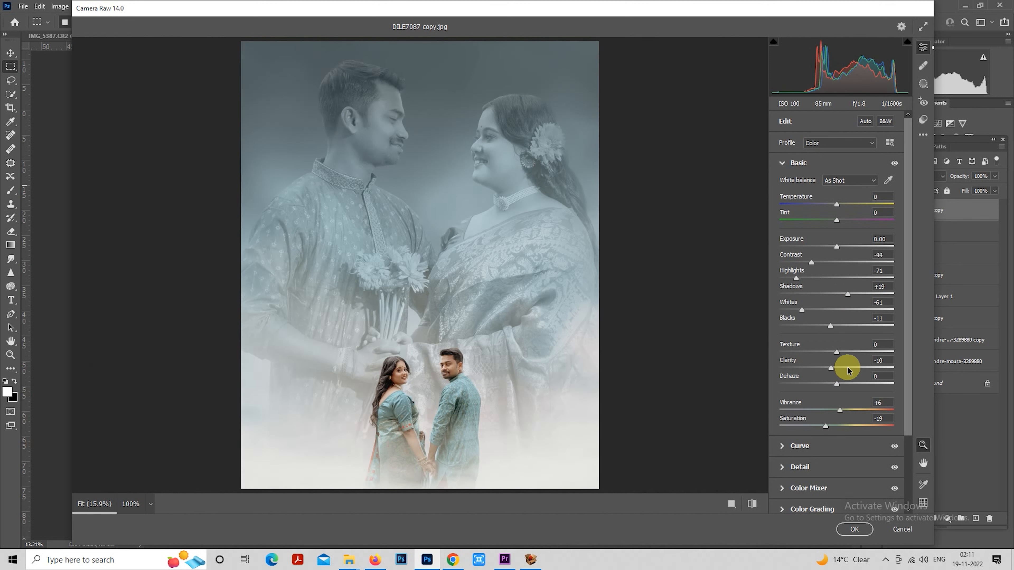
pyautogui.click(832, 369)
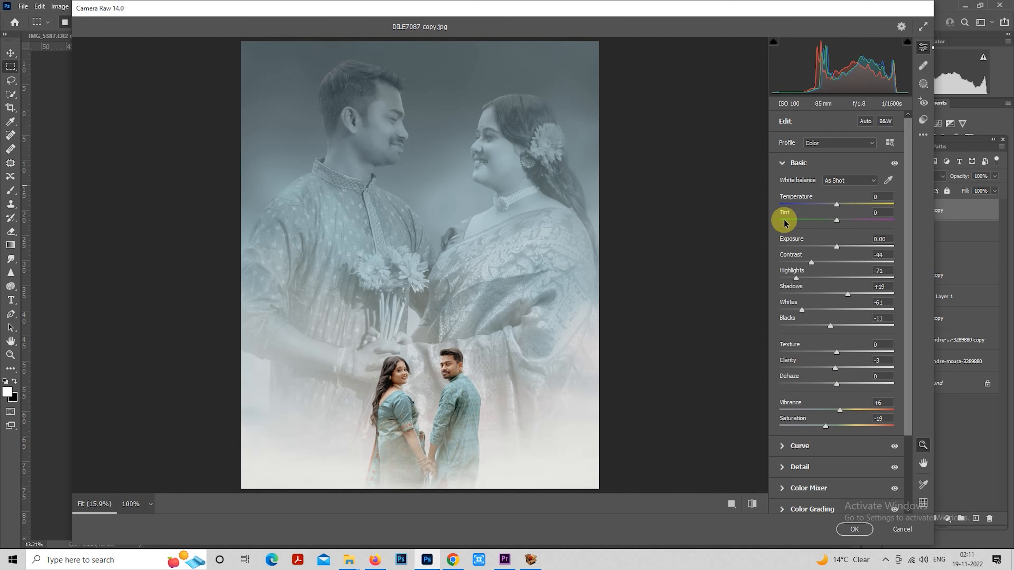
# Add a vignette of -13 with Midpoint 15, Roundness +57 and Feather 100 in the Camera Raw effects
pyautogui.click(782, 164)
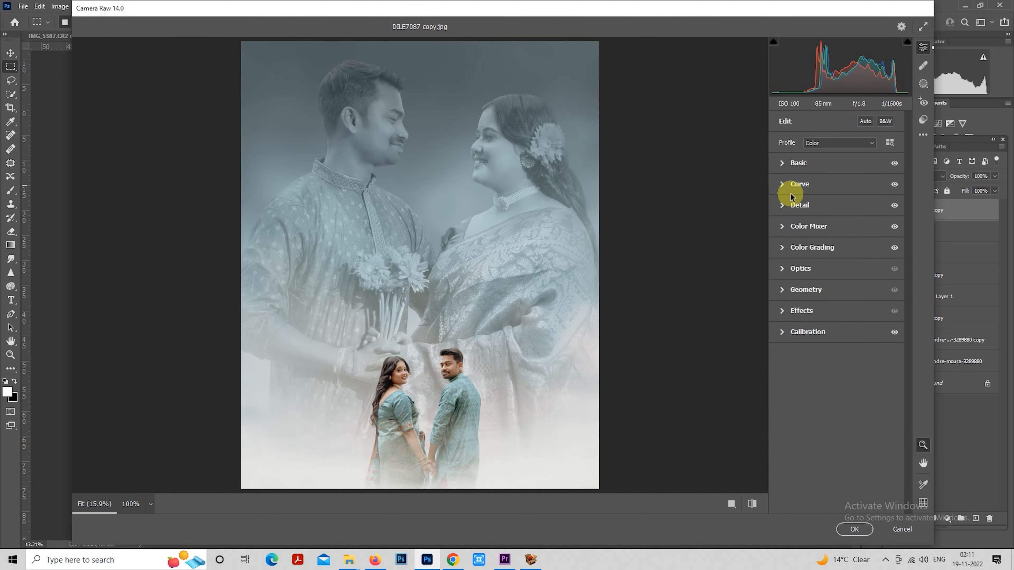
pyautogui.click(786, 310)
pyautogui.moveTo(836, 355)
pyautogui.mouseDown()
pyautogui.moveTo(819, 356)
pyautogui.moveTo(829, 356)
pyautogui.mouseUp()
pyautogui.click(793, 393)
pyautogui.moveTo(795, 394); pyautogui.dragTo(797, 393)
pyautogui.moveTo(863, 412); pyautogui.dragTo(921, 409)
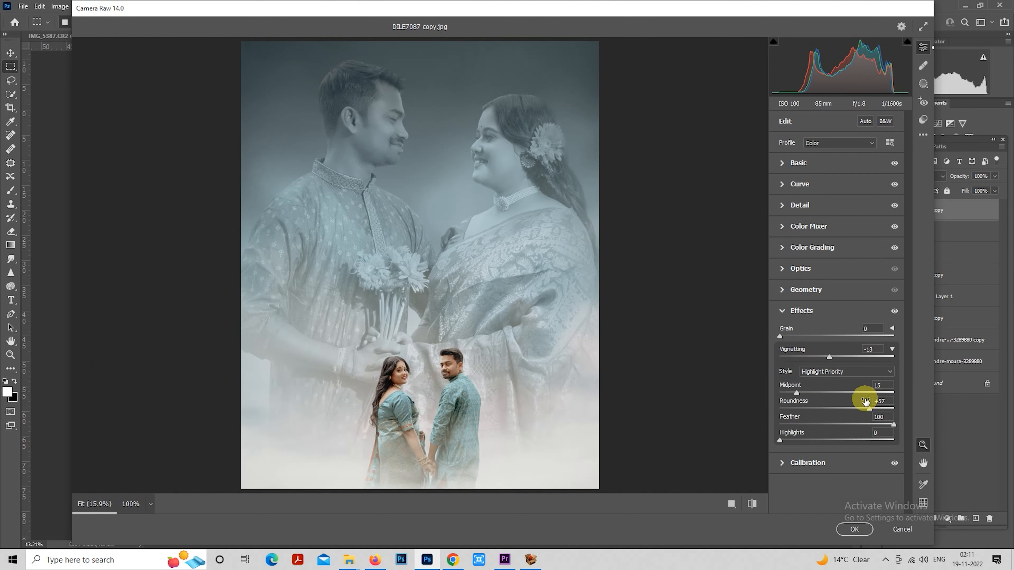
# Raise the Oranges luminance to +39 in the Color Mixer and reopen the Basic adjustments
pyautogui.click(782, 226)
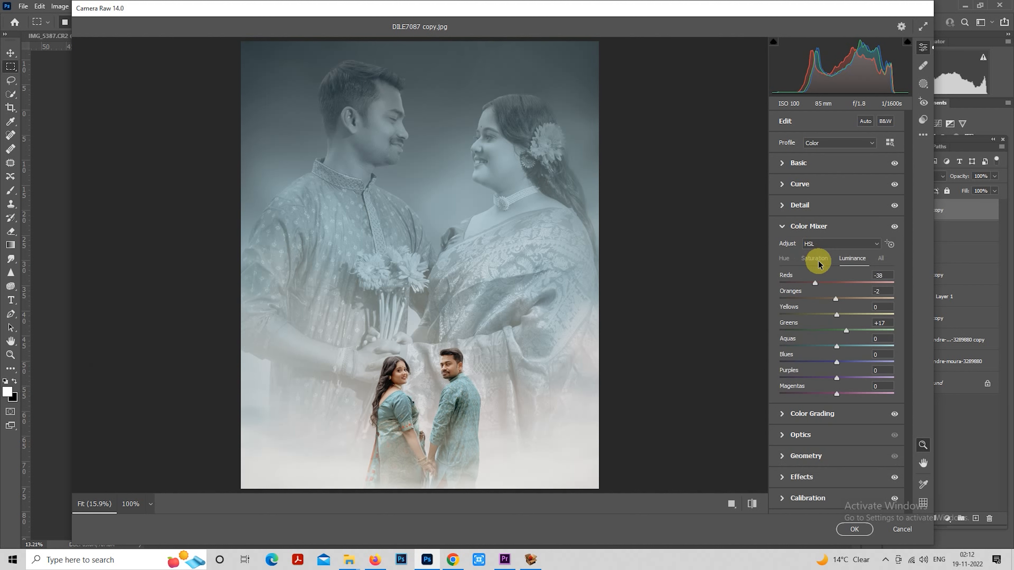
pyautogui.click(814, 258)
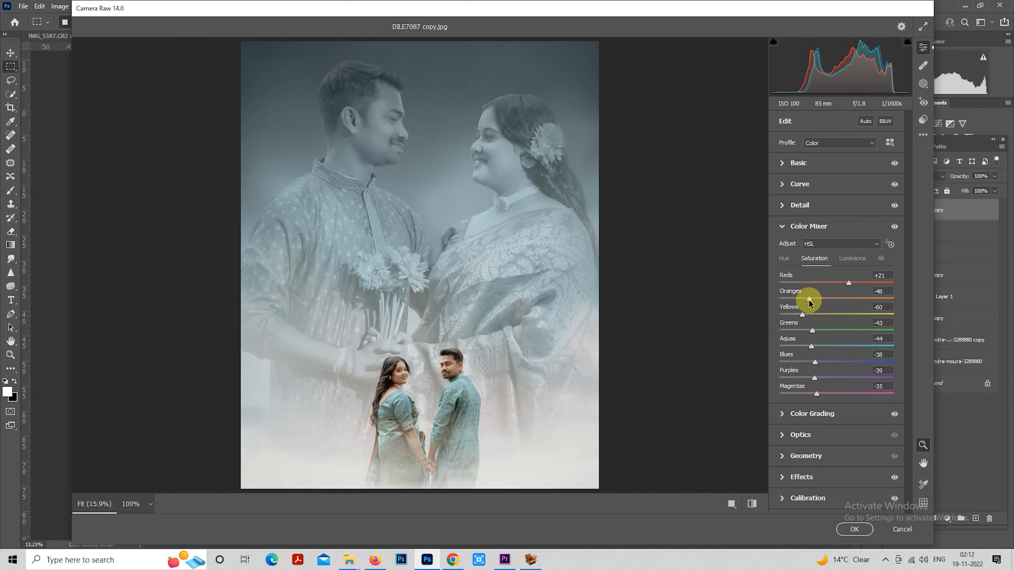
pyautogui.click(851, 259)
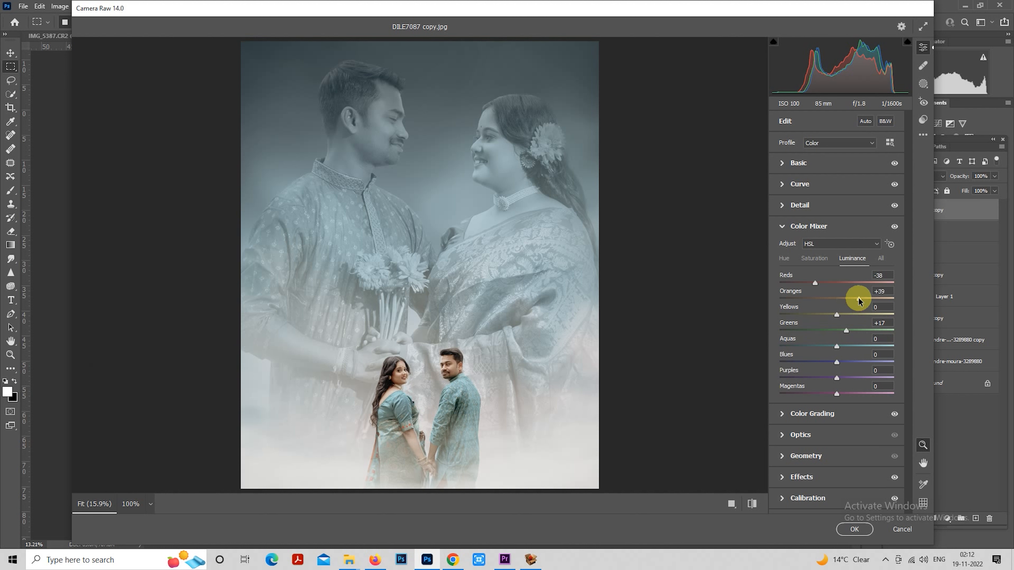
pyautogui.click(782, 163)
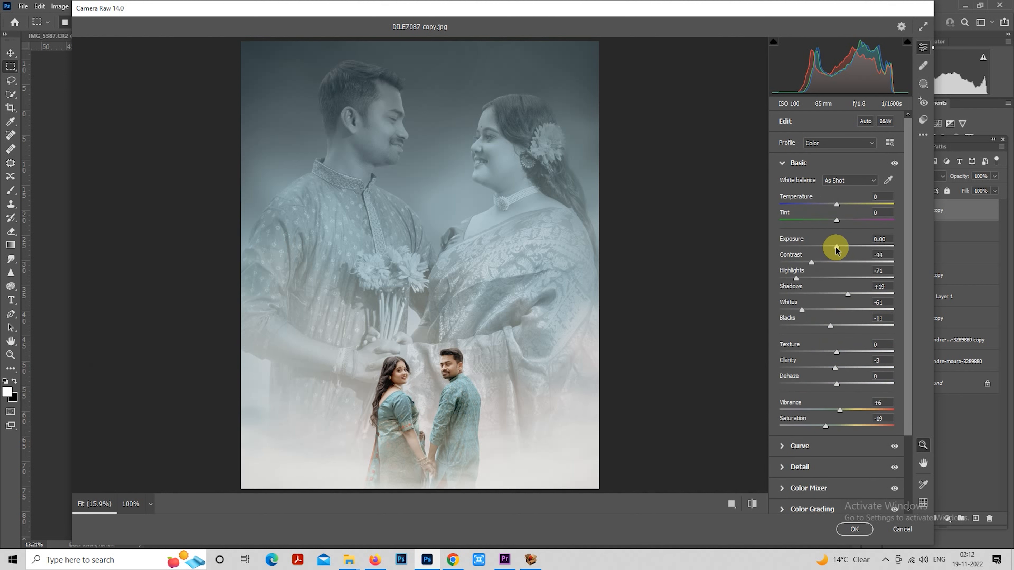
# Set the Camera Raw Exposure to +0.10 and Shadows to +1, try a Clarity of +40, undo it and apply the filter
pyautogui.moveTo(837, 248); pyautogui.dragTo(840, 249)
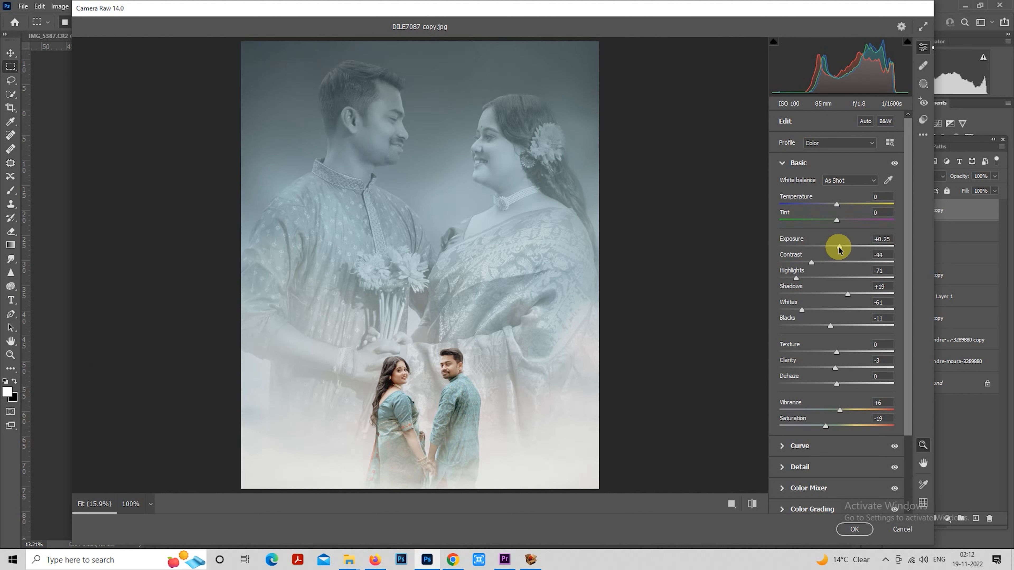
pyautogui.moveTo(847, 294)
pyautogui.mouseDown()
pyautogui.moveTo(828, 294)
pyautogui.moveTo(837, 293)
pyautogui.mouseUp()
pyautogui.moveTo(841, 250); pyautogui.dragTo(826, 202)
pyautogui.doubleClick(823, 222)
pyautogui.doubleClick(825, 200)
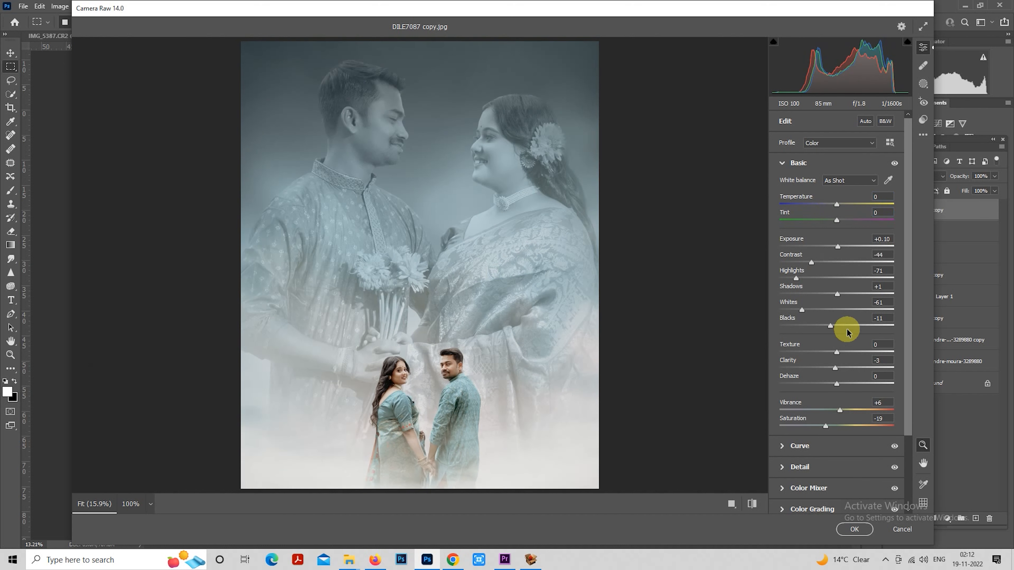
pyautogui.click(859, 367)
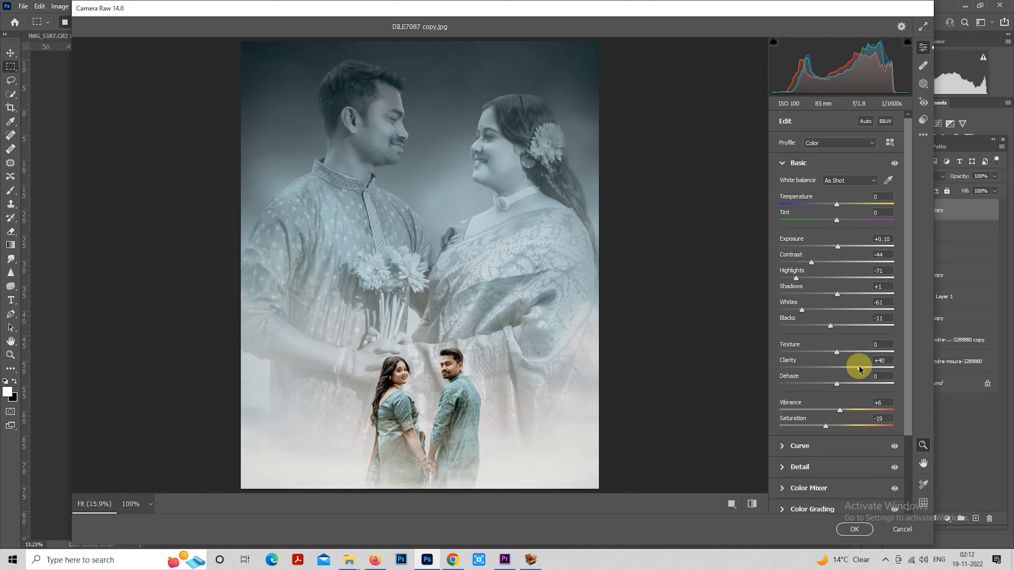
pyautogui.hotkey('ctrl', 'z')
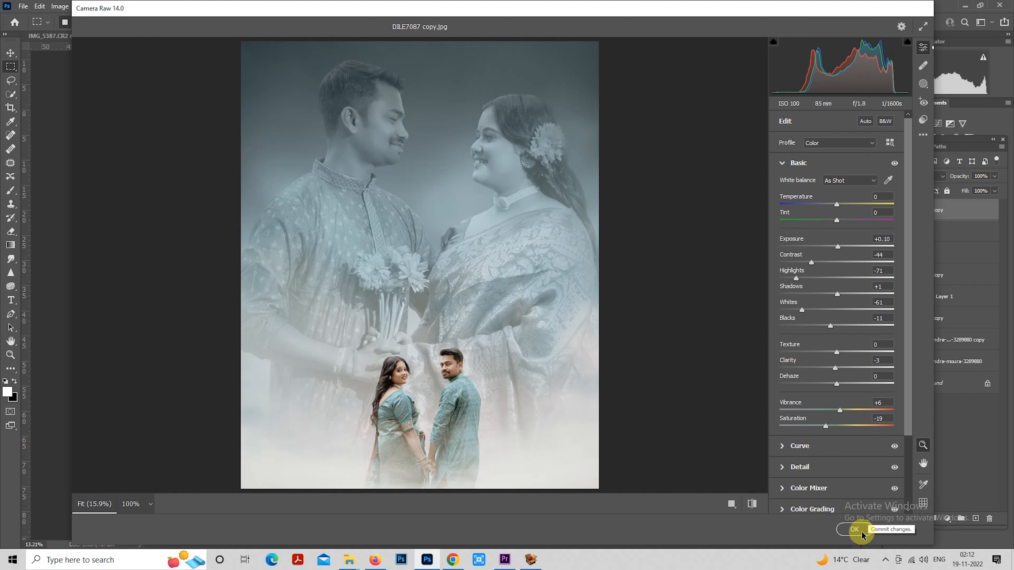
pyautogui.click(850, 530)
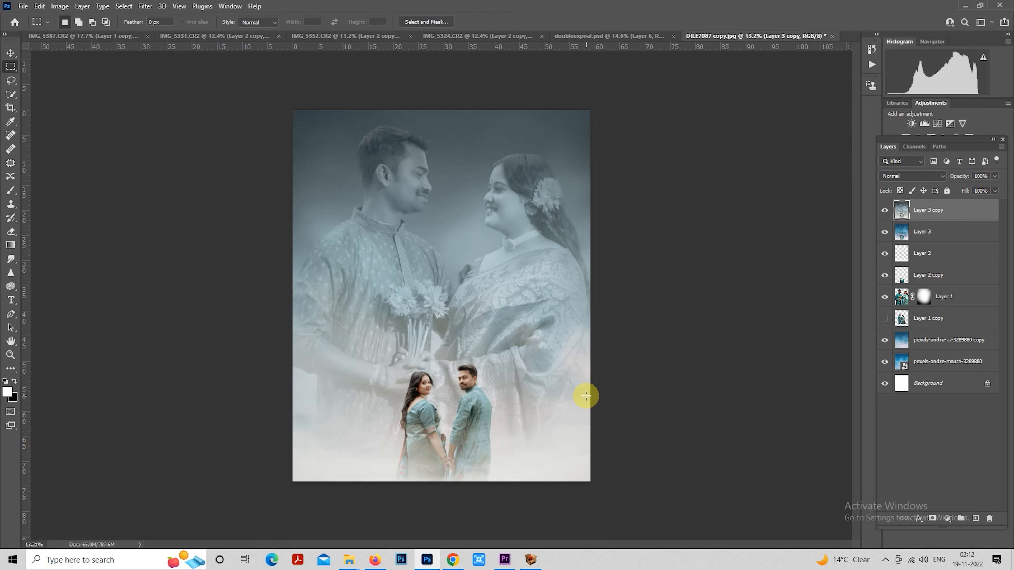
# Duplicate the Layer 2 fog, move the copy above Layer 3 copy and try inverting its colors
pyautogui.scroll(2, 487, 378)
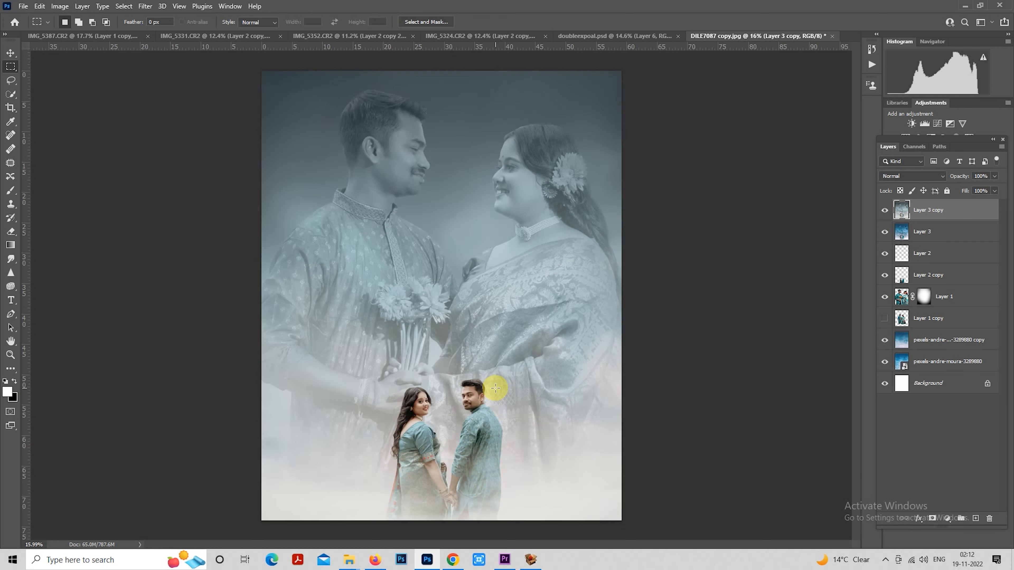
pyautogui.scroll(-1, 491, 381)
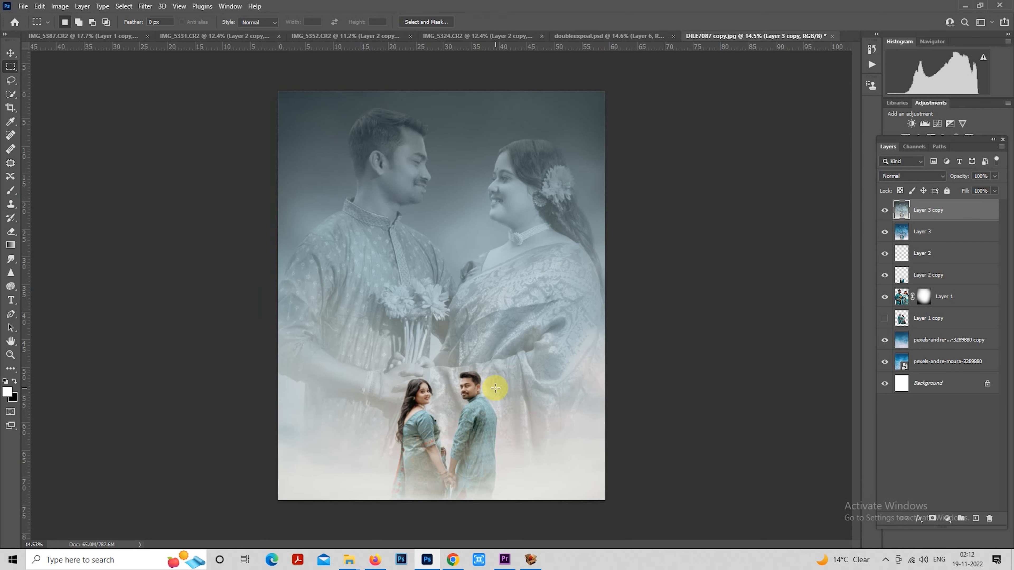
pyautogui.click(918, 260)
pyautogui.hotkey('ctrl', 'j')
pyautogui.moveTo(929, 262); pyautogui.dragTo(936, 208)
pyautogui.scroll(-1, 587, 372)
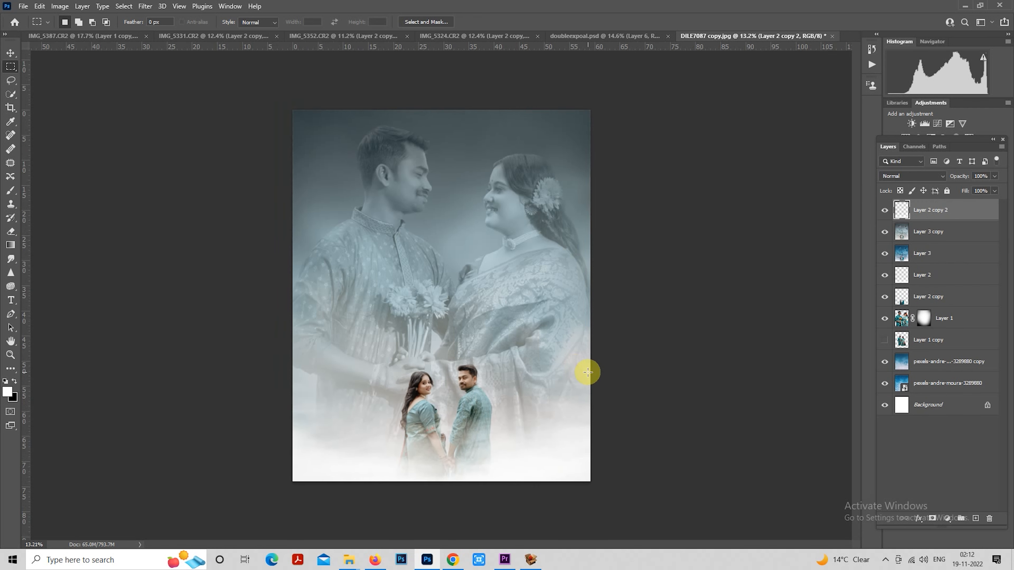
pyautogui.hotkey('ctrl', 'i')
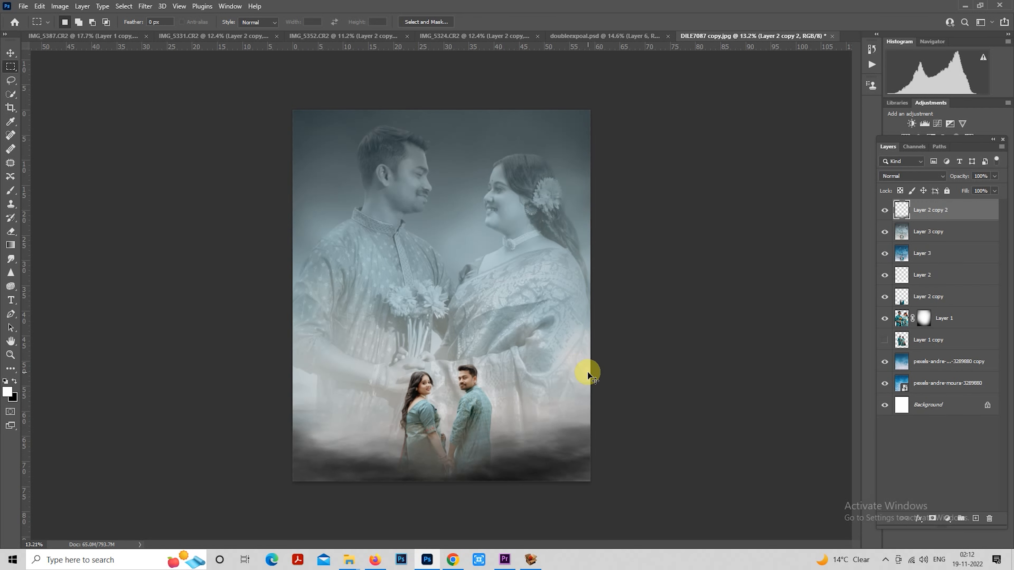
pyautogui.hotkey('ctrl', 'i')
pyautogui.scroll(-1, 587, 372)
pyautogui.scroll(1, 588, 372)
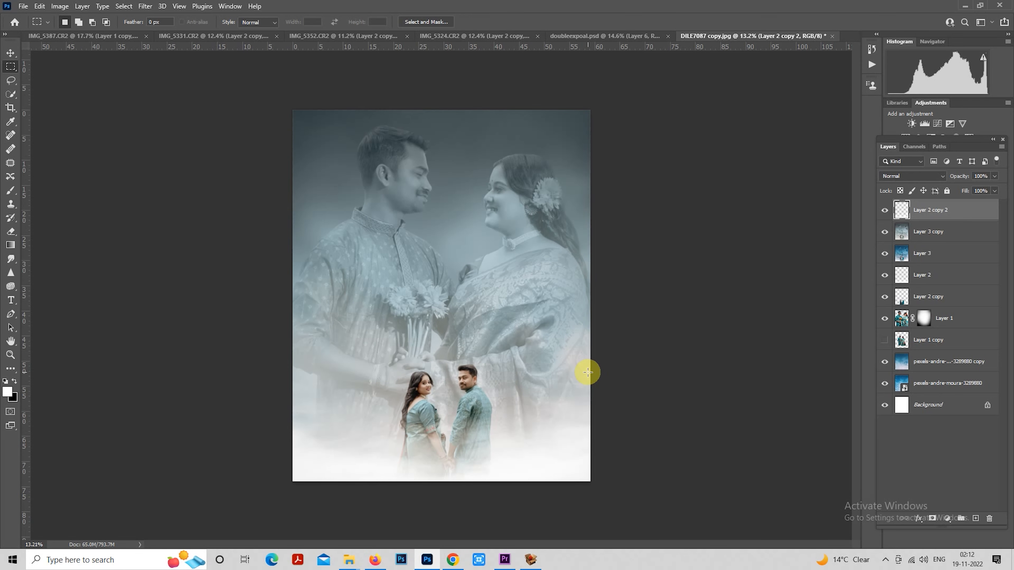
# Hide the fog copy and try an upward gradient over the poster's lower part on a new layer above Layer 3 copy
pyautogui.click(885, 210)
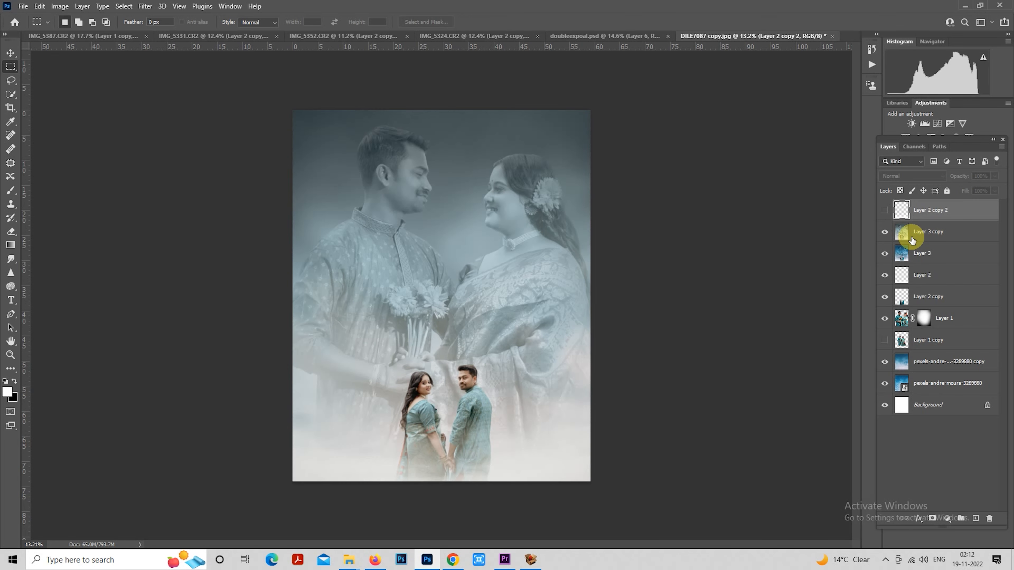
pyautogui.click(912, 239)
pyautogui.click(976, 518)
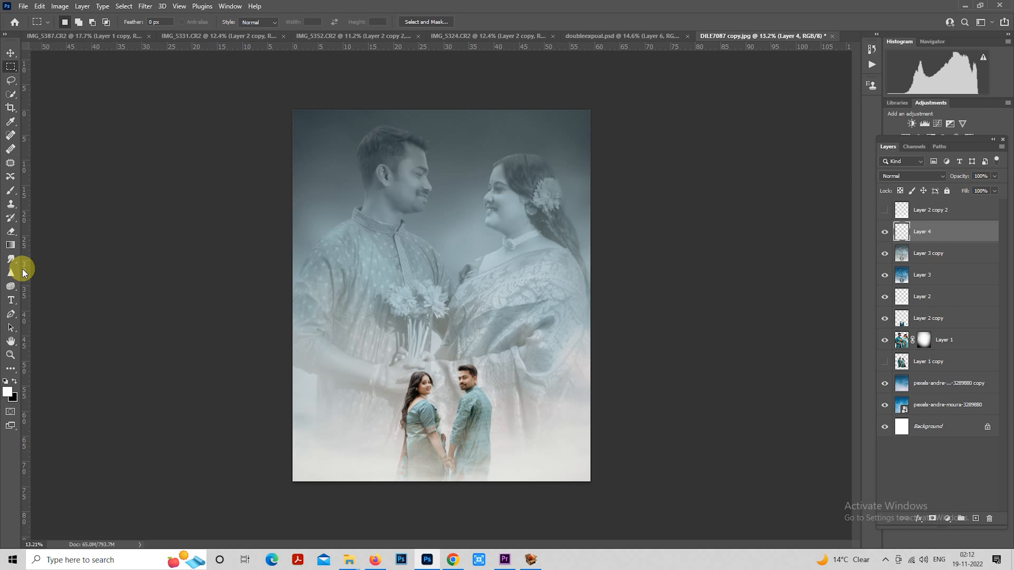
pyautogui.click(11, 245)
pyautogui.moveTo(456, 509); pyautogui.dragTo(460, 368)
# Show the fog copy again and delete both it and the new gradient layer
pyautogui.click(886, 211)
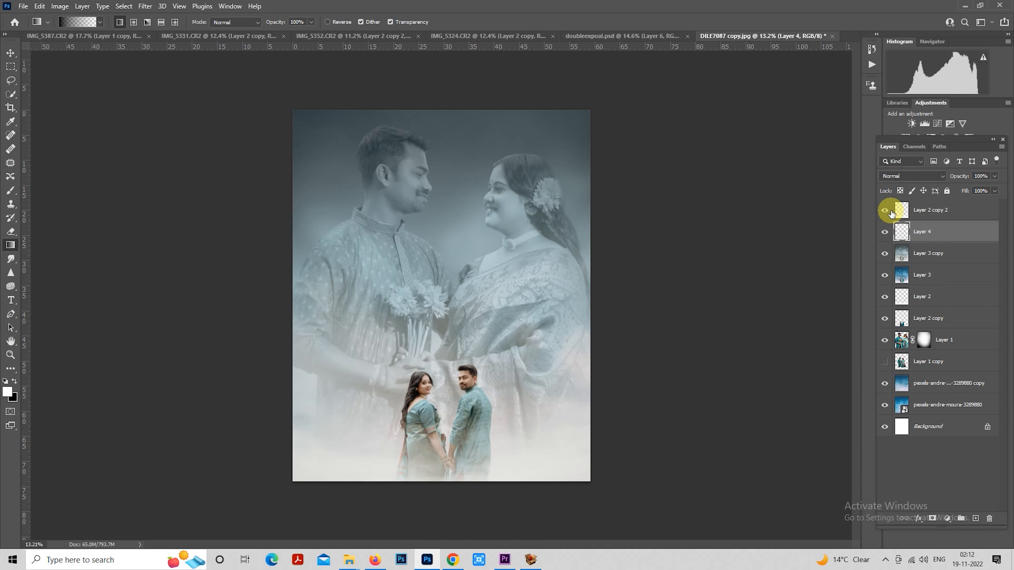
pyautogui.click(926, 210)
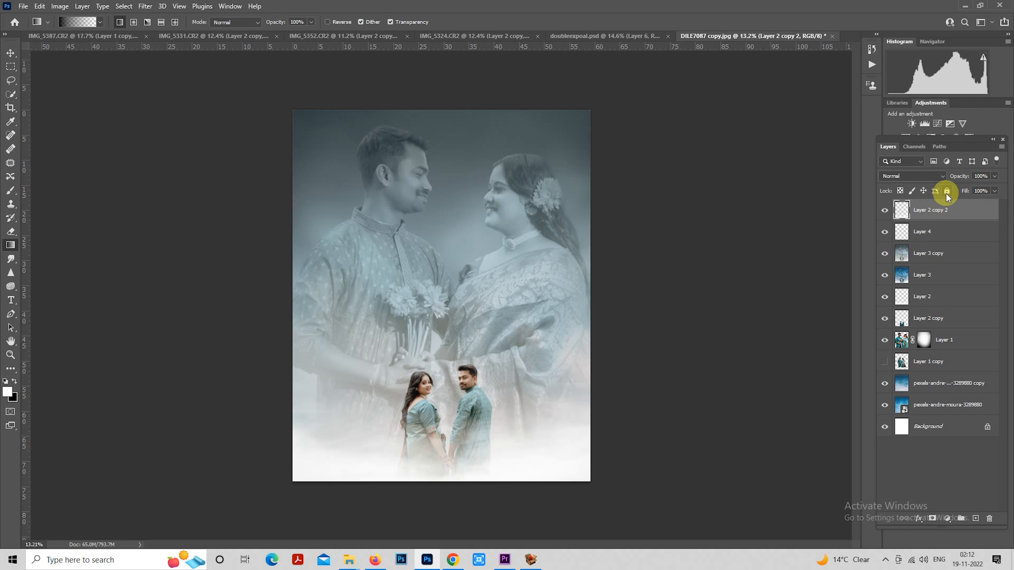
pyautogui.press('Delete')
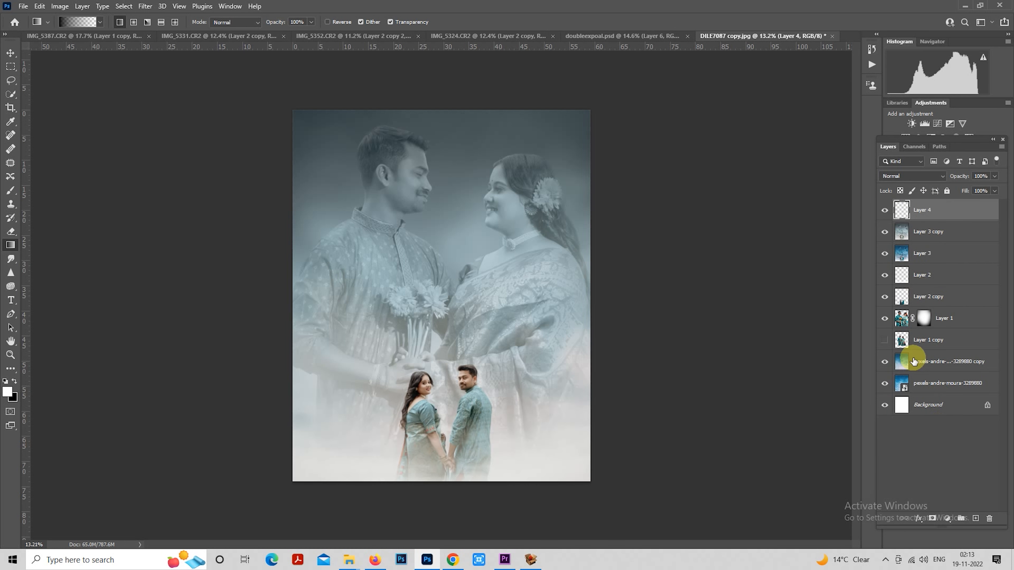
pyautogui.press('Delete')
# Add a Color Lookup adjustment layer above Layer 3 copy with the 2Strip.look 3DLUT file
pyautogui.click(949, 518)
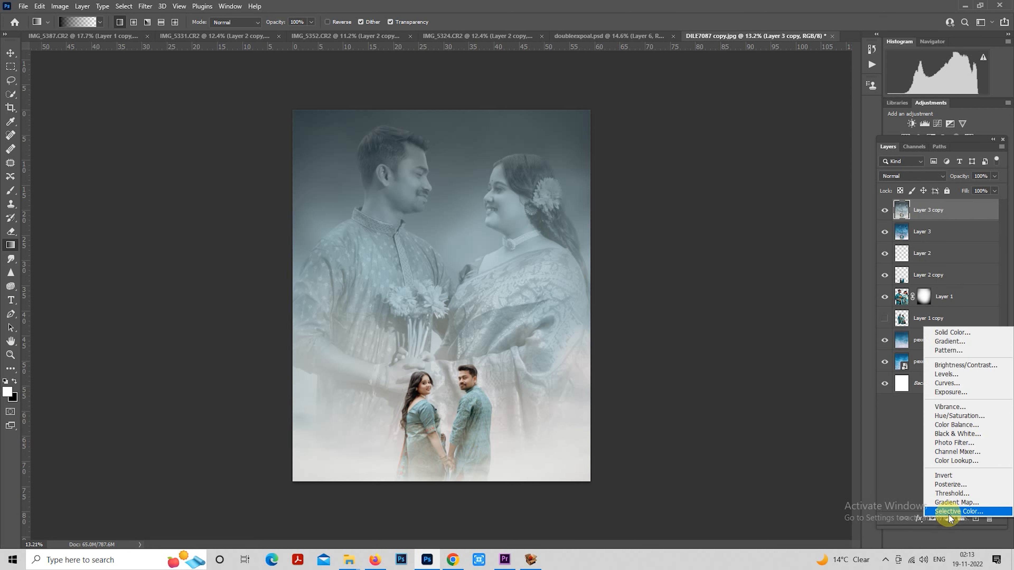
pyautogui.click(957, 460)
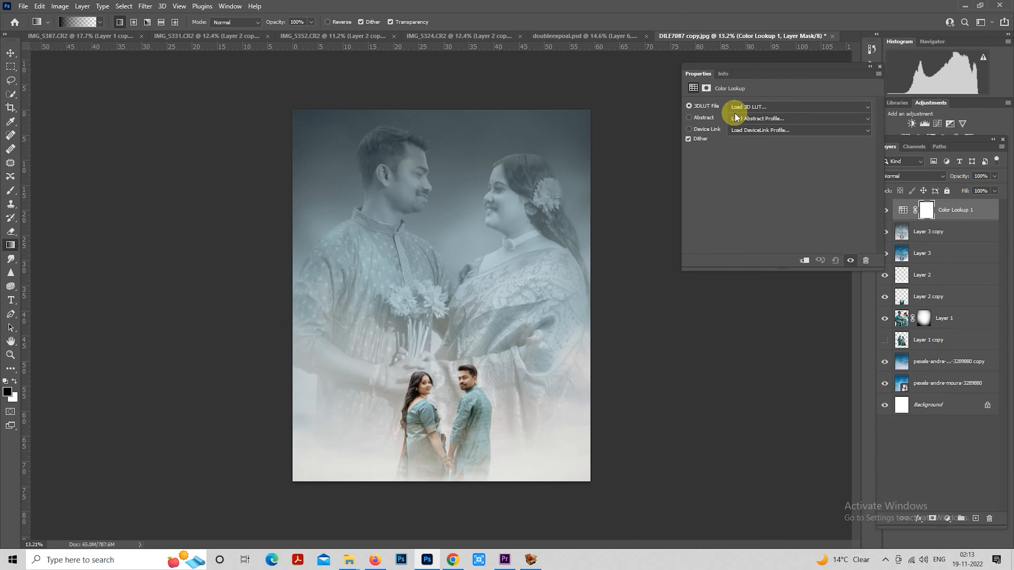
pyautogui.click(735, 107)
pyautogui.click(748, 141)
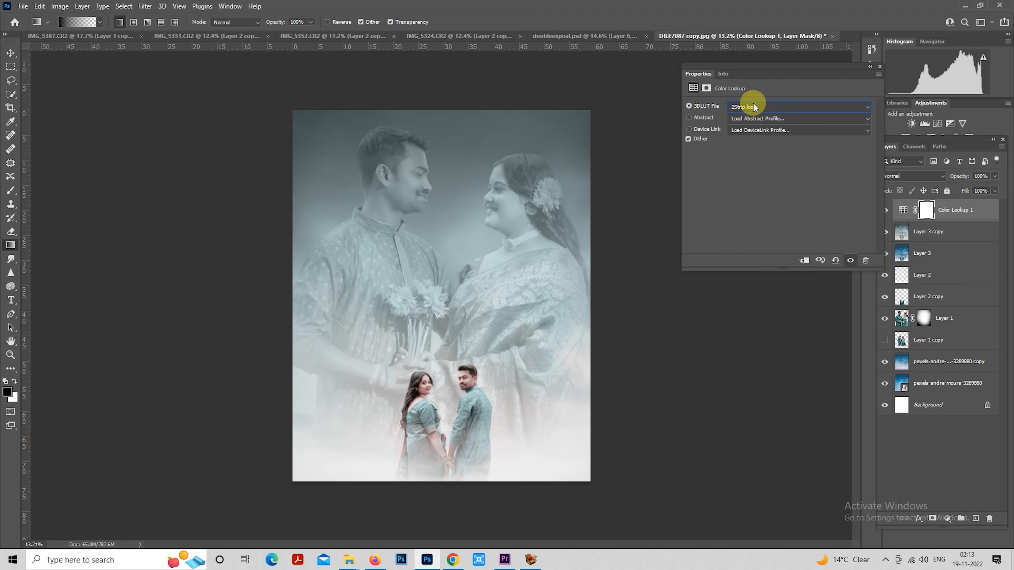
# Try the successive 3DLUT looks on the Color Lookup layer and settle on Soft_Warming.look
pyautogui.press('Down')
pyautogui.press('Down')
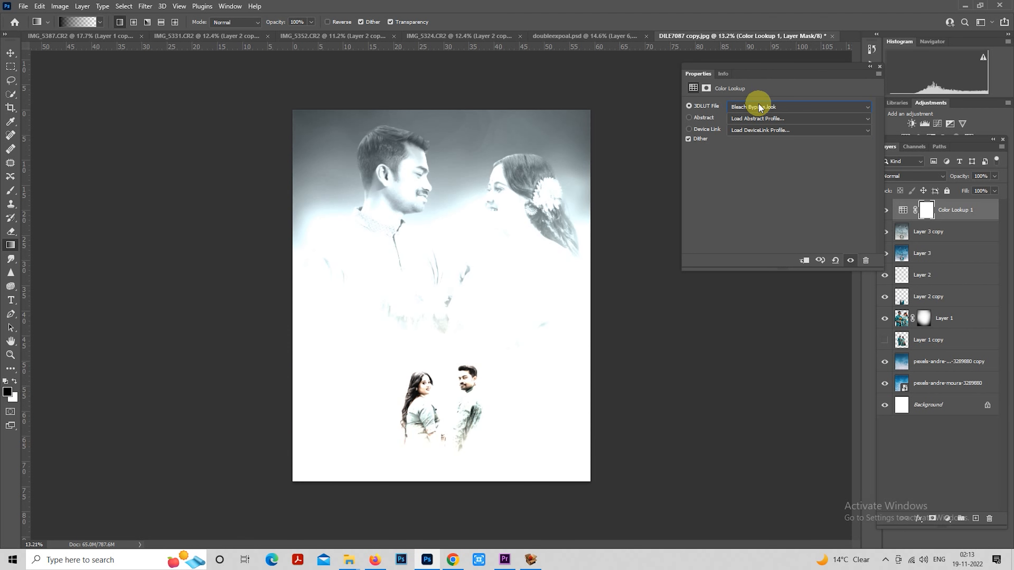
pyautogui.press('Down')
pyautogui.press('Down')
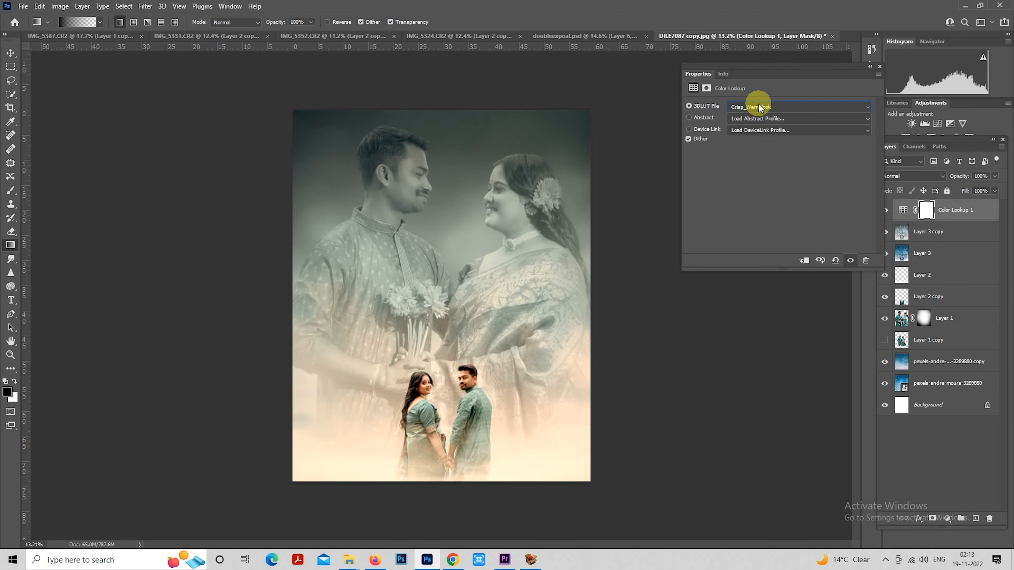
pyautogui.press('Down')
pyautogui.press('Down')
pyautogui.press('Down')
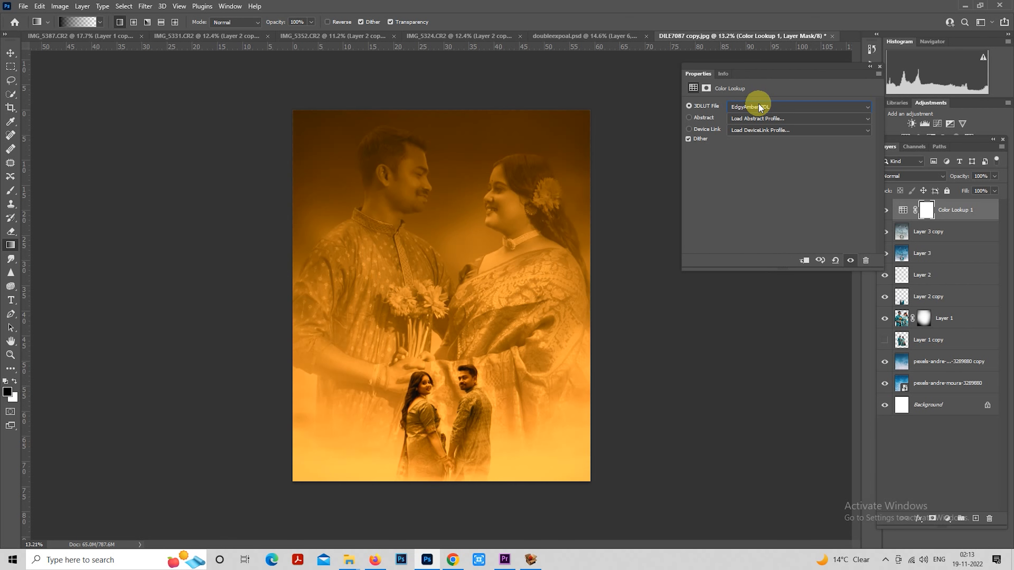
pyautogui.press('Down')
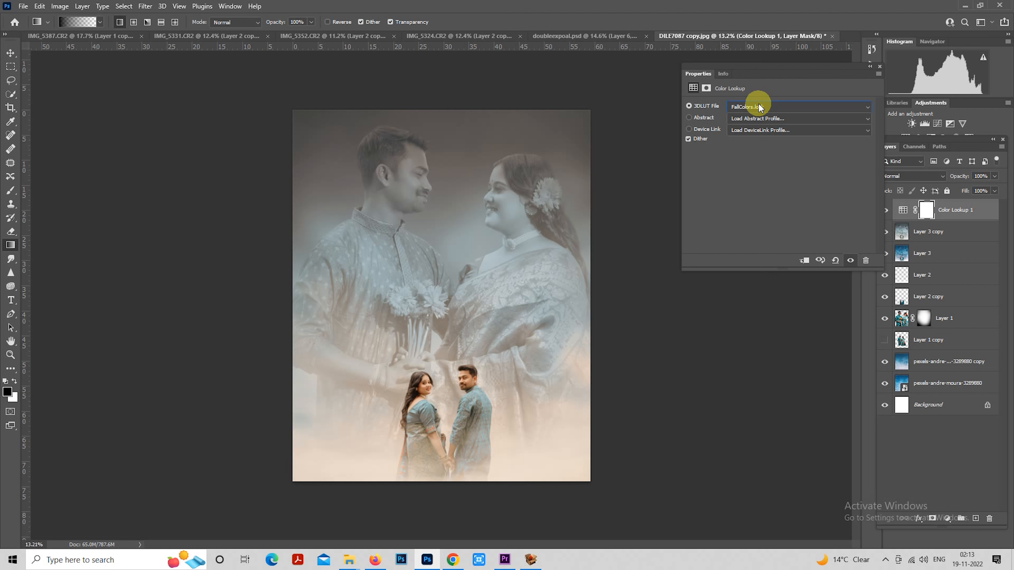
pyautogui.press('Down')
pyautogui.press('Down')
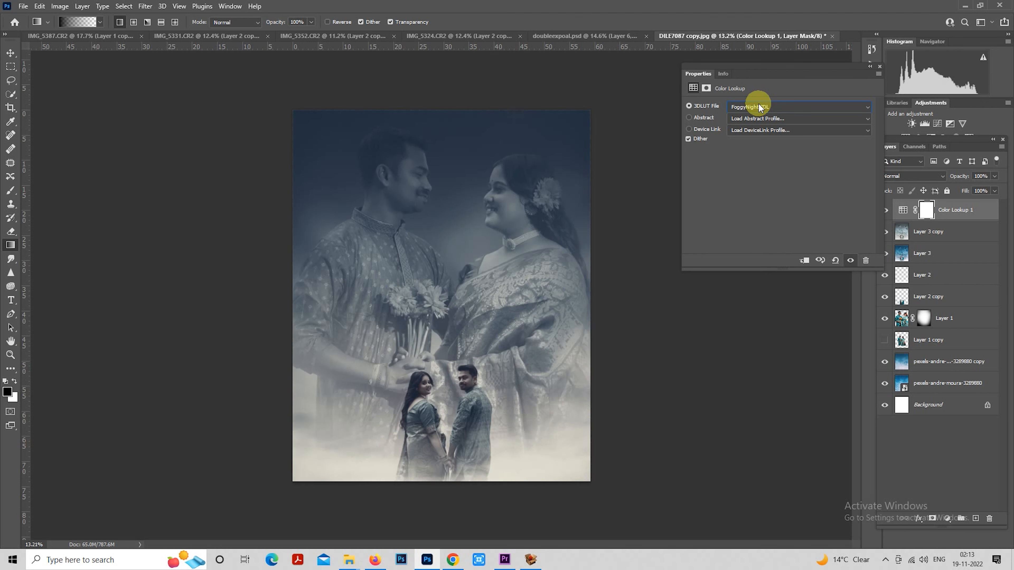
pyautogui.press('Down')
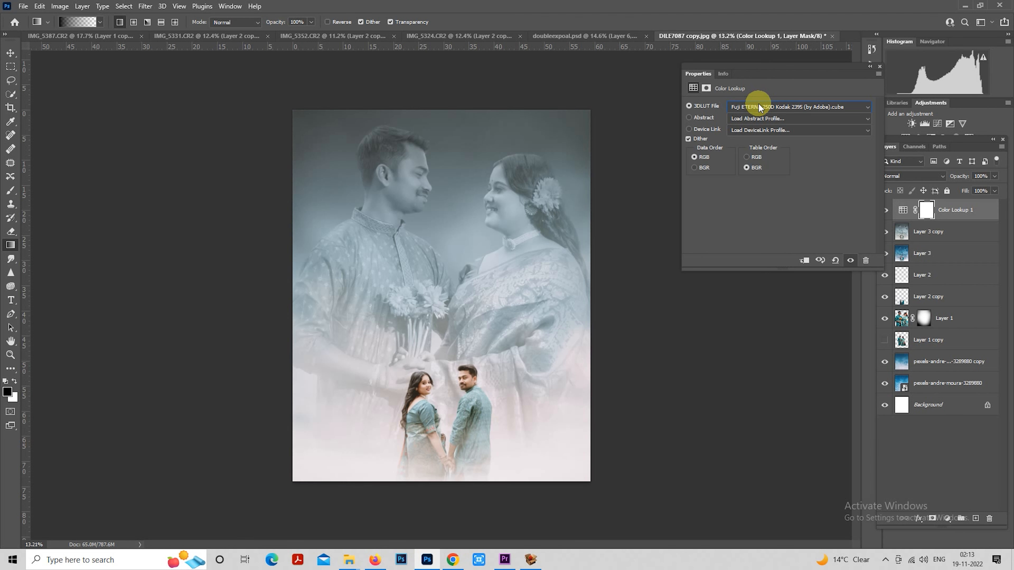
pyautogui.press('Down')
pyautogui.press('Down')
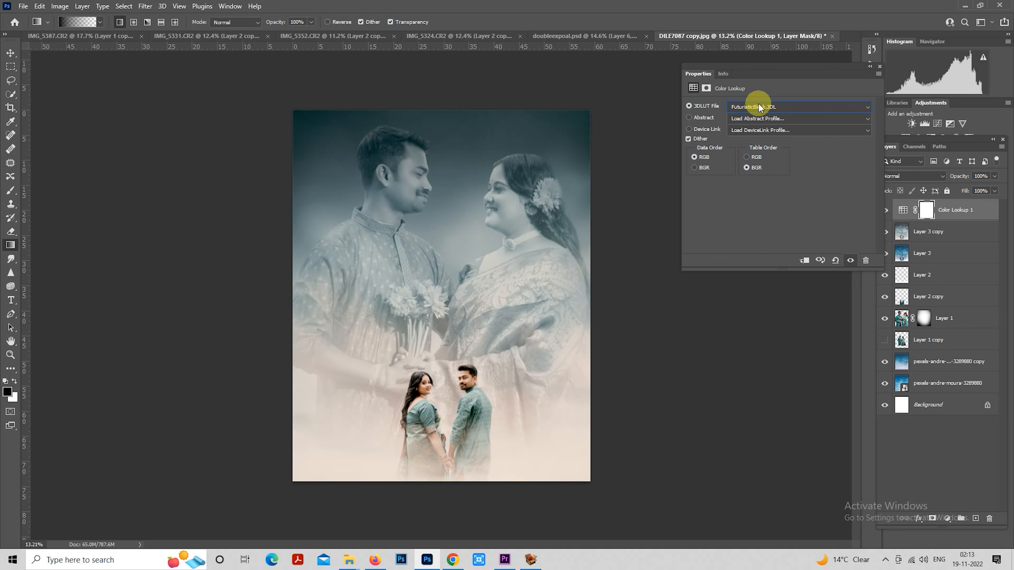
pyautogui.press('Down')
pyautogui.press('Down')
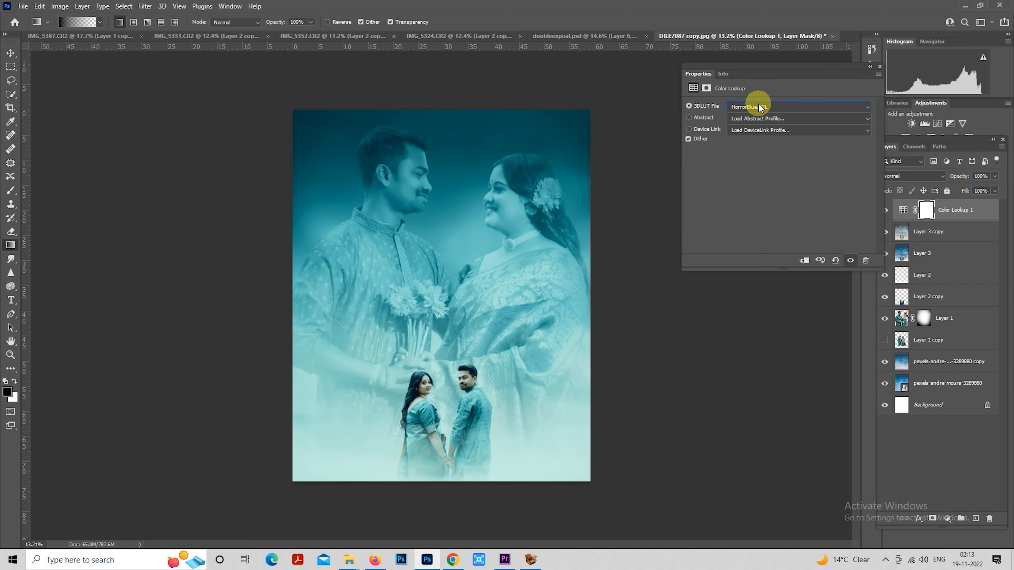
pyautogui.press('Down')
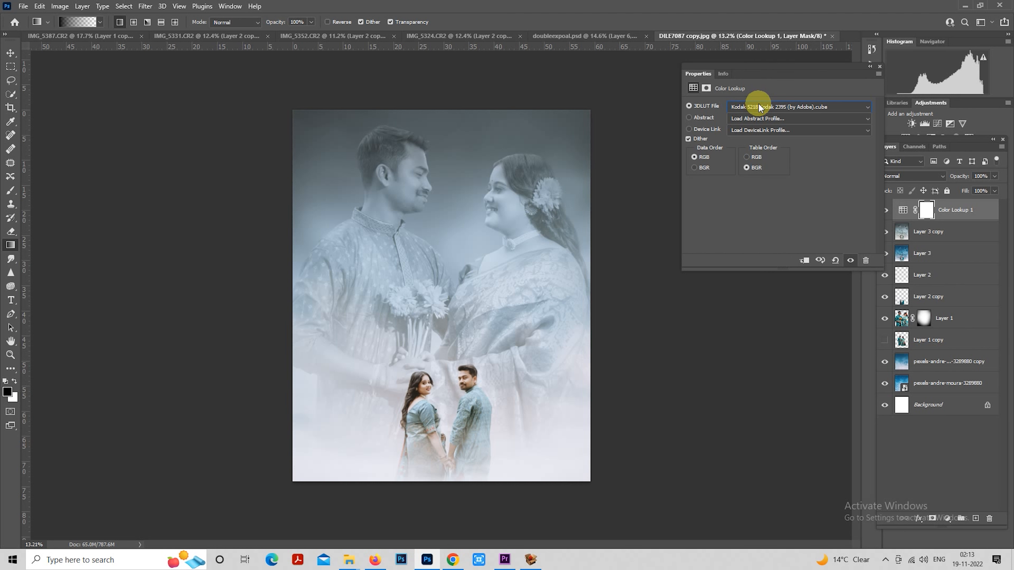
pyautogui.press('Down')
pyautogui.press('Down')
pyautogui.press('Down')
pyautogui.press('Down')
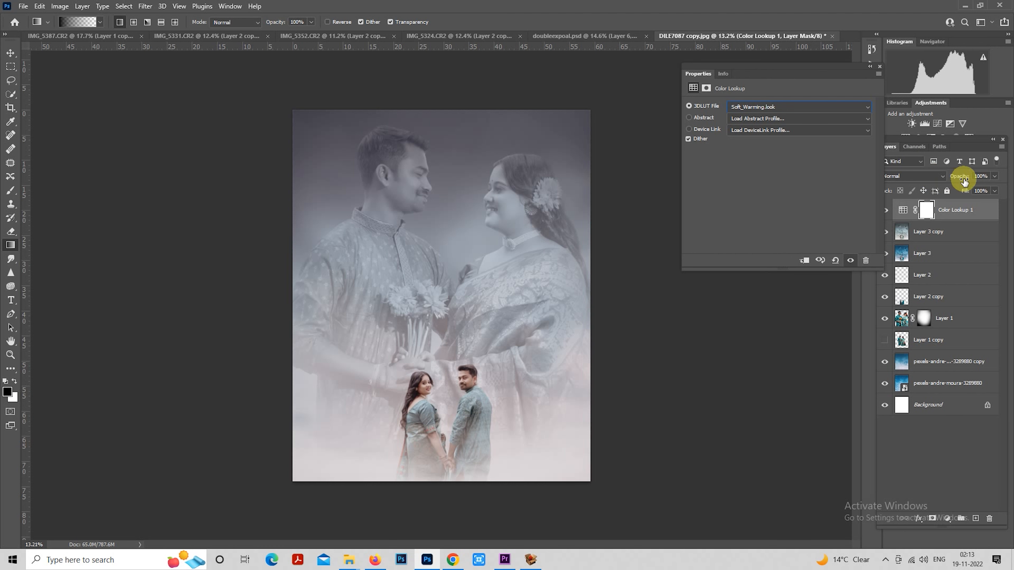
# Reduce the Color Lookup layer's opacity to 23% and compare the poster with and without it
pyautogui.moveTo(964, 181); pyautogui.dragTo(922, 177)
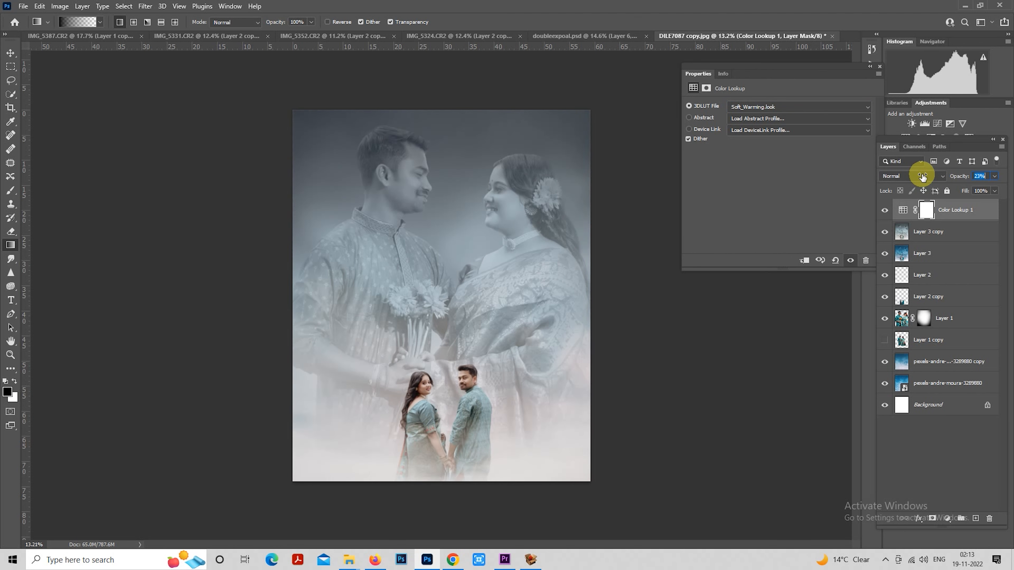
pyautogui.click(878, 67)
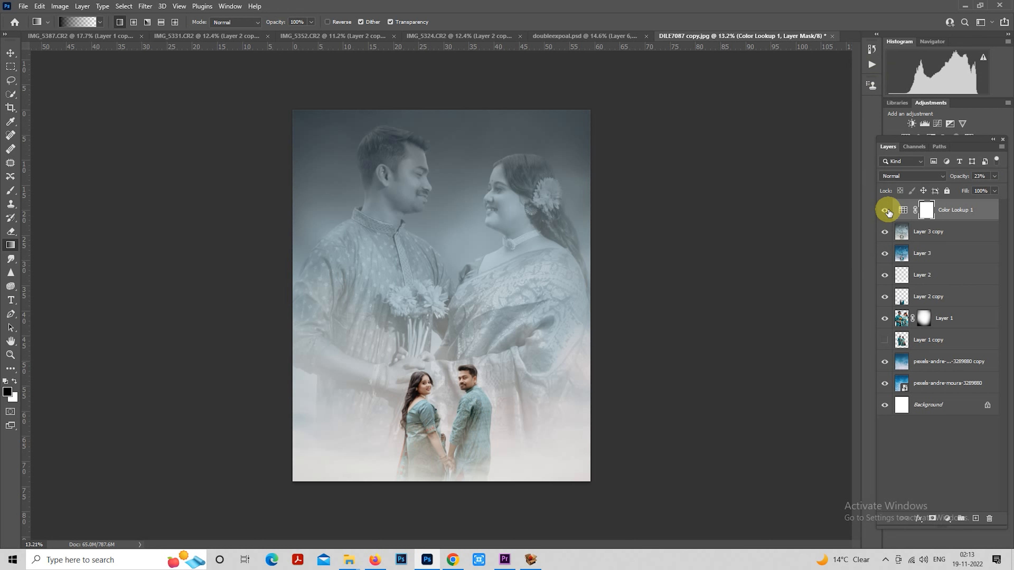
pyautogui.click(886, 212)
pyautogui.click(886, 212)
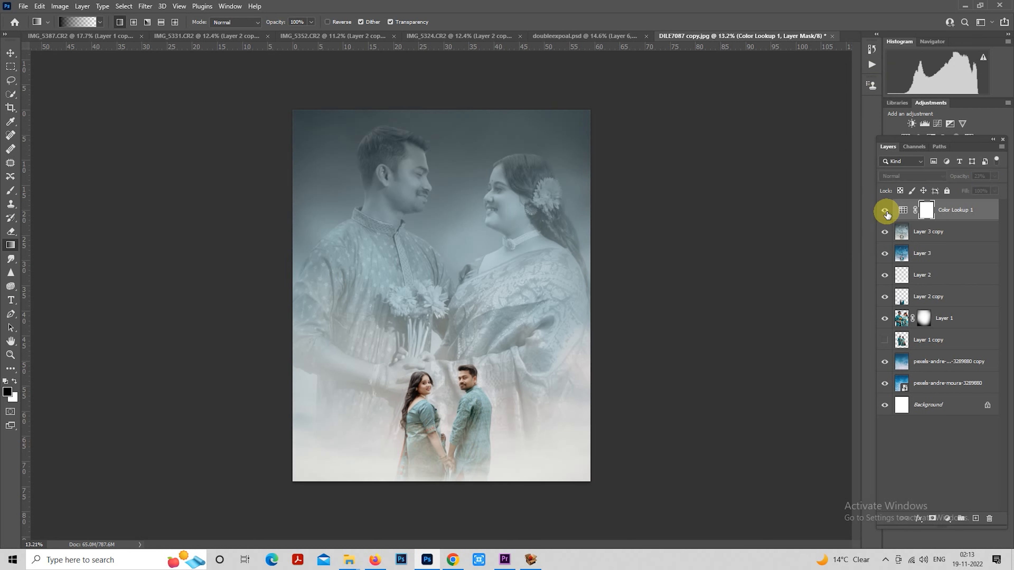
# Add a new layer with white as the foreground color and place the text "STORY" in Barchella Drumal at 248 pt
pyautogui.click(975, 519)
pyautogui.press('x')
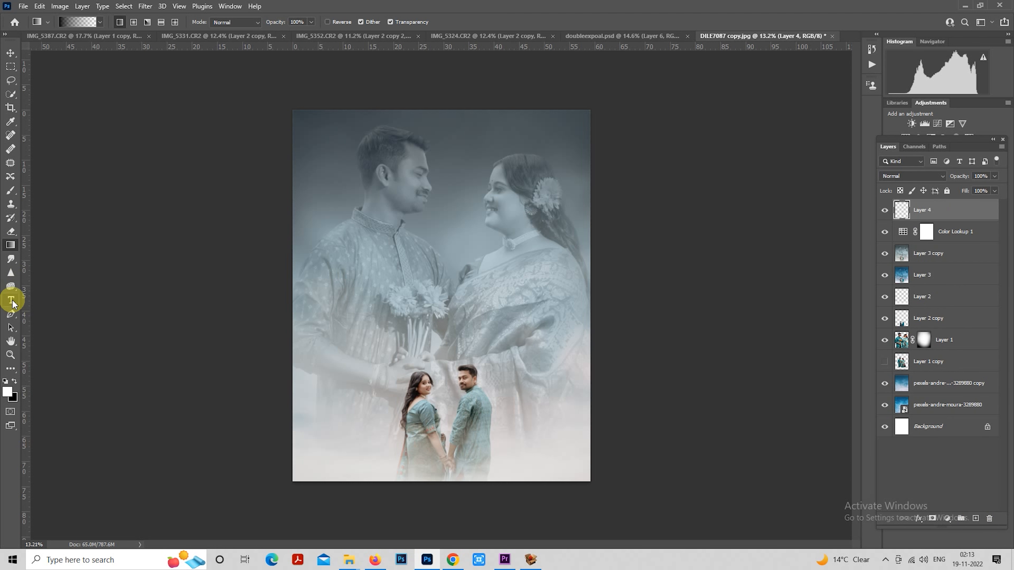
pyautogui.click(12, 302)
pyautogui.click(353, 266)
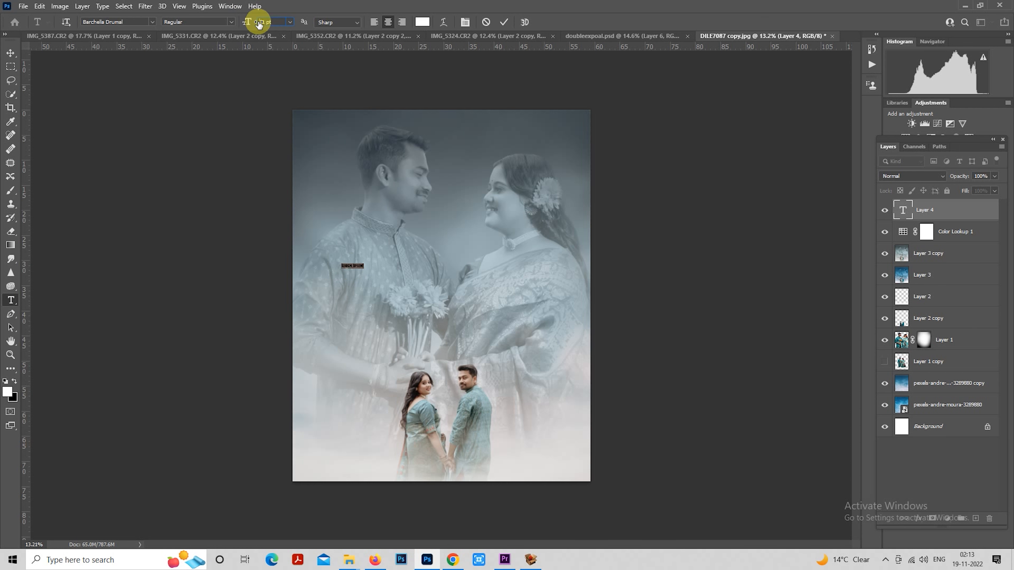
pyautogui.moveTo(249, 22); pyautogui.dragTo(351, 190)
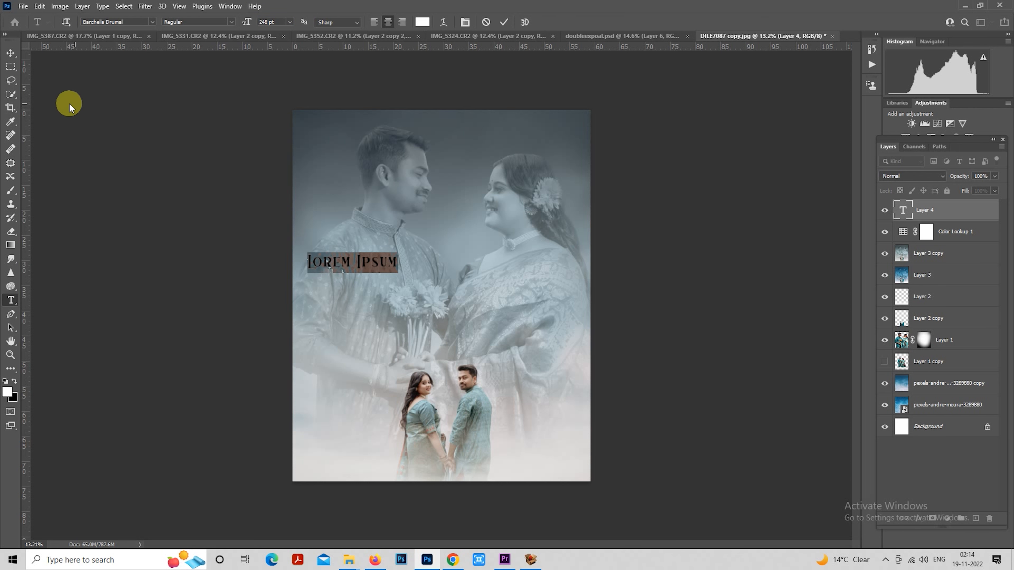
pyautogui.write('S')
pyautogui.write('ORUY')
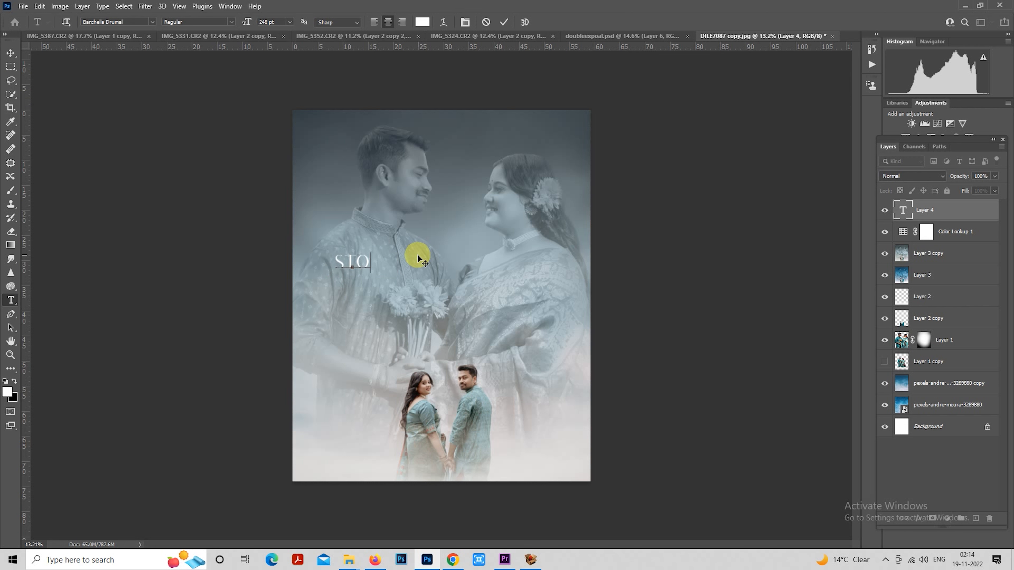
pyautogui.press('BackSpace')
pyautogui.press('BackSpace')
pyautogui.write('Y')
pyautogui.click(11, 66)
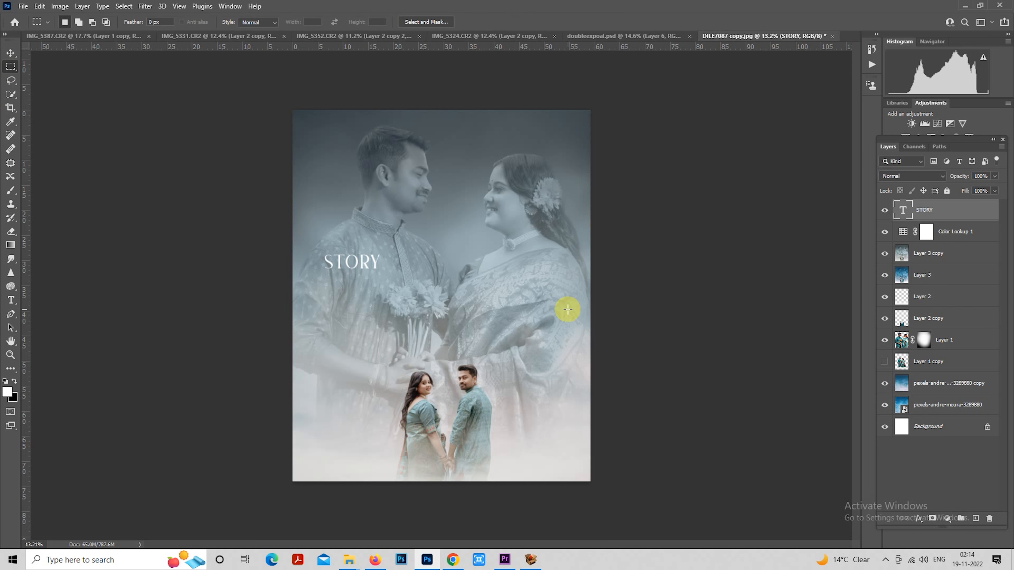
# Free-transform the STORY text to about 419% and place it across the small couple at the poster's lower edge
pyautogui.rightClick(344, 242)
pyautogui.click(405, 337)
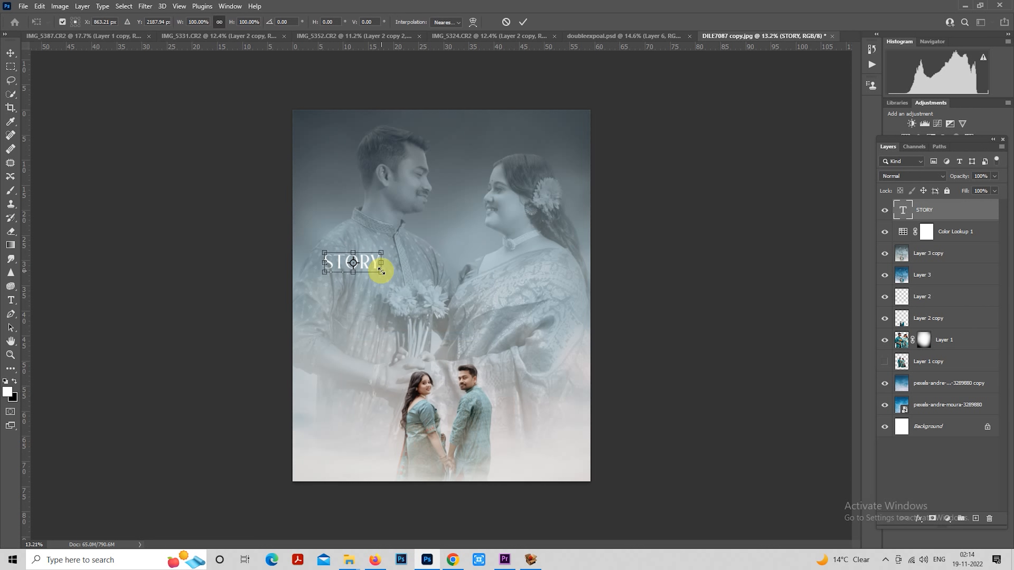
pyautogui.moveTo(382, 272); pyautogui.dragTo(479, 436)
pyautogui.moveTo(540, 468); pyautogui.dragTo(563, 479)
pyautogui.moveTo(530, 434); pyautogui.dragTo(531, 433)
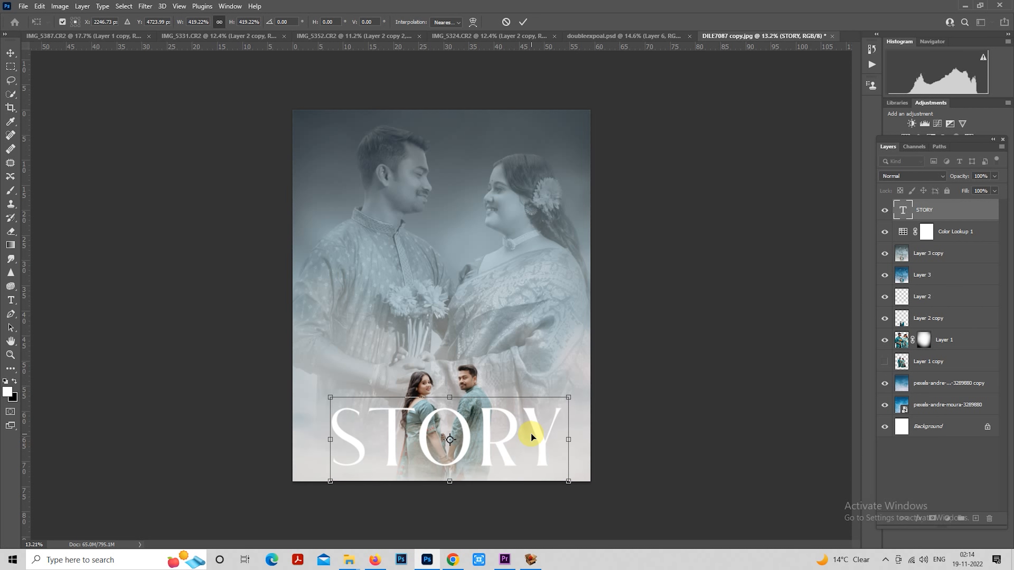
pyautogui.press('Return')
pyautogui.press('m')
# Try the STORY title higher, across the middle of the poster, and undo the move
pyautogui.scroll(1, 530, 436)
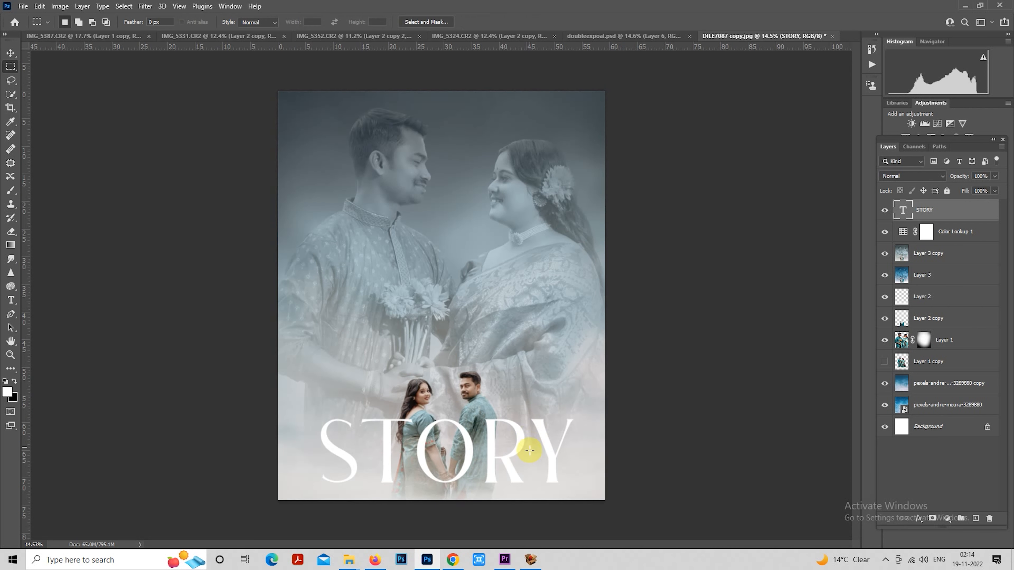
pyautogui.moveTo(529, 450); pyautogui.dragTo(524, 317)
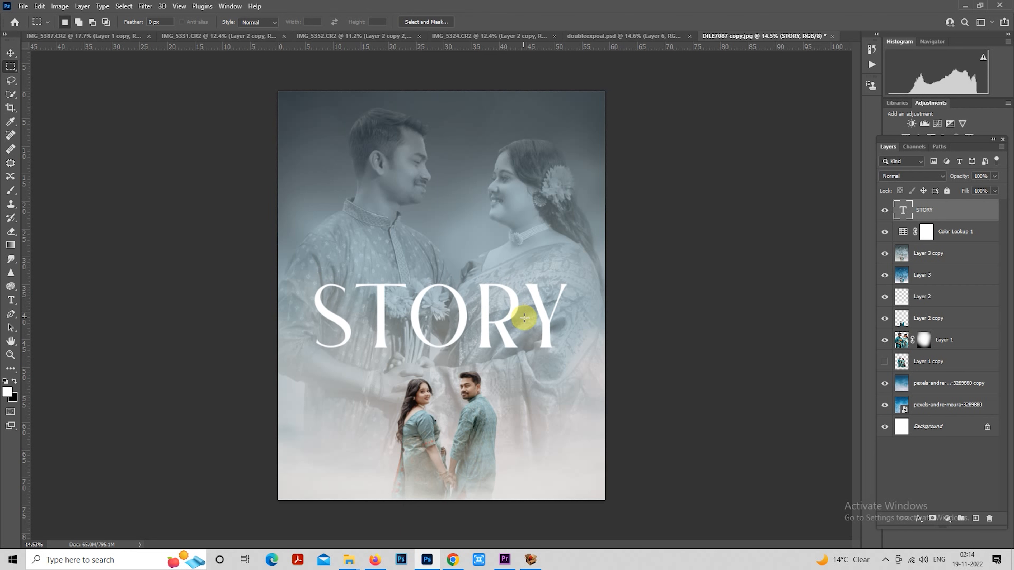
pyautogui.hotkey('ctrl', 'z')
# Rasterize the STORY text layer
pyautogui.scroll(4, 520, 422)
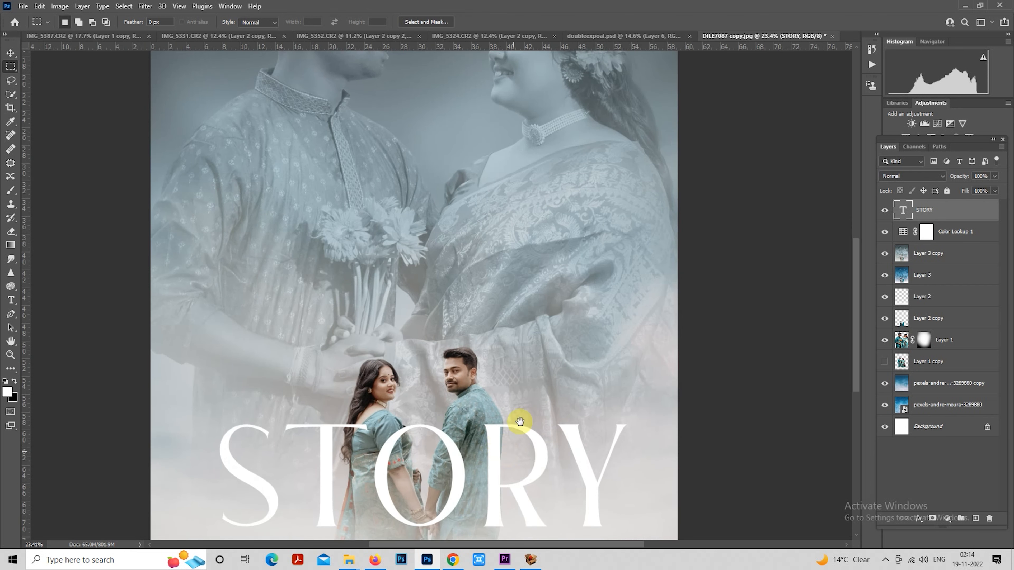
pyautogui.scroll(-3, 519, 421)
pyautogui.scroll(-2, 499, 339)
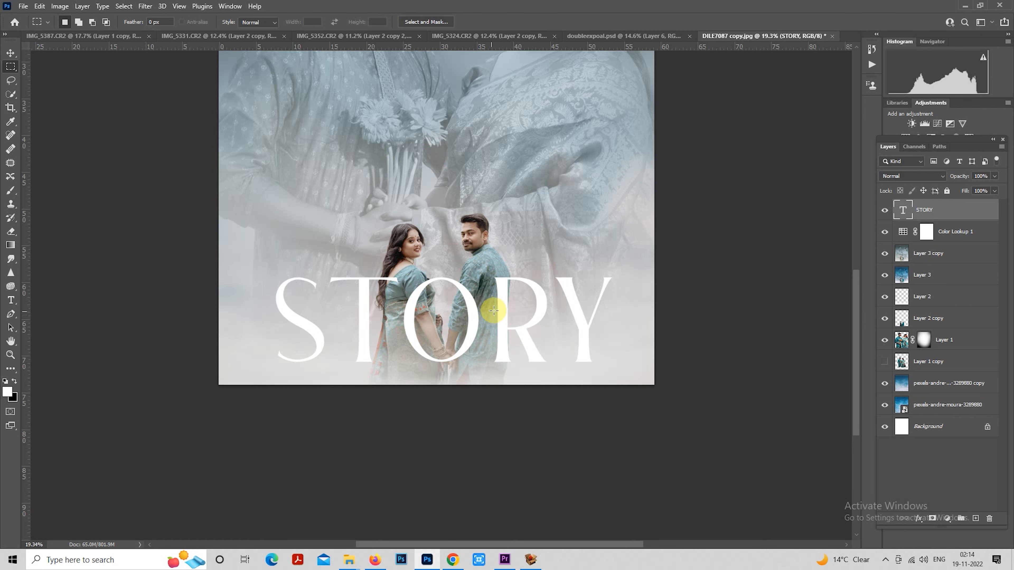
pyautogui.moveTo(495, 290); pyautogui.dragTo(504, 342)
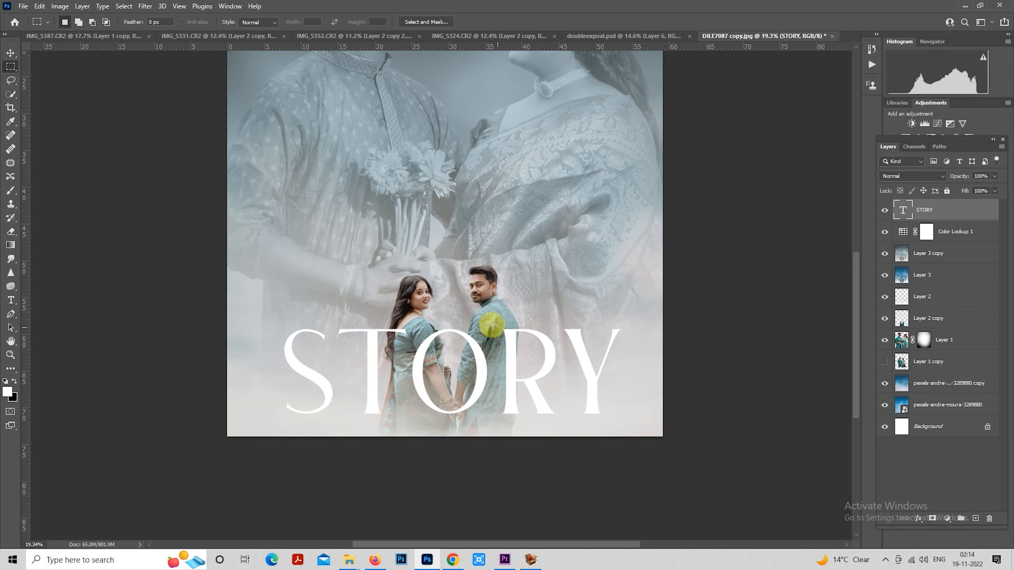
pyautogui.rightClick(918, 210)
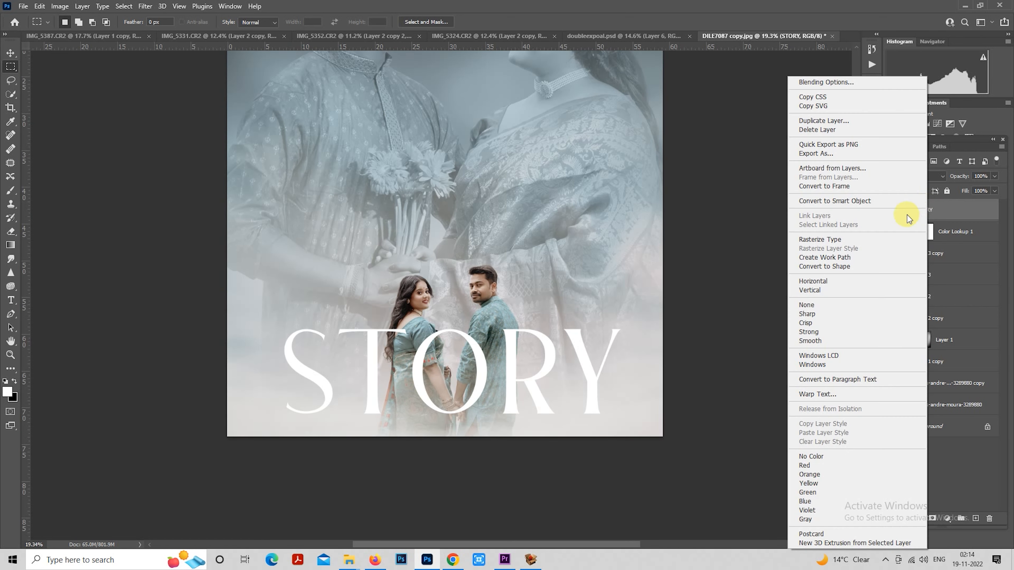
pyautogui.click(829, 242)
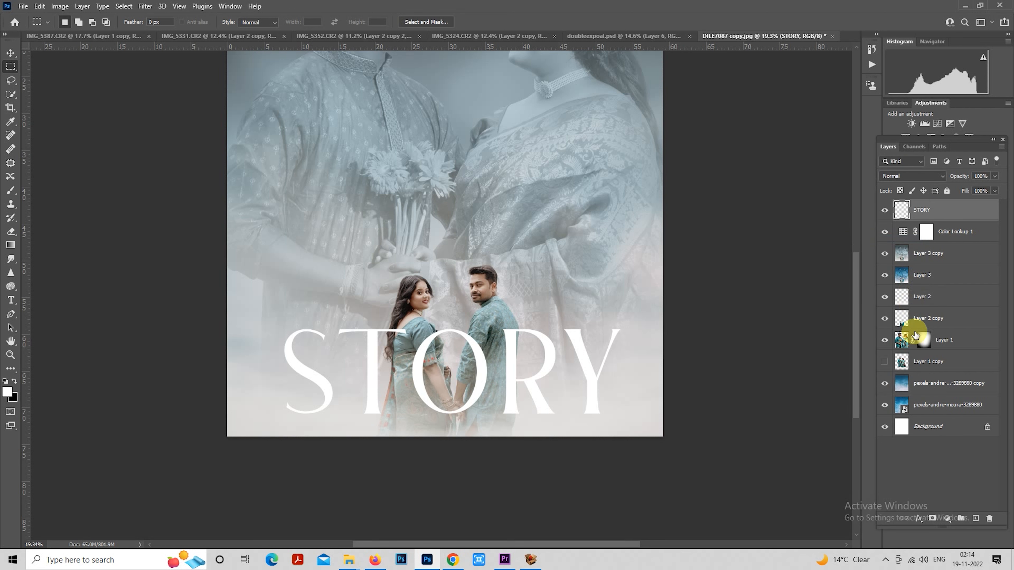
# Load the small couple's outline from Layer 2 copy as a selection, delete that area from the STORY layer, and deselect
pyautogui.click(902, 322)
pyautogui.keyDown('ctrl'); pyautogui.click(902, 322); pyautogui.keyUp('ctrl')
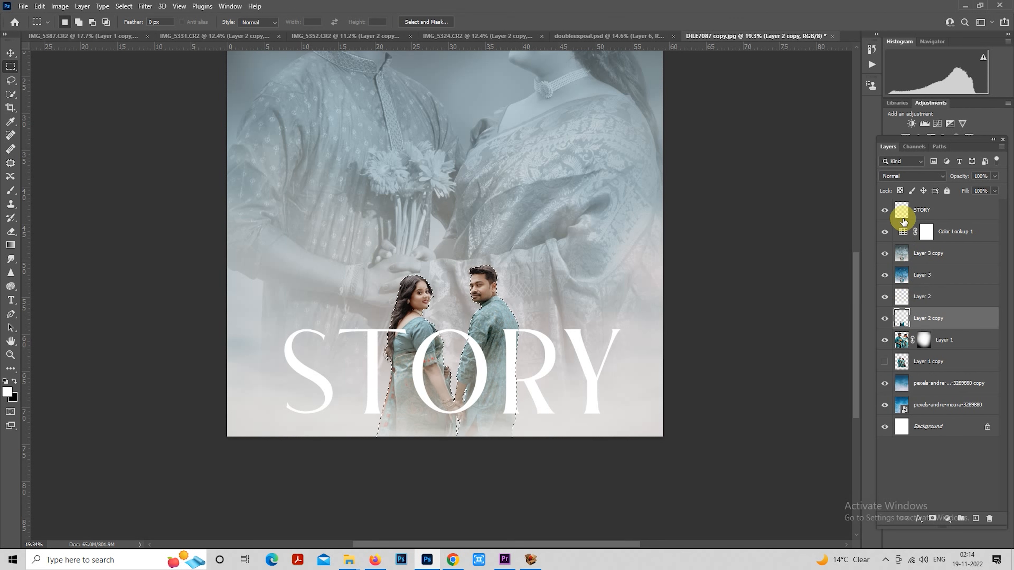
pyautogui.click(905, 212)
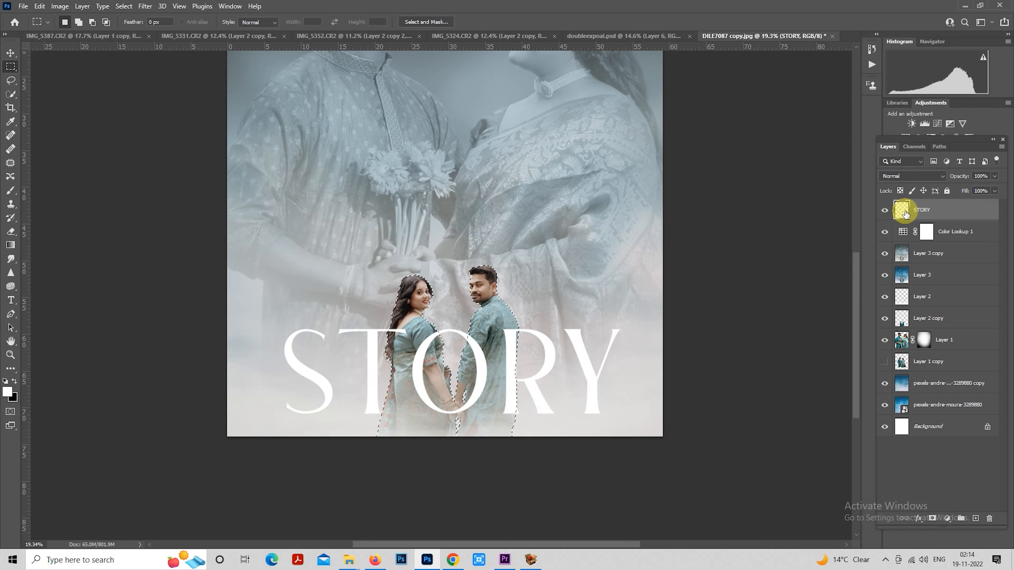
pyautogui.press('Delete')
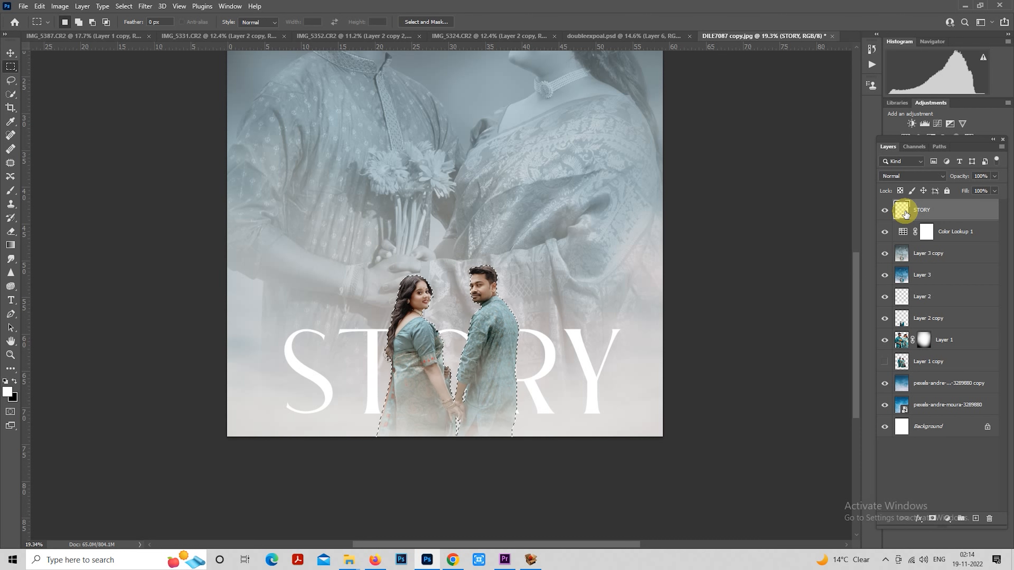
pyautogui.hotkey('ctrl', 'd')
pyautogui.scroll(3, 543, 373)
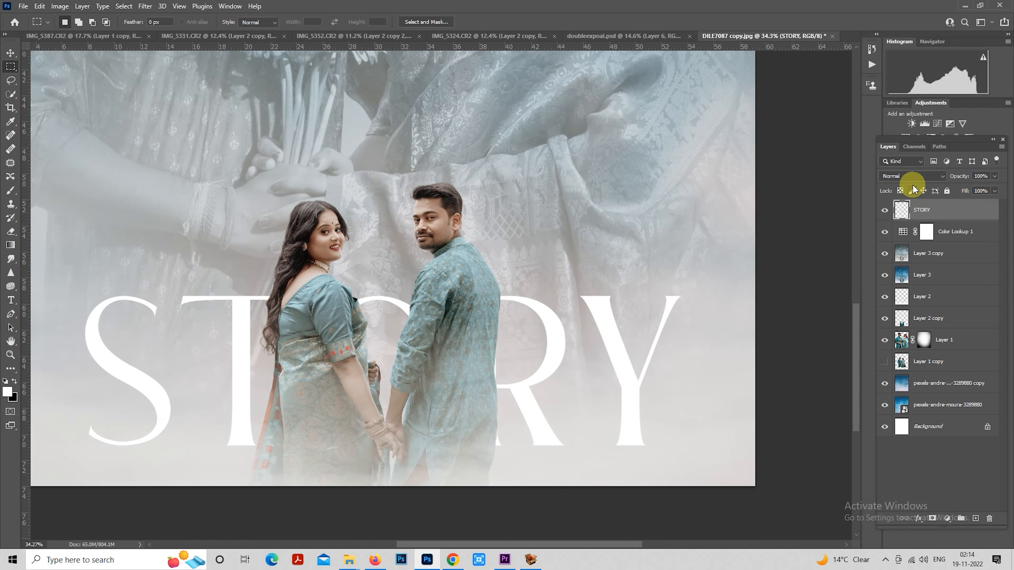
# Try the Overlay blending mode on the rasterized STORY layer and check it on the whole poster
pyautogui.click(912, 177)
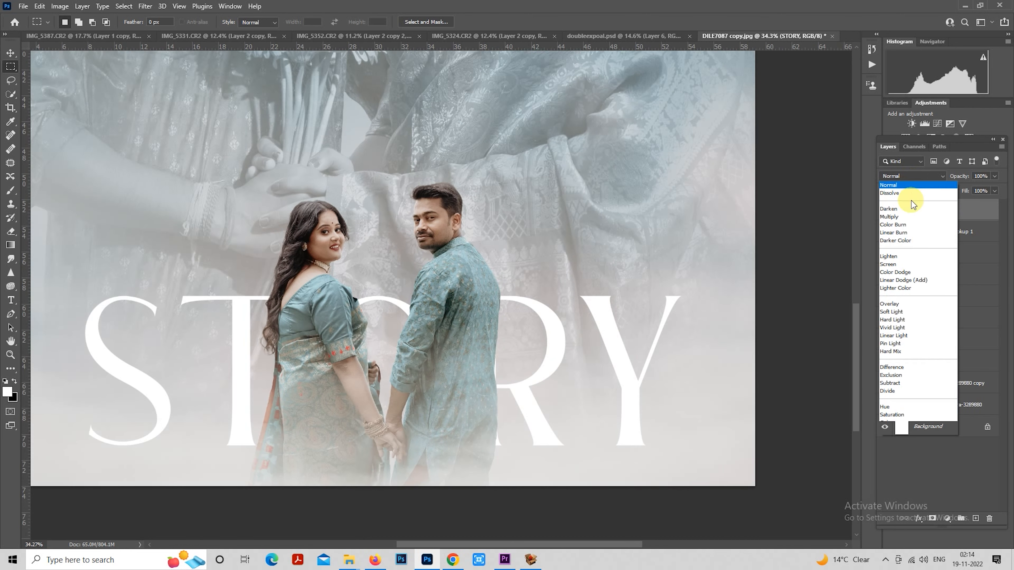
pyautogui.click(907, 304)
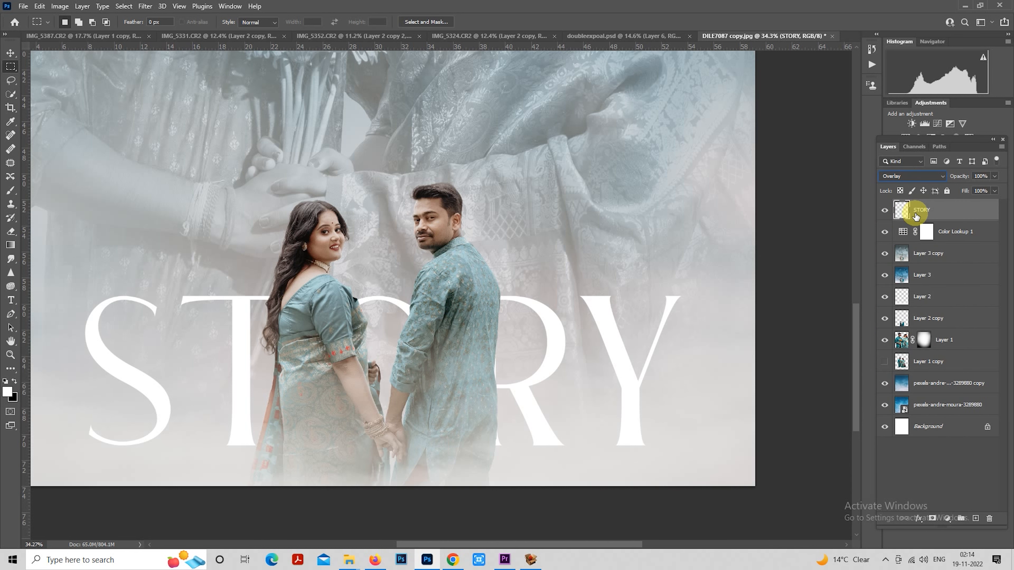
pyautogui.scroll(-3, 557, 312)
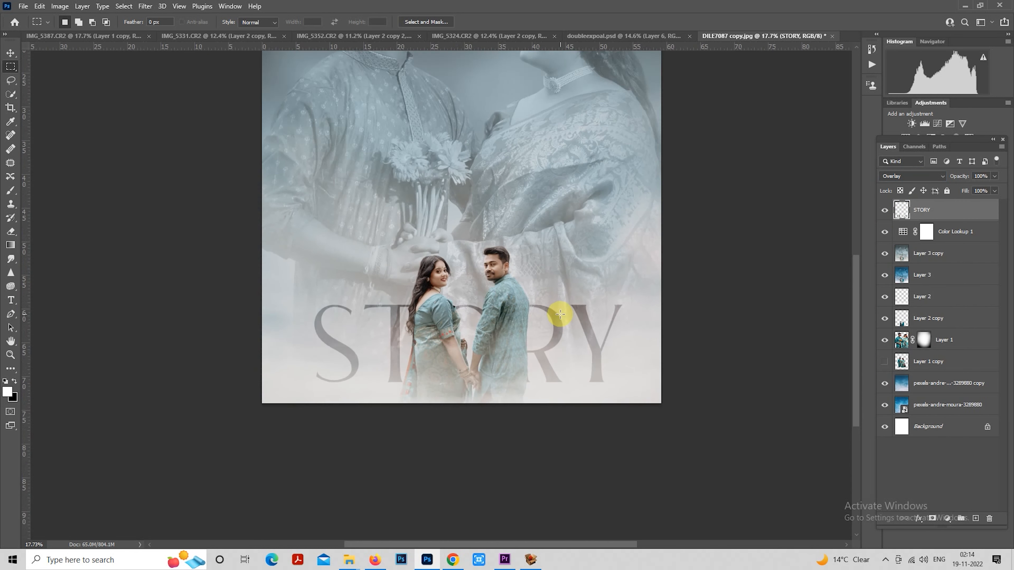
pyautogui.scroll(-1, 559, 315)
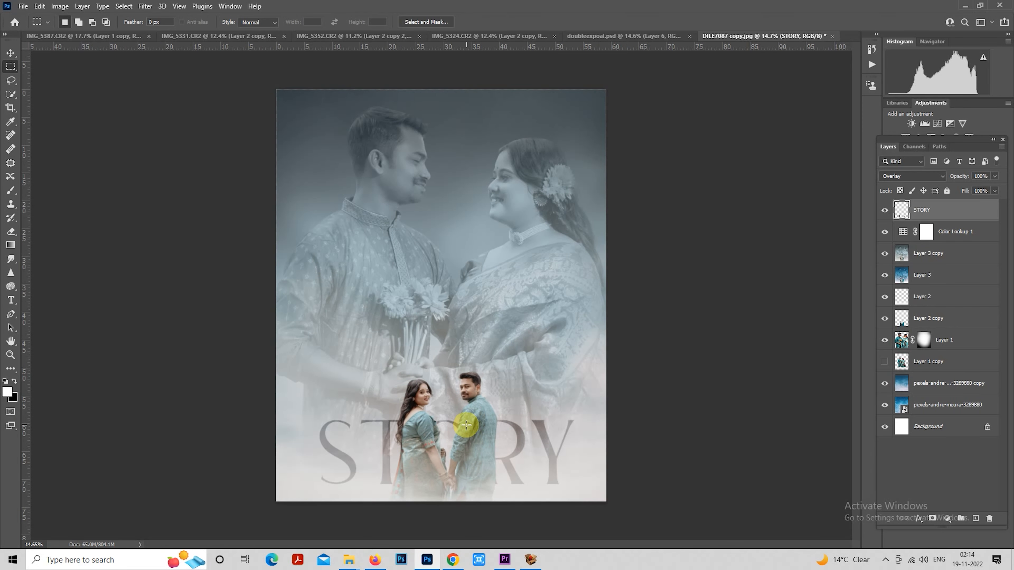
# Undo the Overlay blending, the couple cut-out and the rasterizing so that STORY is an editable text layer again
pyautogui.hotkey('ctrl', 'z')
pyautogui.hotkey('ctrl', 'z')
pyautogui.hotkey('ctrl', 'z')
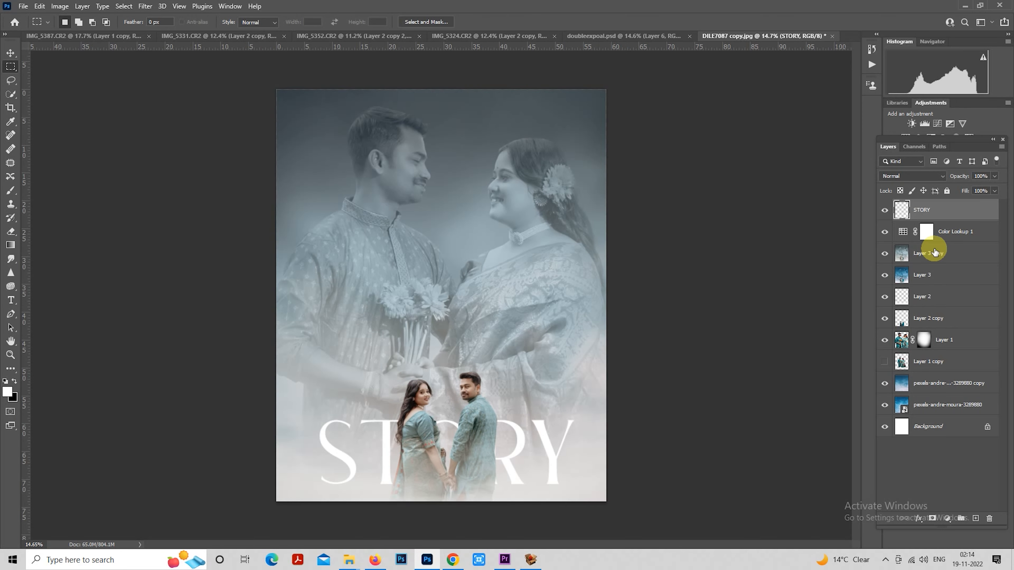
pyautogui.hotkey('ctrl', 'd')
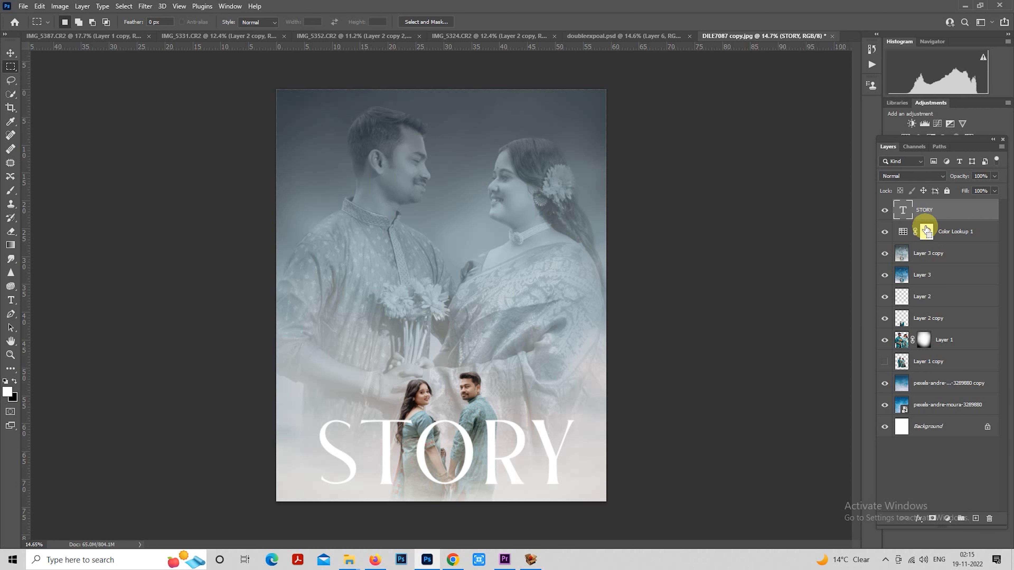
# Set the STORY text's font size to 785 pt and its tracking to 555
pyautogui.doubleClick(902, 211)
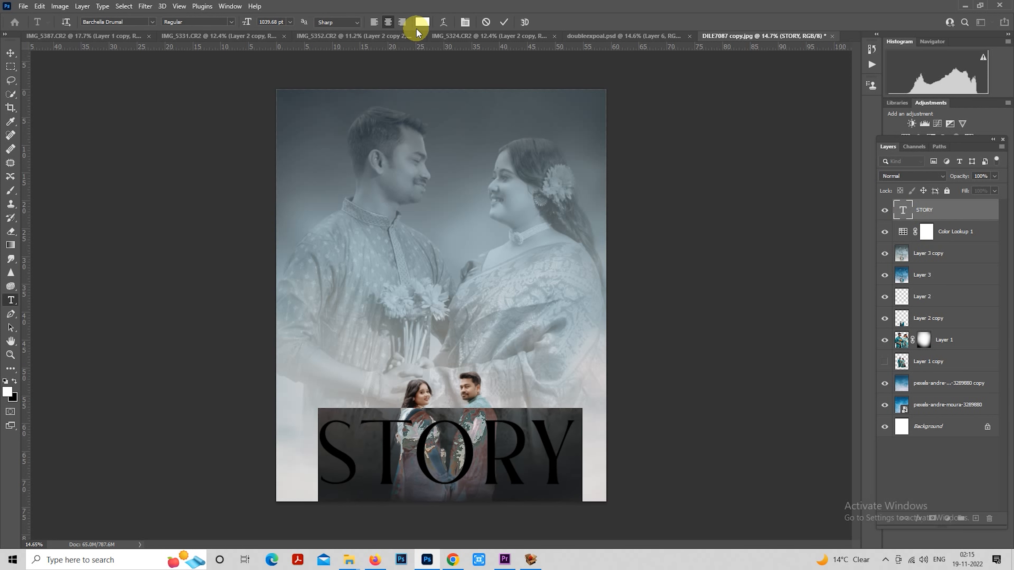
pyautogui.click(465, 22)
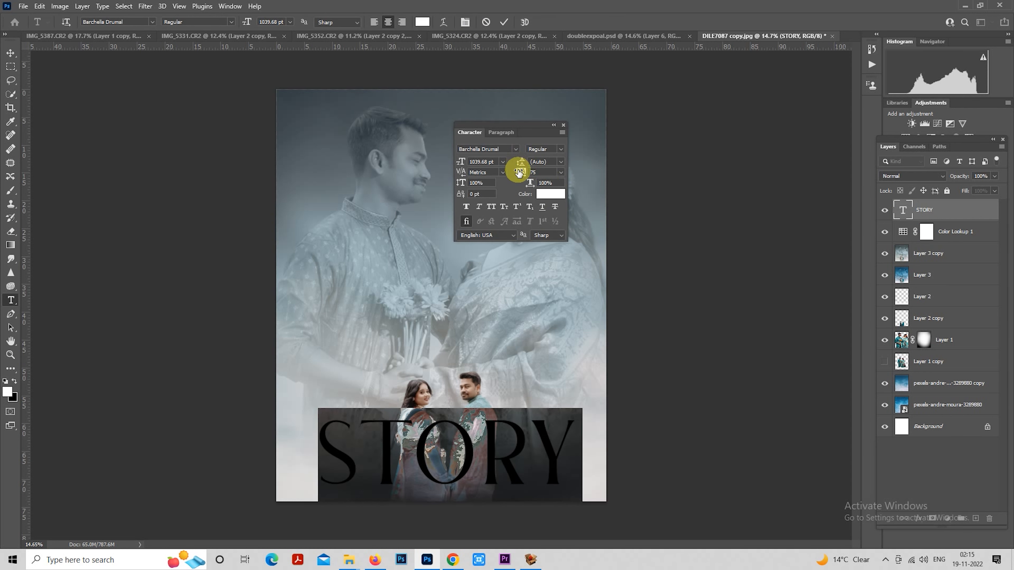
pyautogui.moveTo(521, 172); pyautogui.dragTo(526, 175)
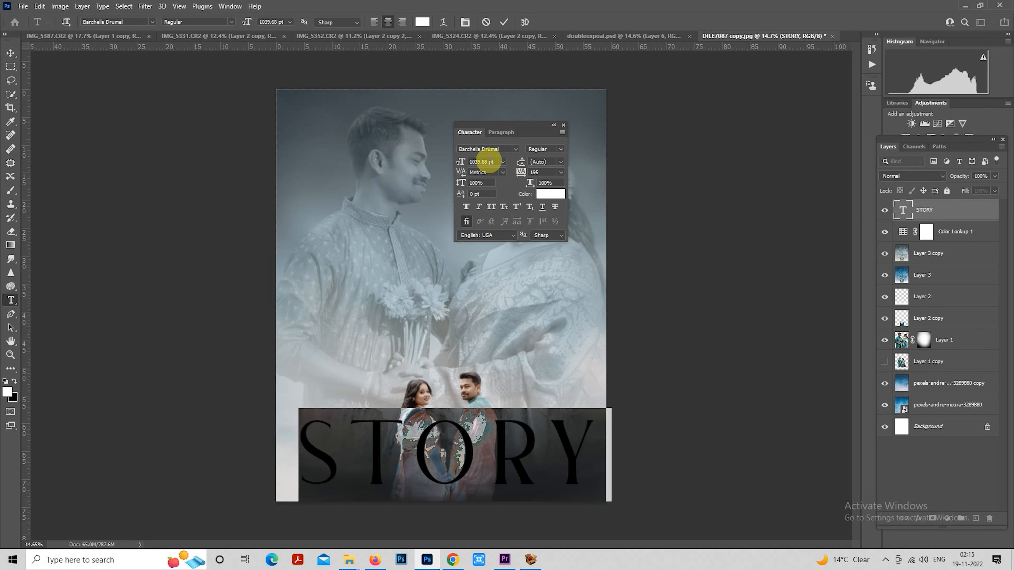
pyautogui.moveTo(460, 161); pyautogui.dragTo(426, 163)
pyautogui.moveTo(521, 171); pyautogui.dragTo(528, 175)
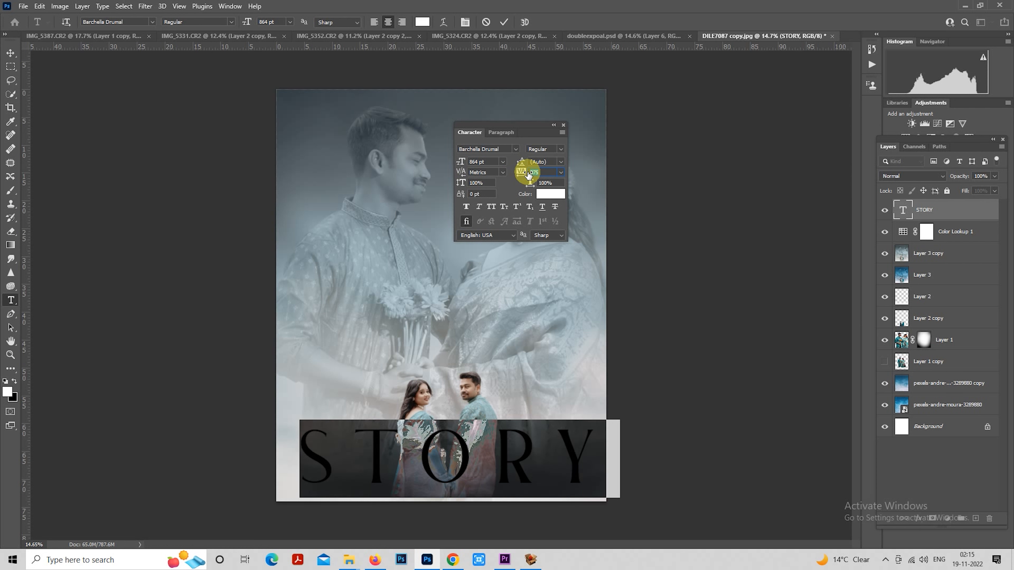
pyautogui.moveTo(460, 161); pyautogui.dragTo(416, 162)
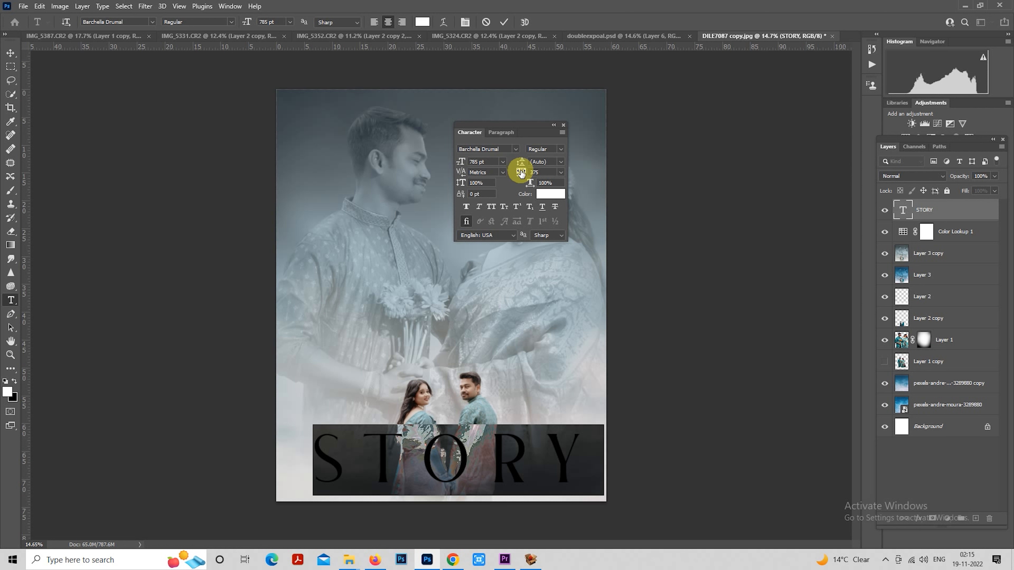
pyautogui.moveTo(521, 171); pyautogui.dragTo(526, 171)
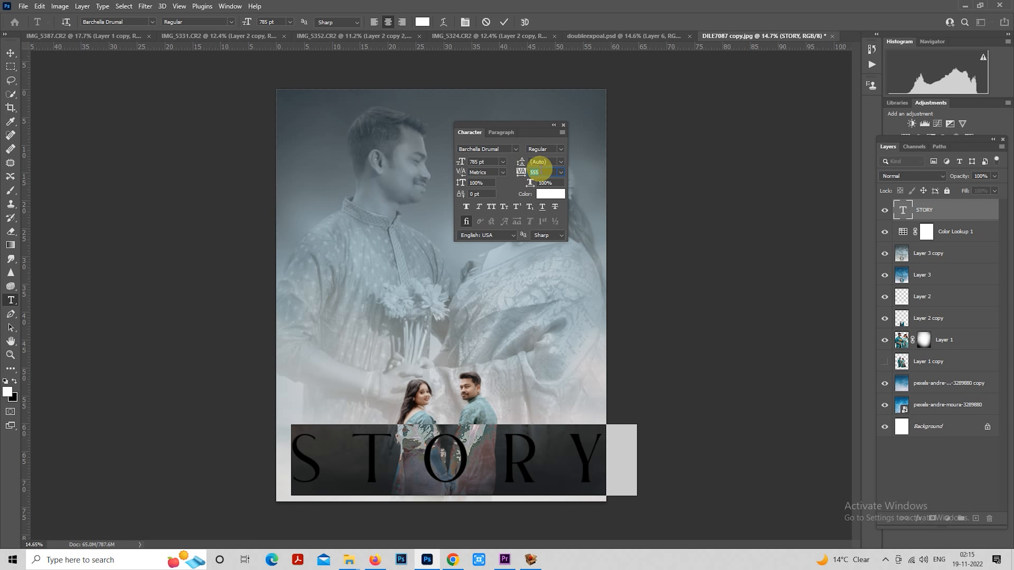
# Center the widely spaced STORY title across the poster's lower edge and nudge it slightly upward
pyautogui.click(11, 67)
pyautogui.rightClick(426, 374)
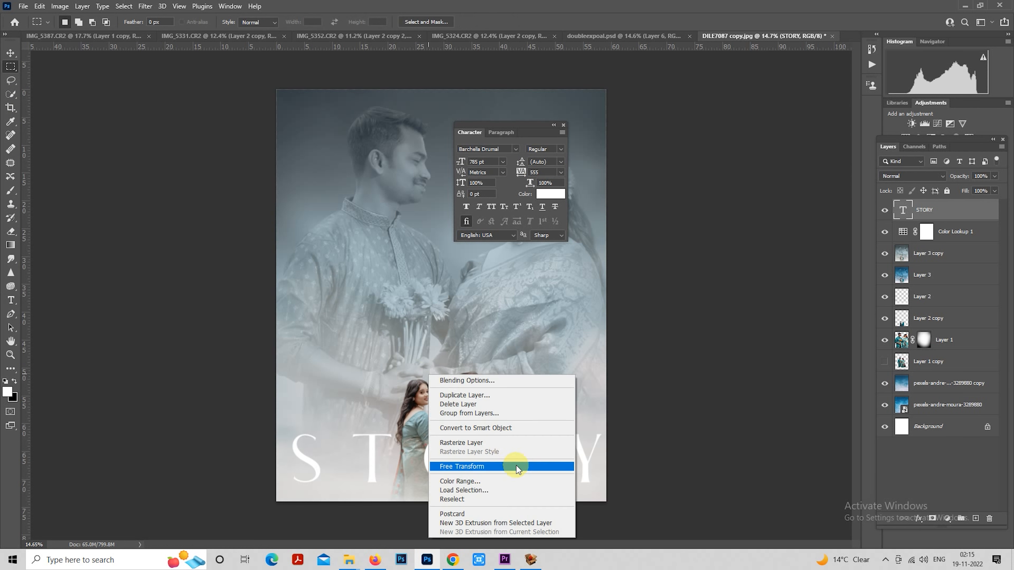
pyautogui.click(515, 468)
pyautogui.moveTo(509, 455); pyautogui.dragTo(502, 460)
pyautogui.press('Return')
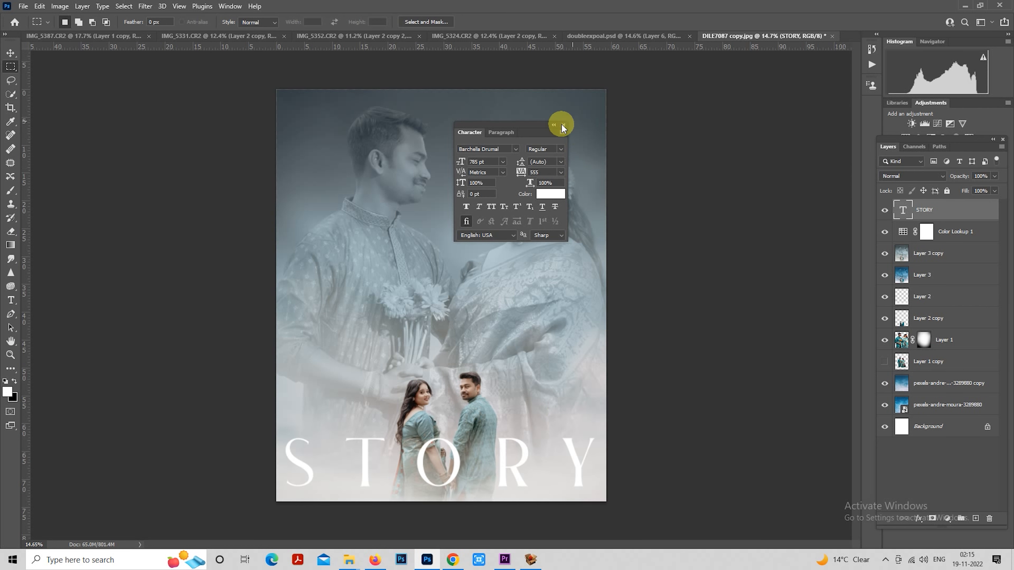
pyautogui.click(563, 125)
pyautogui.scroll(3, 496, 421)
pyautogui.moveTo(512, 429); pyautogui.dragTo(532, 314)
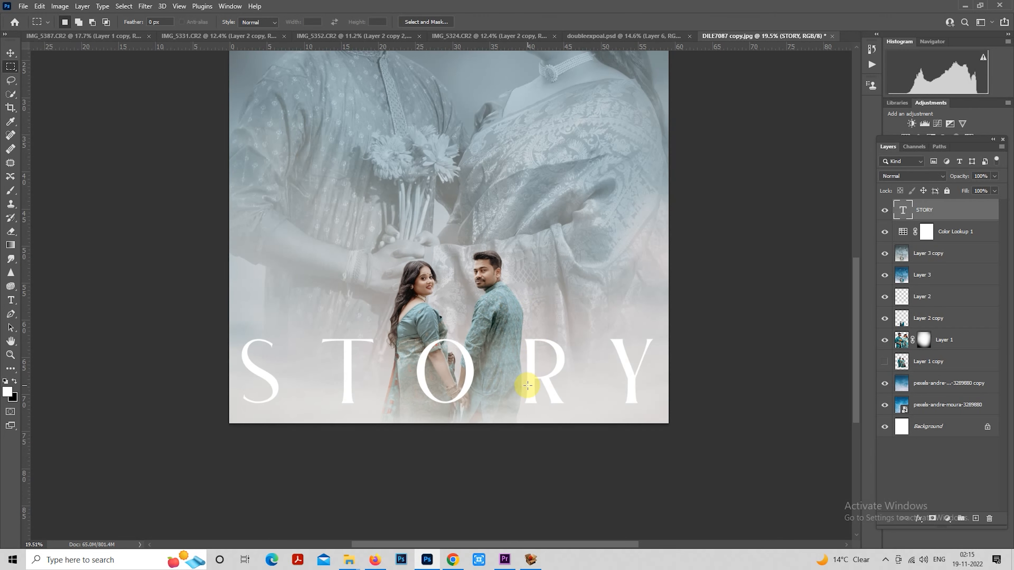
pyautogui.moveTo(527, 385)
pyautogui.mouseDown()
pyautogui.moveTo(533, 374)
pyautogui.moveTo(521, 375)
pyautogui.mouseUp()
# Try the Overlay blending mode with the text color #000000 on the STORY layer and check it on the whole poster
pyautogui.click(918, 176)
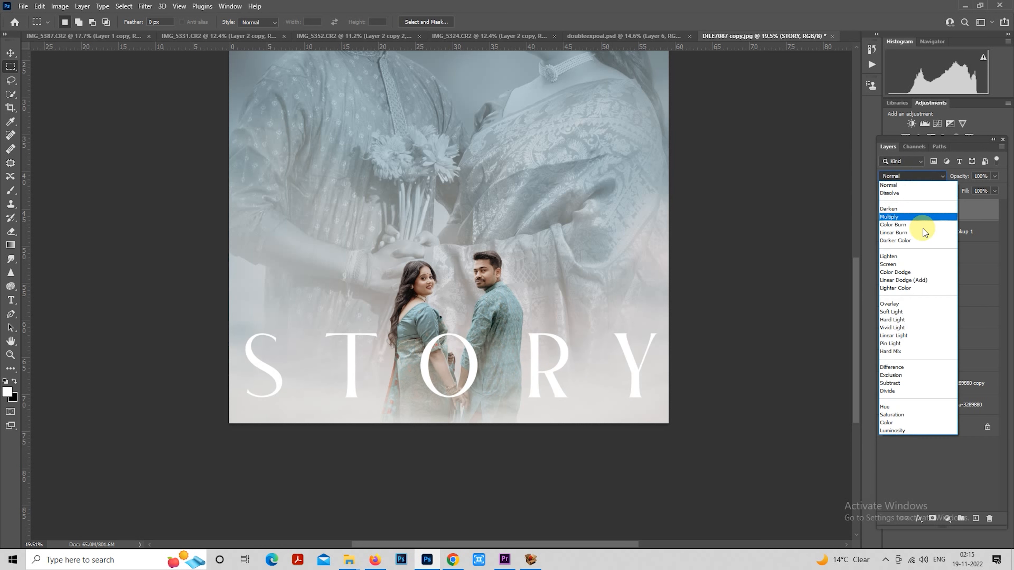
pyautogui.click(909, 303)
pyautogui.doubleClick(903, 209)
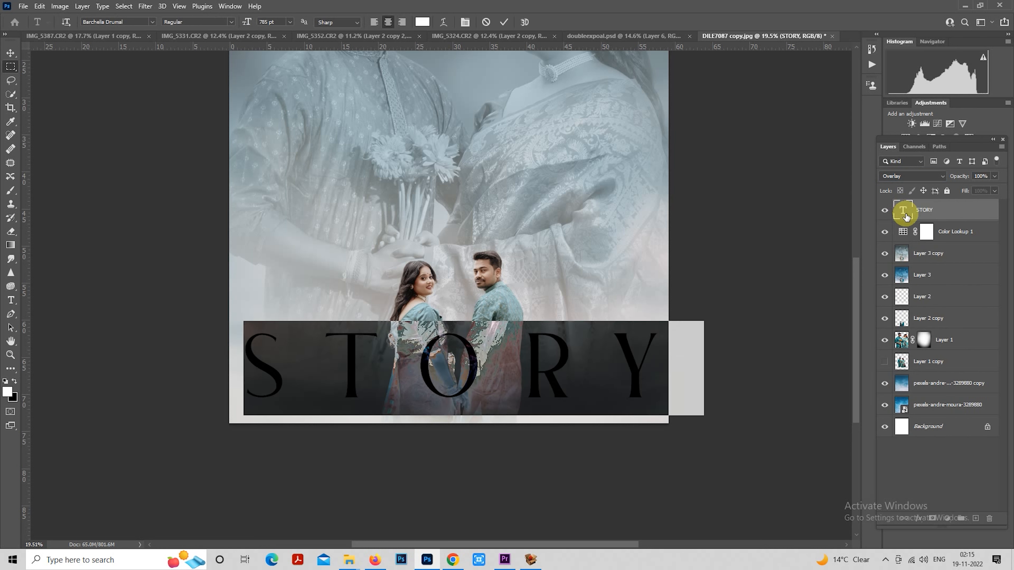
pyautogui.click(419, 22)
pyautogui.write('000000')
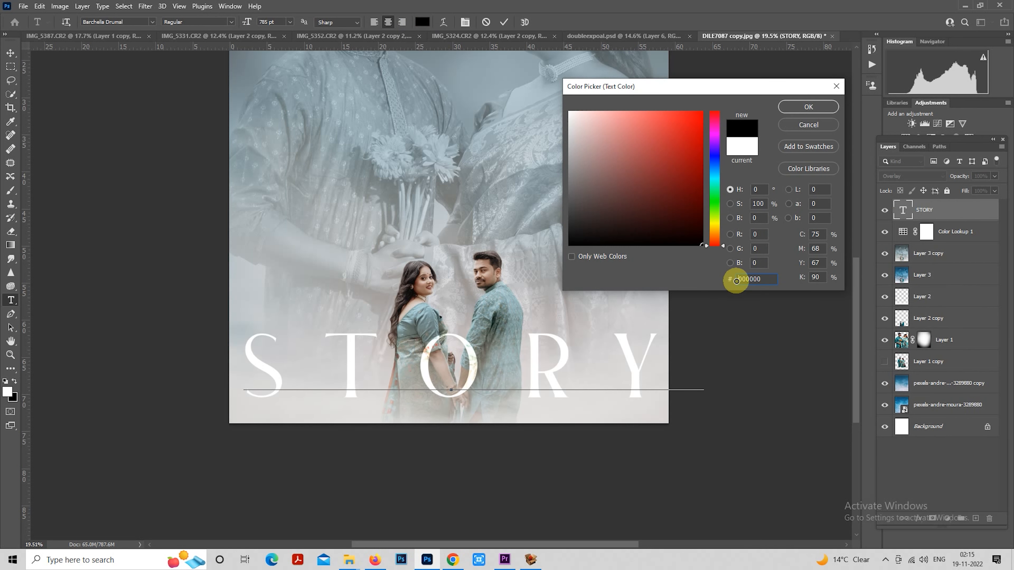
pyautogui.click(803, 109)
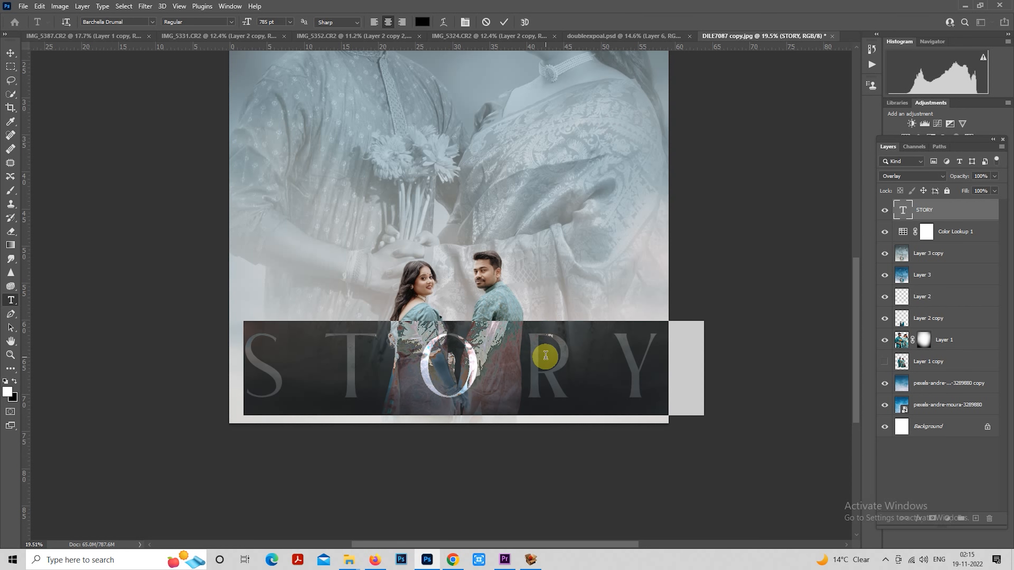
pyautogui.click(11, 67)
pyautogui.scroll(-3, 446, 337)
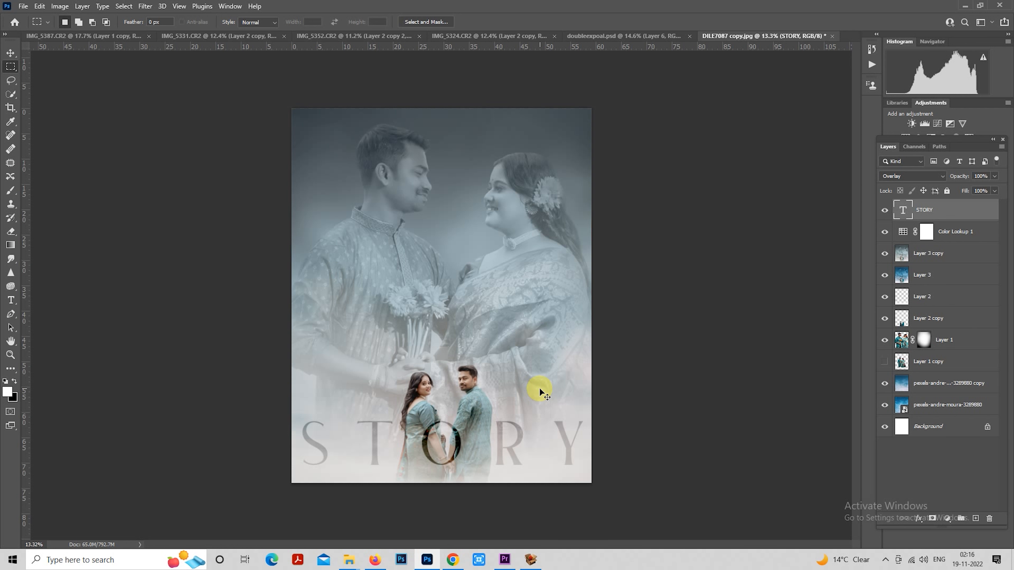
# Fill the STORY title with white again and set its layer back to the Normal blending mode
pyautogui.hotkey('alt', 'BackSpace')
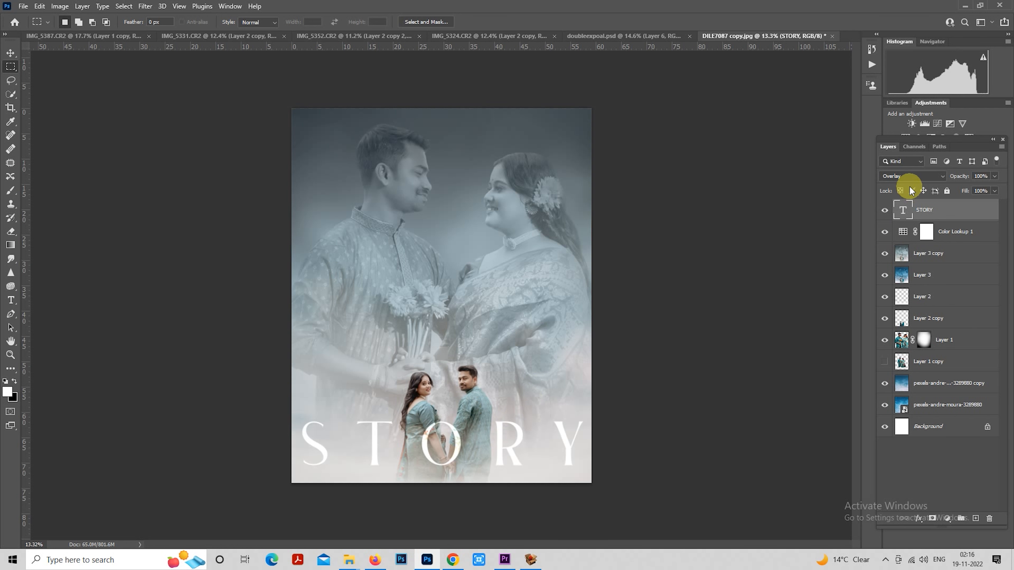
pyautogui.click(908, 176)
pyautogui.click(902, 185)
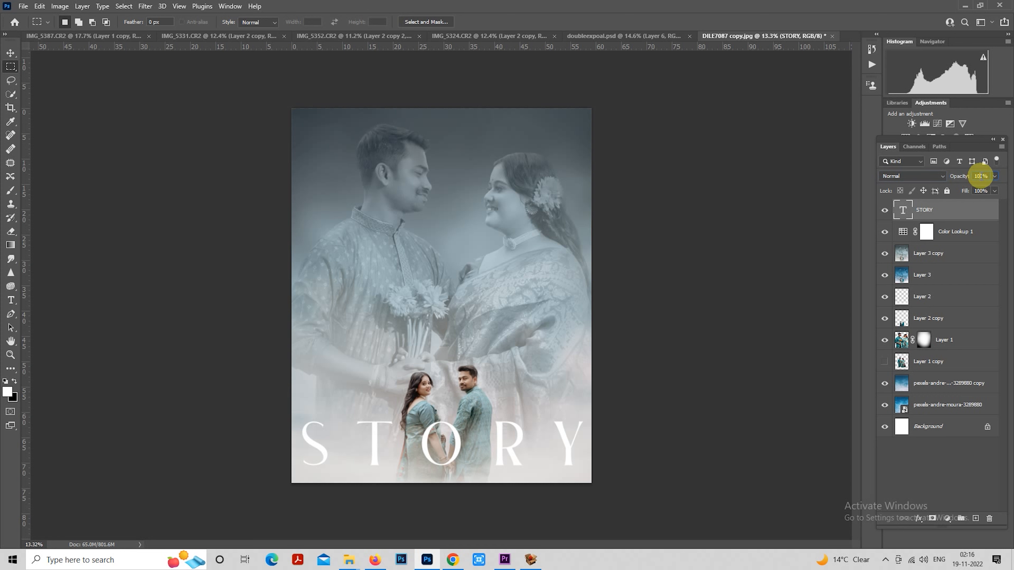
# Try 50% opacity on the STORY layer, check the title up close, and return the opacity to 100%
pyautogui.click(982, 176)
pyautogui.write('50')
pyautogui.press('Return')
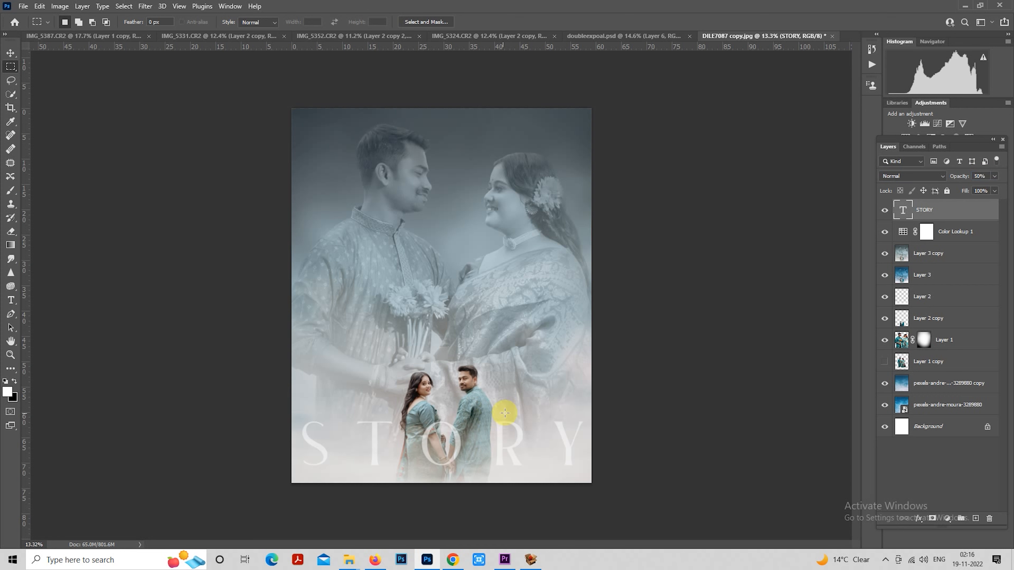
pyautogui.scroll(4, 506, 414)
pyautogui.scroll(-5, 506, 414)
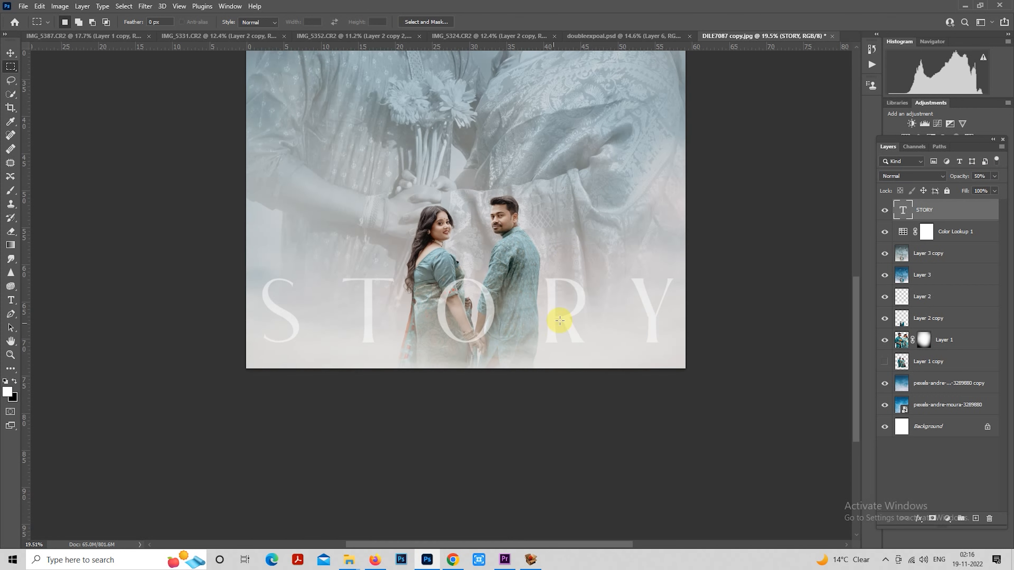
pyautogui.moveTo(965, 178); pyautogui.dragTo(1007, 170)
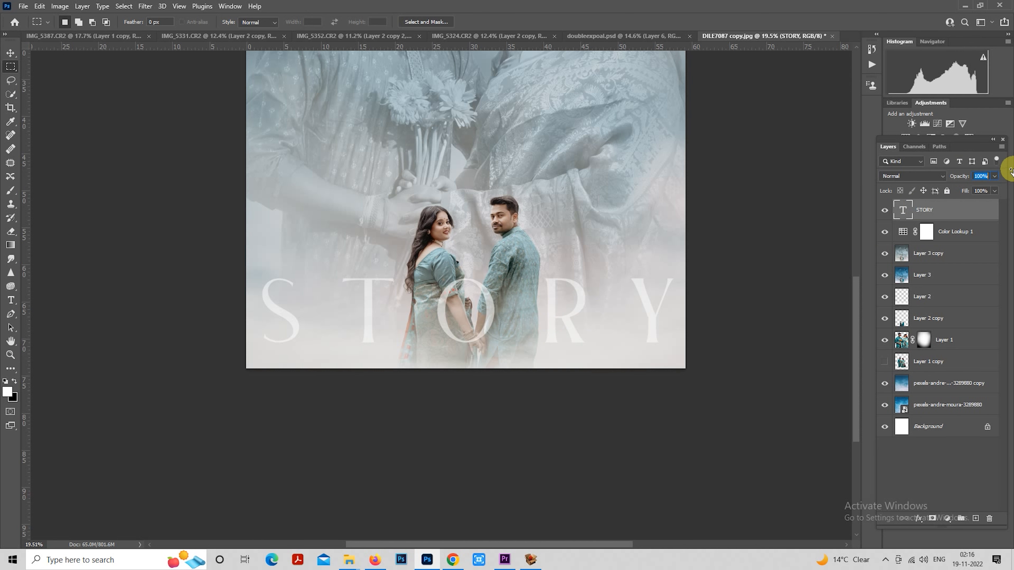
# Scale the STORY title down to about 88.55% and nudge it slightly into place over the couple
pyautogui.scroll(5, 487, 347)
pyautogui.scroll(-2, 507, 360)
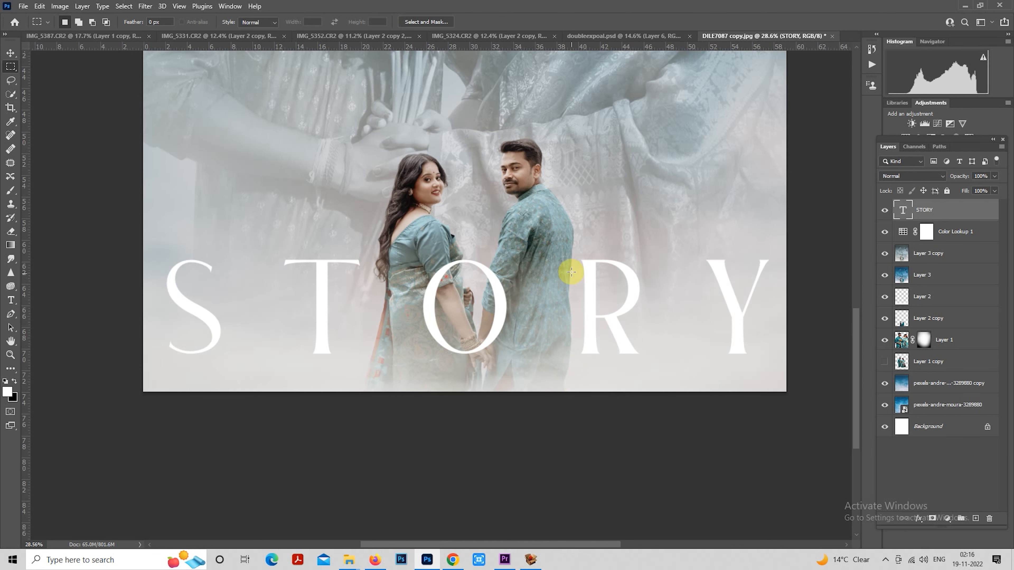
pyautogui.rightClick(559, 255)
pyautogui.click(617, 361)
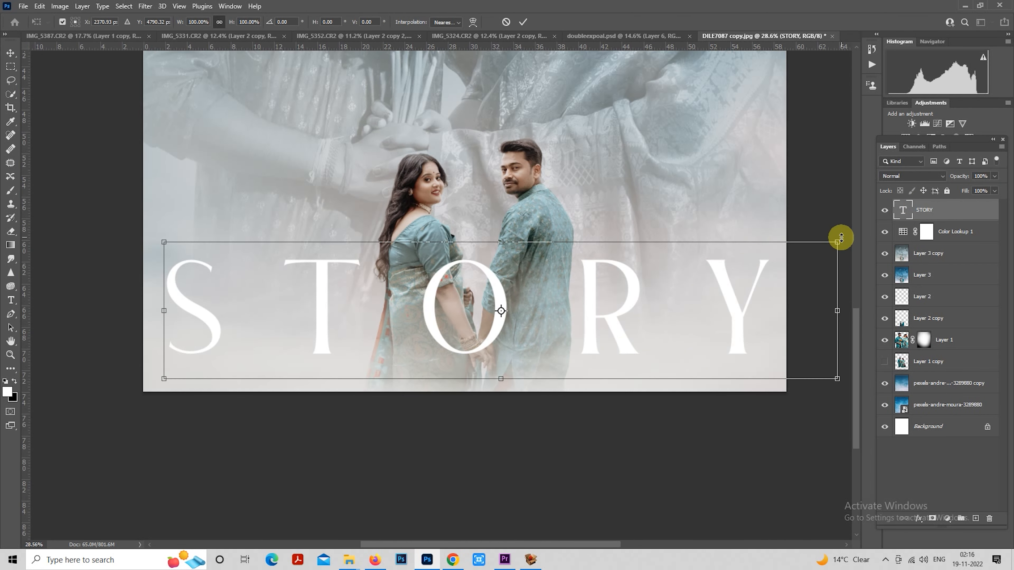
pyautogui.moveTo(838, 240); pyautogui.dragTo(797, 247)
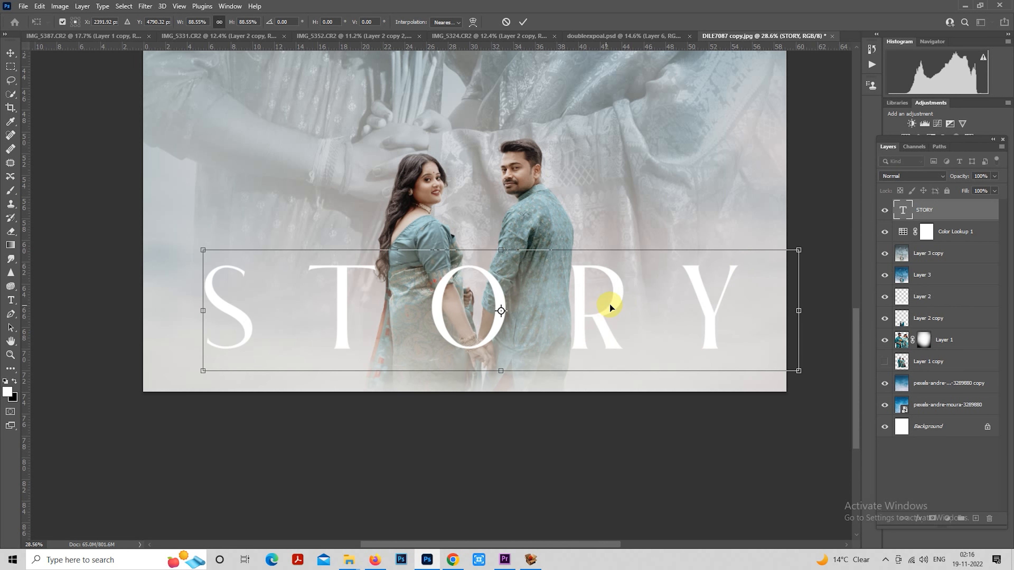
pyautogui.moveTo(610, 304); pyautogui.dragTo(610, 305)
pyautogui.press('Return')
pyautogui.press('m')
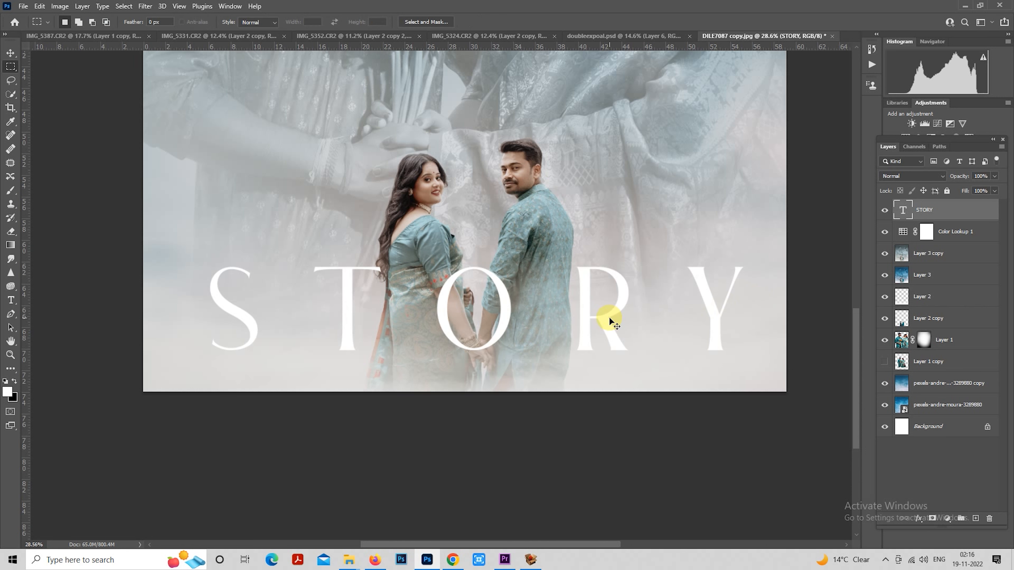
# Enlarge the STORY title to about 110.80% and reposition it centered across the poster's lower part
pyautogui.scroll(-2, 608, 320)
pyautogui.rightClick(561, 286)
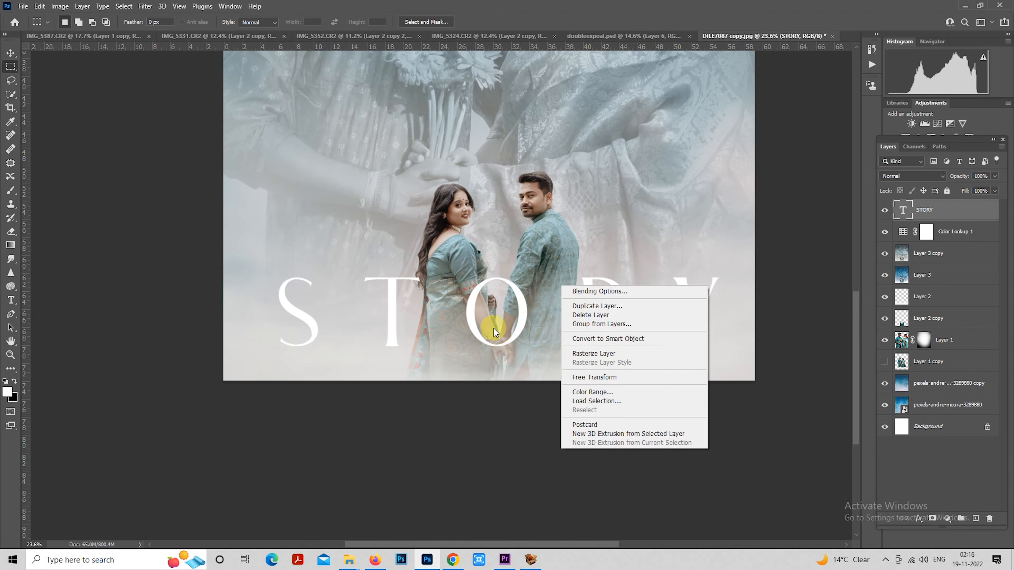
pyautogui.click(516, 332)
pyautogui.scroll(-1, 524, 353)
pyautogui.rightClick(466, 295)
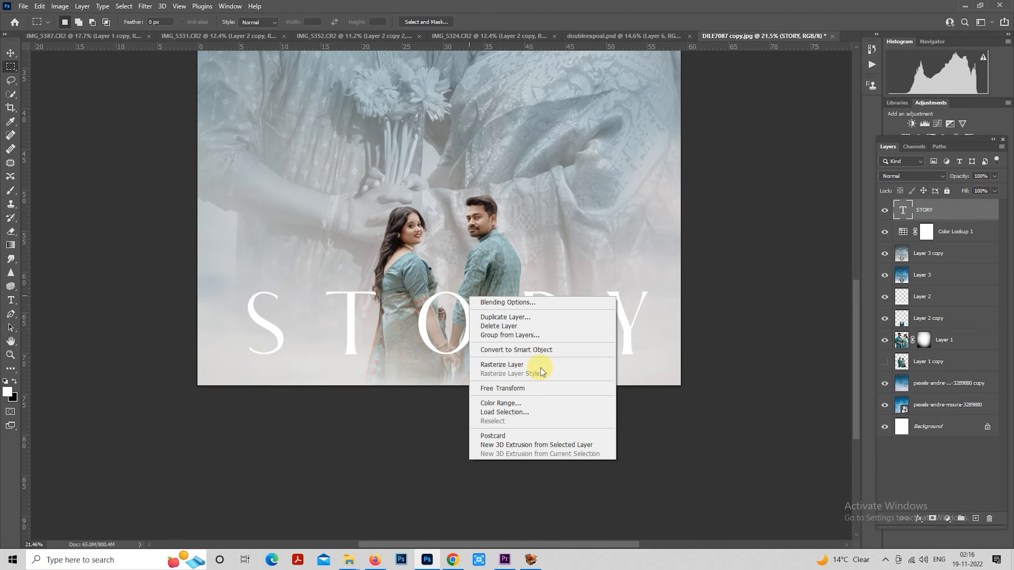
pyautogui.click(544, 389)
pyautogui.moveTo(691, 370); pyautogui.dragTo(674, 344)
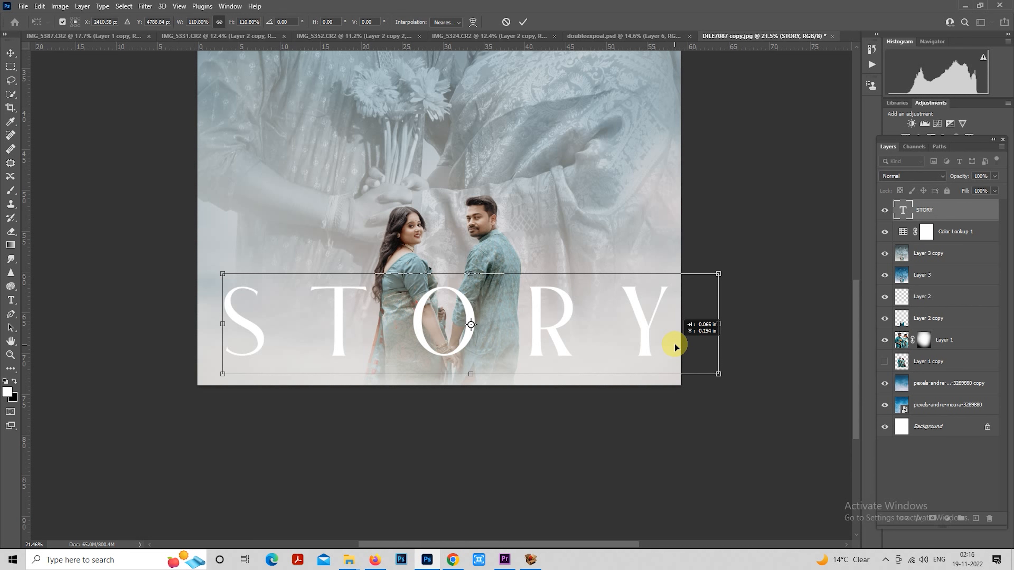
pyautogui.press('Return')
# Rasterize the STORY text layer
pyautogui.rightClick(933, 214)
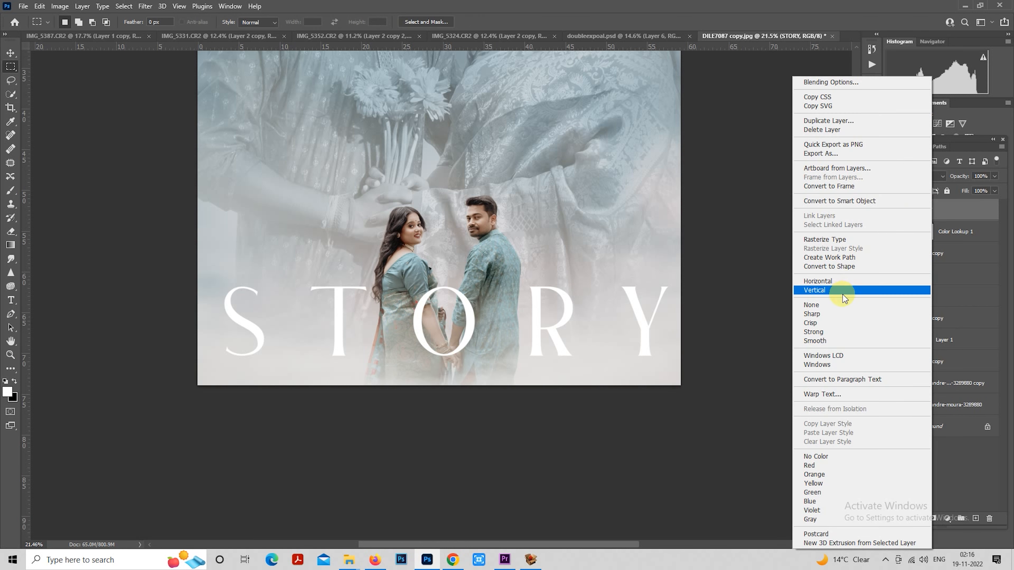
pyautogui.click(842, 239)
pyautogui.scroll(3, 459, 364)
pyautogui.scroll(8, 417, 372)
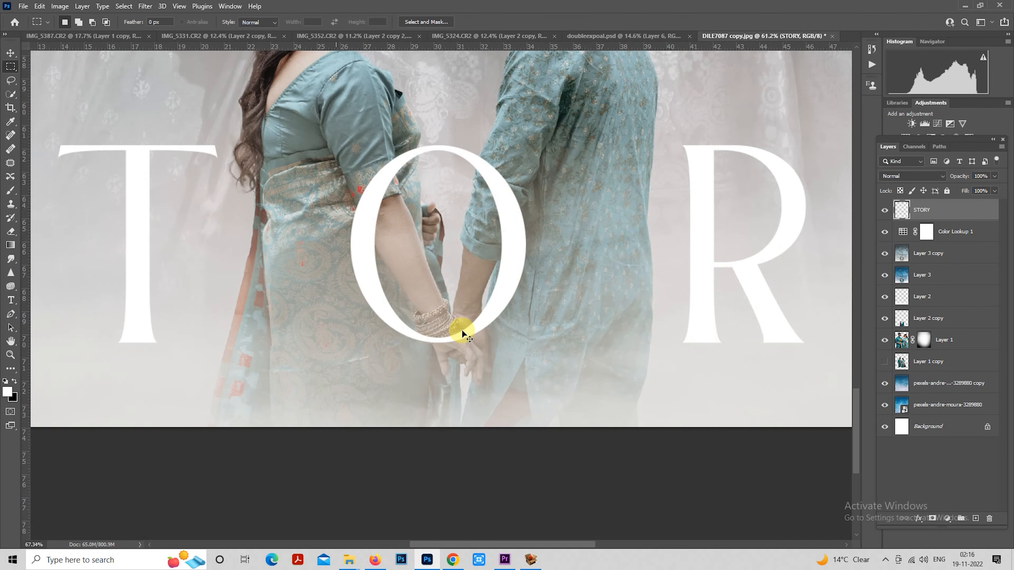
pyautogui.moveTo(532, 347); pyautogui.dragTo(590, 331)
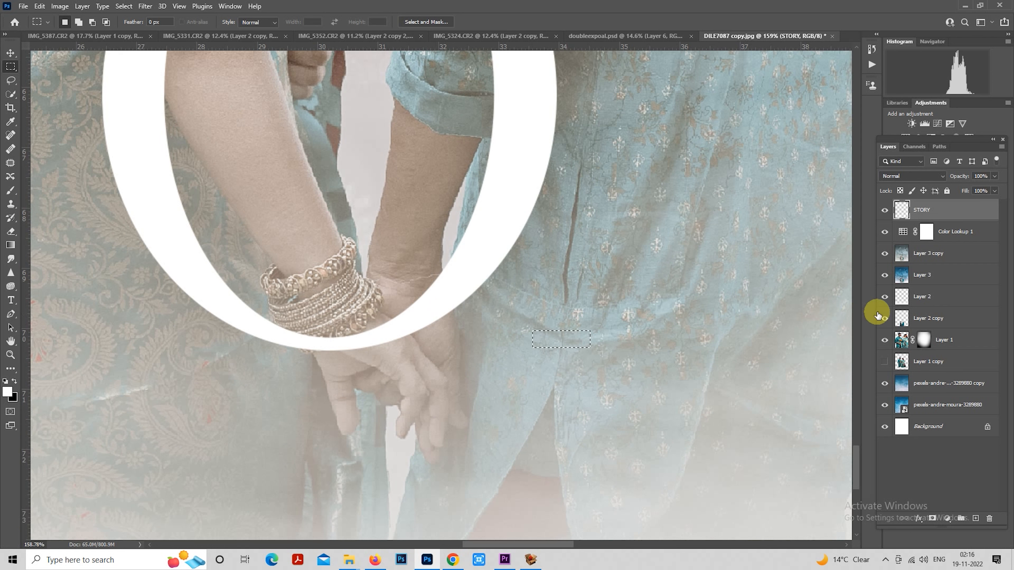
pyautogui.click(710, 319)
# Hide the STORY layer and make Layer 3 copy the active layer
pyautogui.hscroll(-2, 464, 322)
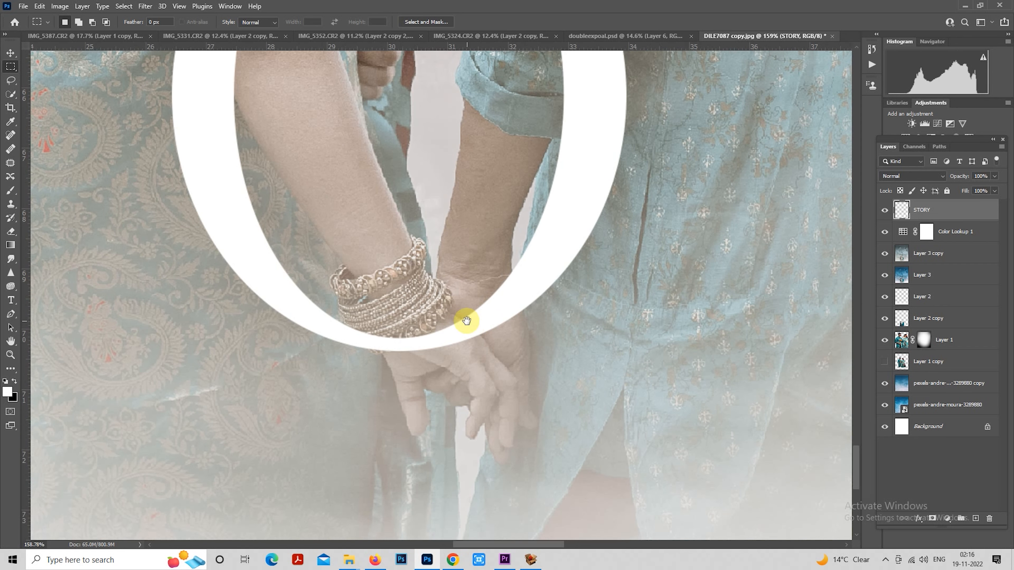
pyautogui.click(884, 209)
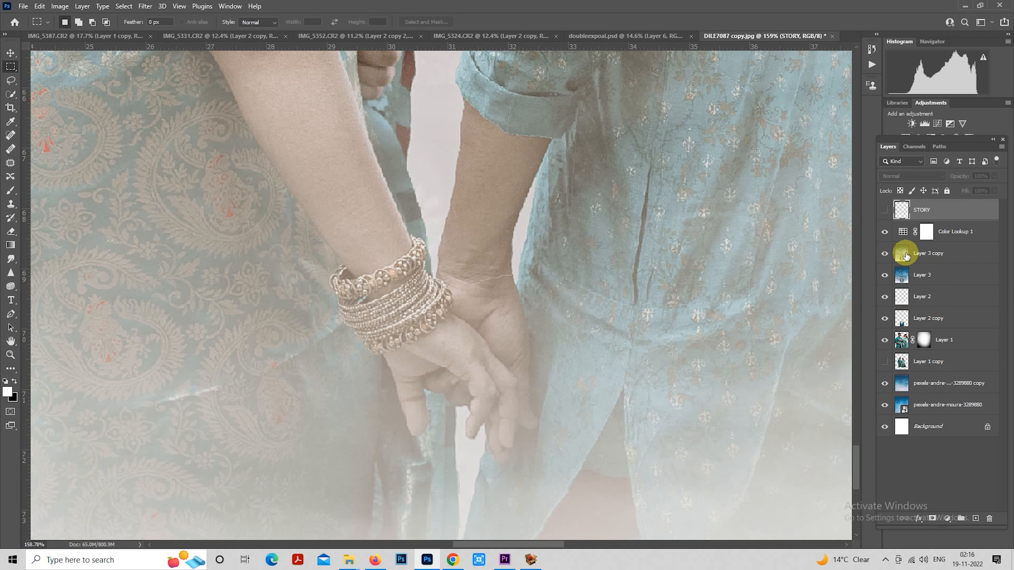
pyautogui.click(885, 254)
pyautogui.click(906, 254)
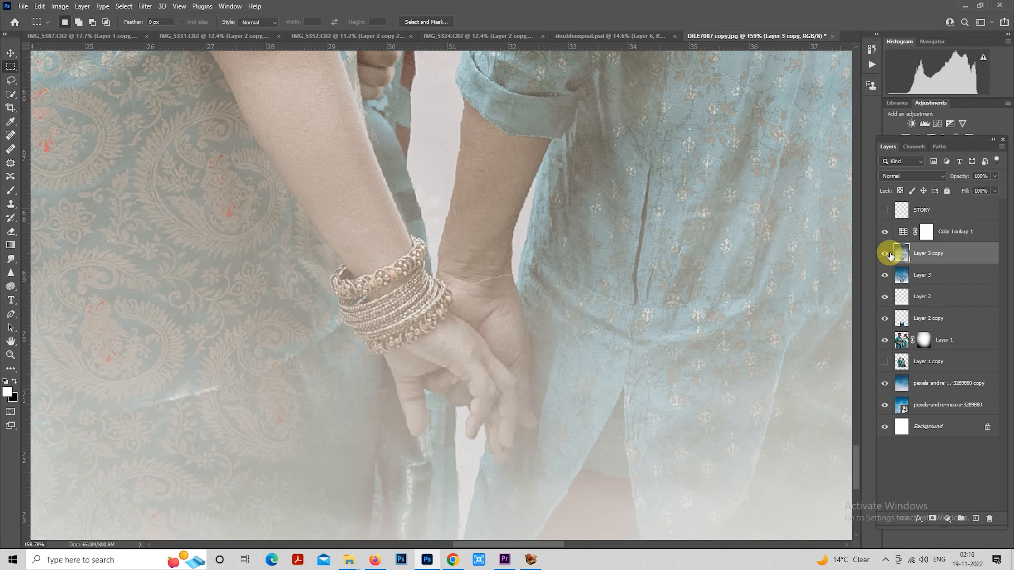
# Select the couple's forearms and joined hands on Layer 3 copy with an enlarged Quick Selection brush
pyautogui.click(11, 94)
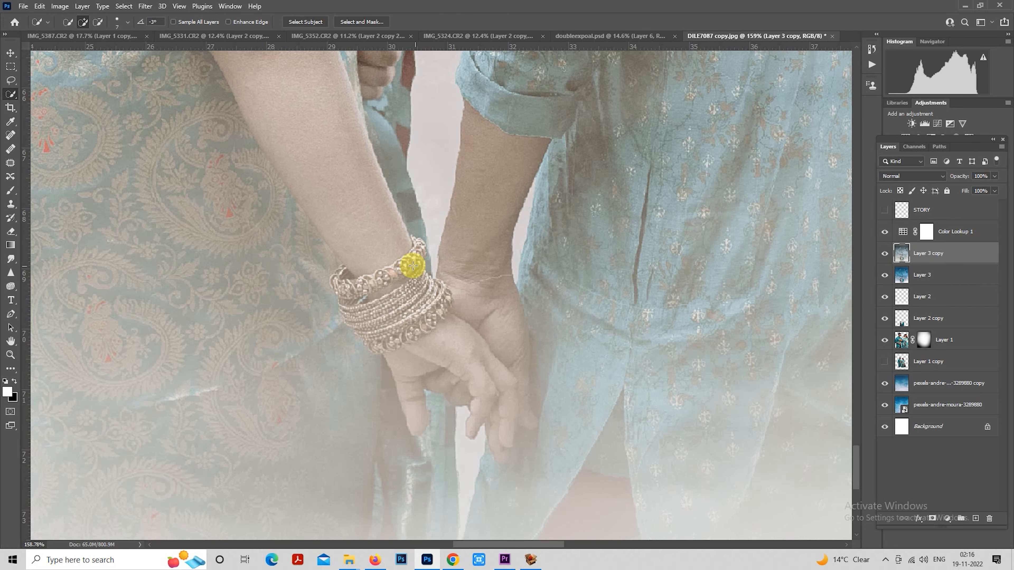
pyautogui.press(']')
pyautogui.press(']')
pyautogui.press(']')
pyautogui.press(']')
pyautogui.press(']')
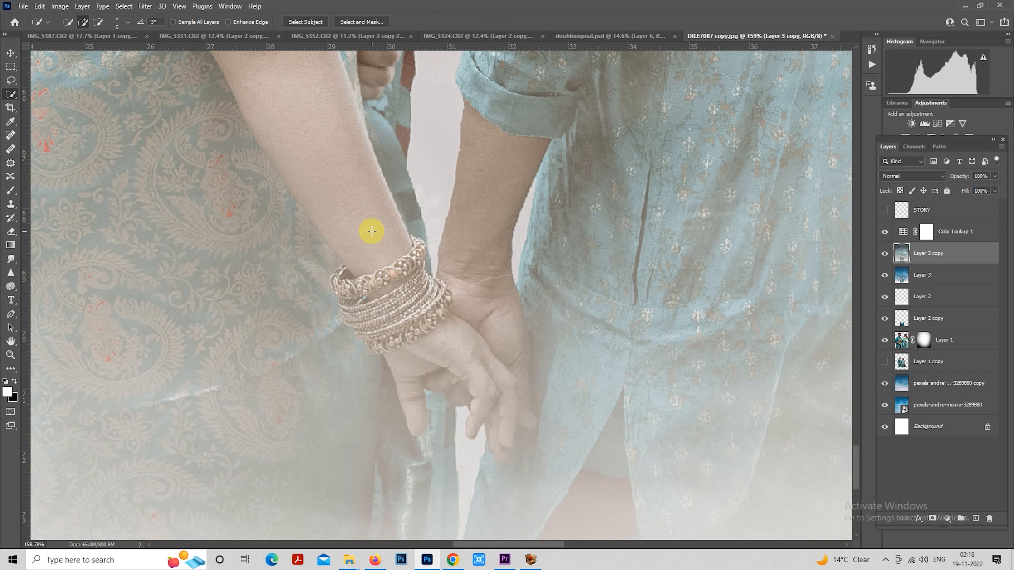
pyautogui.press(']')
pyautogui.press(']')
pyautogui.press(']')
pyautogui.press(']')
pyautogui.moveTo(368, 201)
pyautogui.mouseDown()
pyautogui.moveTo(401, 307)
pyautogui.moveTo(377, 274)
pyautogui.moveTo(383, 307)
pyautogui.moveTo(357, 282)
pyautogui.moveTo(340, 287)
pyautogui.moveTo(347, 275)
pyautogui.moveTo(339, 282)
pyautogui.moveTo(362, 319)
pyautogui.moveTo(339, 303)
pyautogui.moveTo(370, 338)
pyautogui.moveTo(397, 348)
pyautogui.moveTo(419, 426)
pyautogui.moveTo(406, 356)
pyautogui.moveTo(418, 430)
pyautogui.moveTo(427, 422)
pyautogui.moveTo(420, 434)
pyautogui.moveTo(427, 376)
pyautogui.moveTo(471, 393)
pyautogui.moveTo(451, 339)
pyautogui.moveTo(490, 358)
pyautogui.moveTo(477, 254)
pyautogui.moveTo(504, 217)
pyautogui.moveTo(526, 359)
pyautogui.moveTo(521, 343)
pyautogui.moveTo(521, 388)
pyautogui.moveTo(534, 363)
pyautogui.mouseUp()
pyautogui.press(']')
pyautogui.press(']')
pyautogui.press('[')
# Subtract the man's clothing and the gaps around the fingers from the hand selection
pyautogui.scroll(1, 520, 396)
pyautogui.scroll(4, 521, 398)
pyautogui.moveTo(491, 462)
pyautogui.mouseDown()
pyautogui.moveTo(489, 471)
pyautogui.moveTo(491, 459)
pyautogui.moveTo(501, 466)
pyautogui.moveTo(445, 450)
pyautogui.moveTo(449, 437)
pyautogui.moveTo(467, 434)
pyautogui.mouseUp()
pyautogui.press('alt')
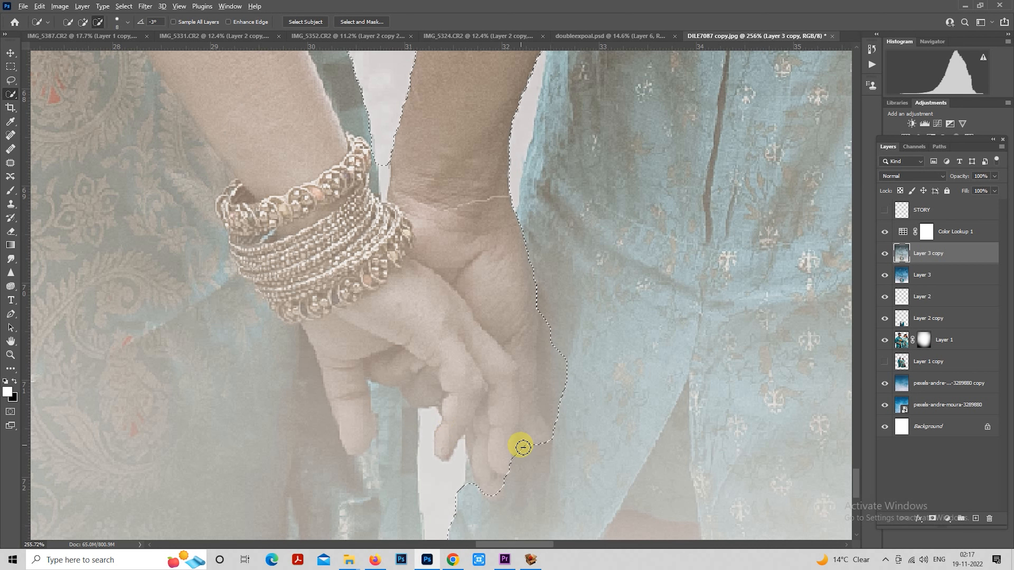
pyautogui.moveTo(522, 455)
pyautogui.mouseDown()
pyautogui.moveTo(549, 410)
pyautogui.moveTo(550, 301)
pyautogui.moveTo(546, 383)
pyautogui.moveTo(559, 397)
pyautogui.moveTo(543, 312)
pyautogui.moveTo(548, 326)
pyautogui.moveTo(551, 212)
pyautogui.mouseUp()
pyautogui.press('space')
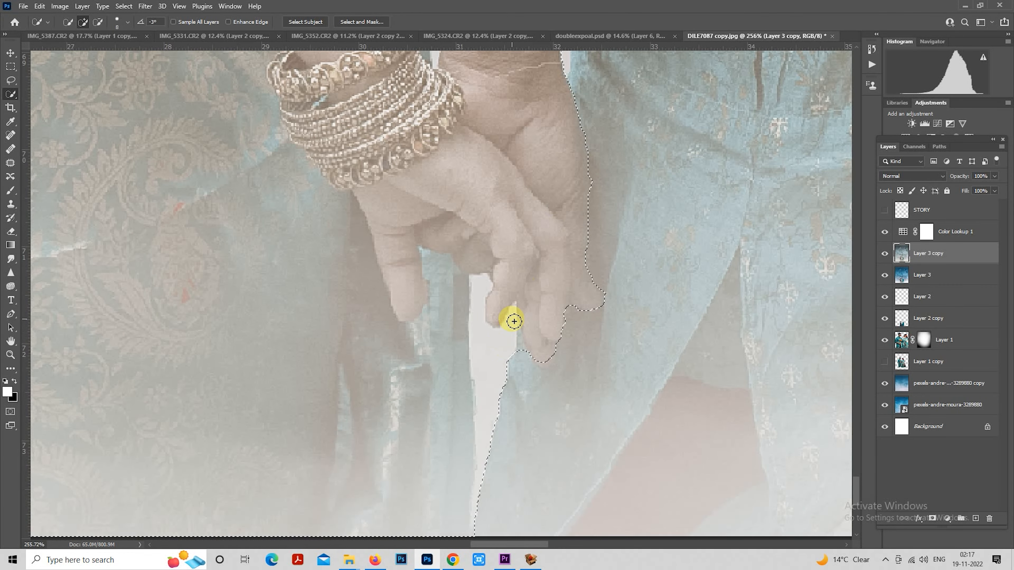
pyautogui.moveTo(514, 321)
pyautogui.mouseDown()
pyautogui.moveTo(512, 371)
pyautogui.moveTo(518, 333)
pyautogui.mouseUp()
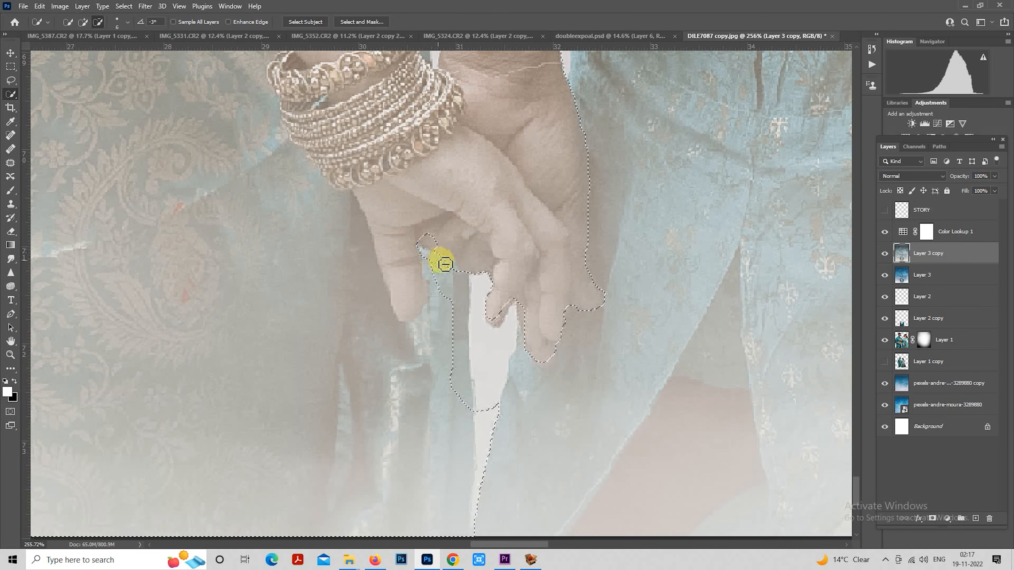
pyautogui.moveTo(415, 353)
pyautogui.mouseDown()
pyautogui.moveTo(364, 312)
pyautogui.moveTo(372, 253)
pyautogui.moveTo(357, 204)
pyautogui.moveTo(380, 295)
pyautogui.moveTo(437, 268)
pyautogui.moveTo(430, 255)
pyautogui.moveTo(439, 296)
pyautogui.moveTo(499, 311)
pyautogui.moveTo(519, 339)
pyautogui.mouseUp()
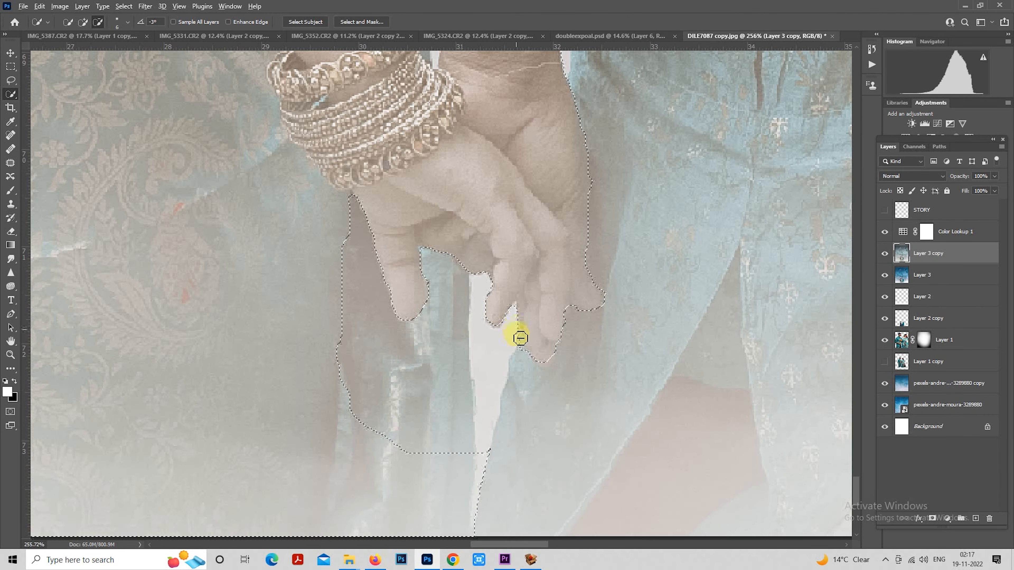
# Remove the saree area beside and below the woman's hand from the selection with a larger brush
pyautogui.scroll(-2, 520, 362)
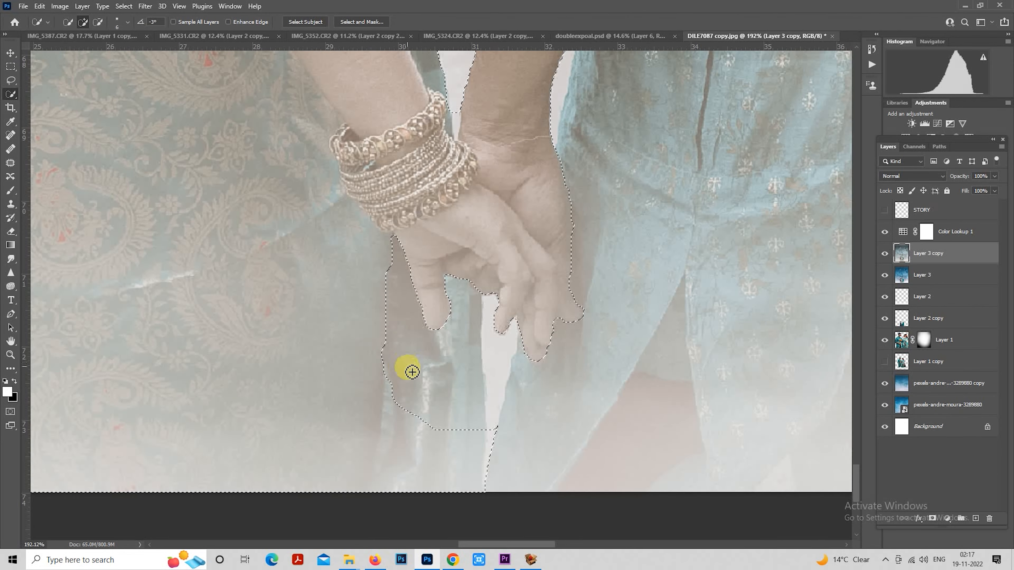
pyautogui.press(']')
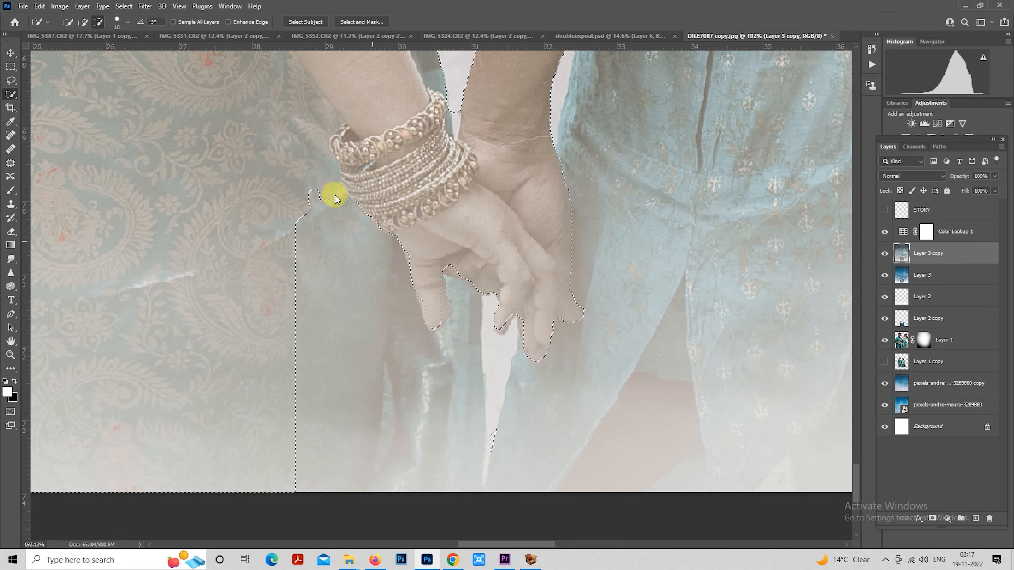
pyautogui.moveTo(335, 197)
pyautogui.mouseDown()
pyautogui.moveTo(337, 145)
pyautogui.moveTo(335, 279)
pyautogui.moveTo(372, 317)
pyautogui.moveTo(369, 294)
pyautogui.moveTo(330, 293)
pyautogui.moveTo(331, 302)
pyautogui.moveTo(323, 260)
pyautogui.moveTo(340, 321)
pyautogui.moveTo(378, 365)
pyautogui.mouseUp()
# Refine the selection edge around the bangles and forearms, adding missed bangle parts and excluding the background between the arms
pyautogui.scroll(3, 335, 279)
pyautogui.moveTo(310, 215)
pyautogui.mouseDown()
pyautogui.moveTo(294, 192)
pyautogui.moveTo(321, 222)
pyautogui.moveTo(310, 242)
pyautogui.moveTo(328, 215)
pyautogui.moveTo(328, 226)
pyautogui.mouseUp()
pyautogui.moveTo(493, 195); pyautogui.dragTo(493, 231)
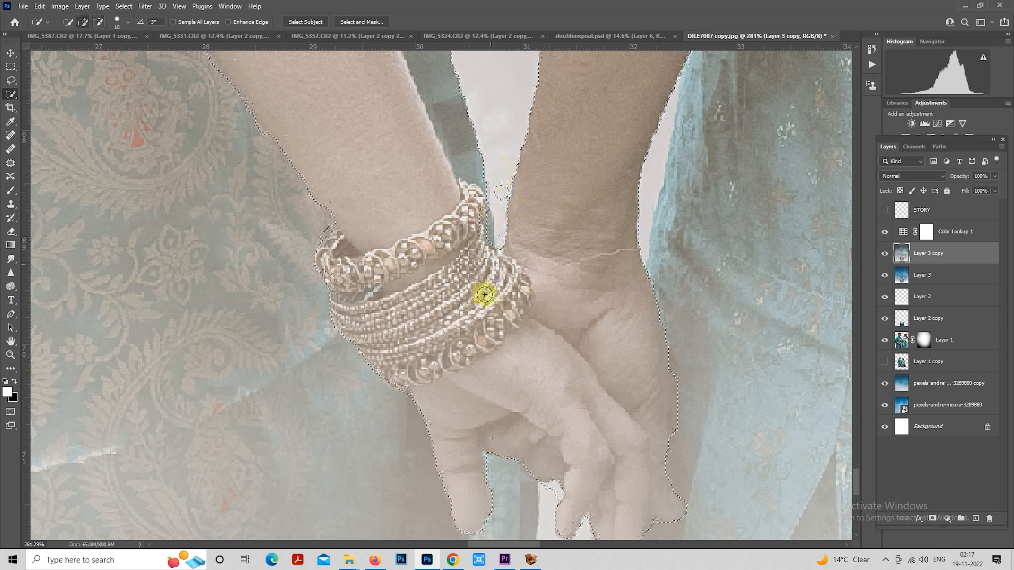
pyautogui.moveTo(482, 299); pyautogui.dragTo(482, 293)
pyautogui.moveTo(530, 175)
pyautogui.mouseDown()
pyautogui.moveTo(515, 326)
pyautogui.moveTo(475, 344)
pyautogui.mouseUp()
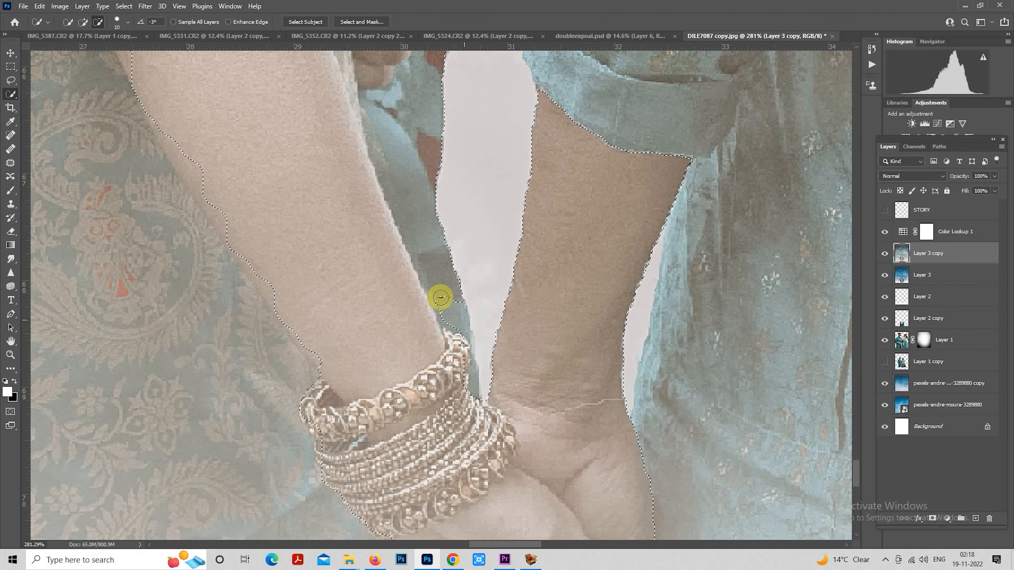
pyautogui.moveTo(442, 299)
pyautogui.mouseDown()
pyautogui.moveTo(395, 146)
pyautogui.moveTo(417, 161)
pyautogui.moveTo(461, 307)
pyautogui.moveTo(429, 268)
pyautogui.moveTo(452, 356)
pyautogui.mouseUp()
# Show the STORY layer again while keeping the arms and hands selected
pyautogui.scroll(-3, 452, 356)
pyautogui.click(931, 210)
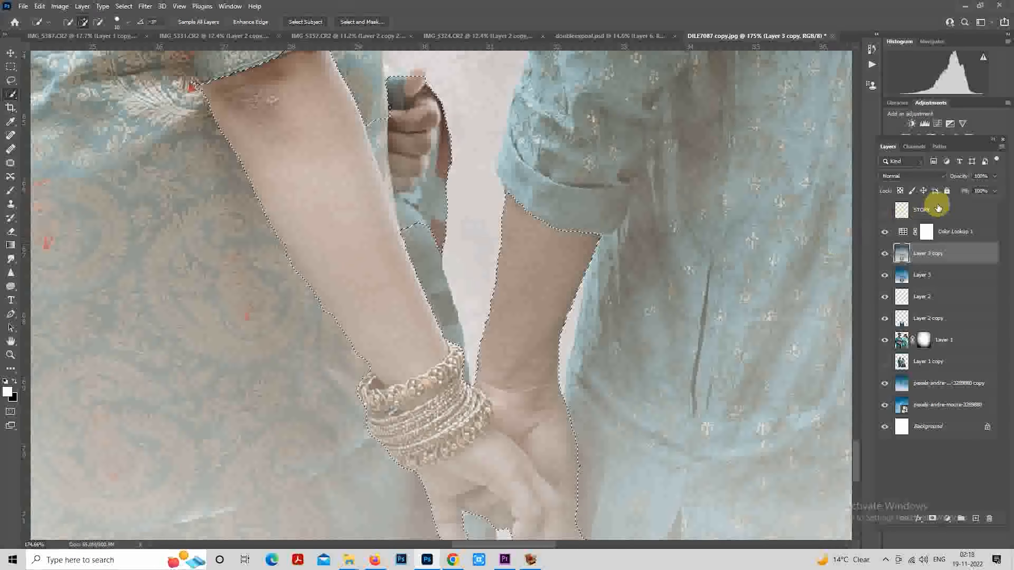
pyautogui.click(885, 210)
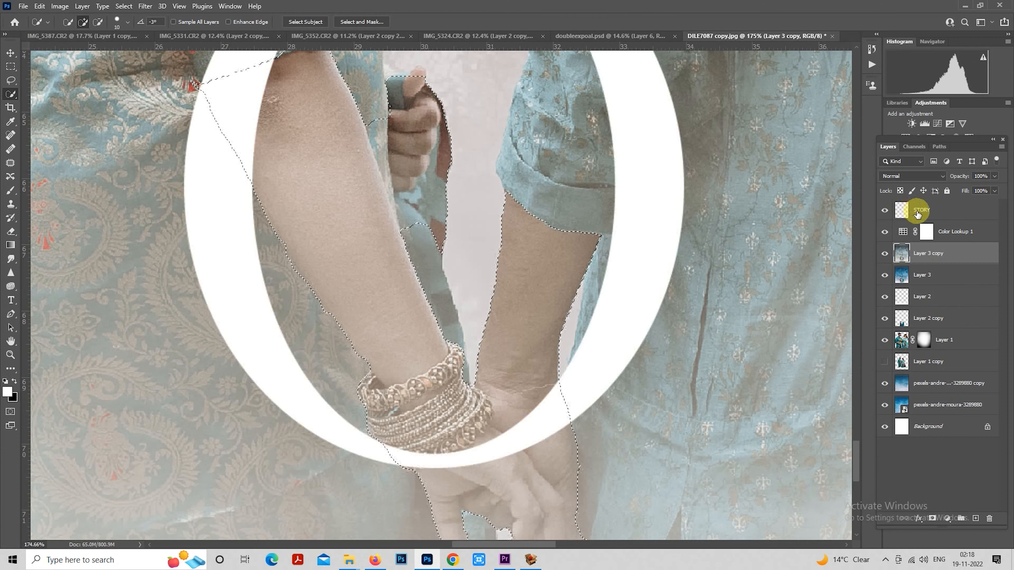
# Mask the STORY layer with the arm selection and invert the mask so the O passes behind the arms
pyautogui.click(932, 518)
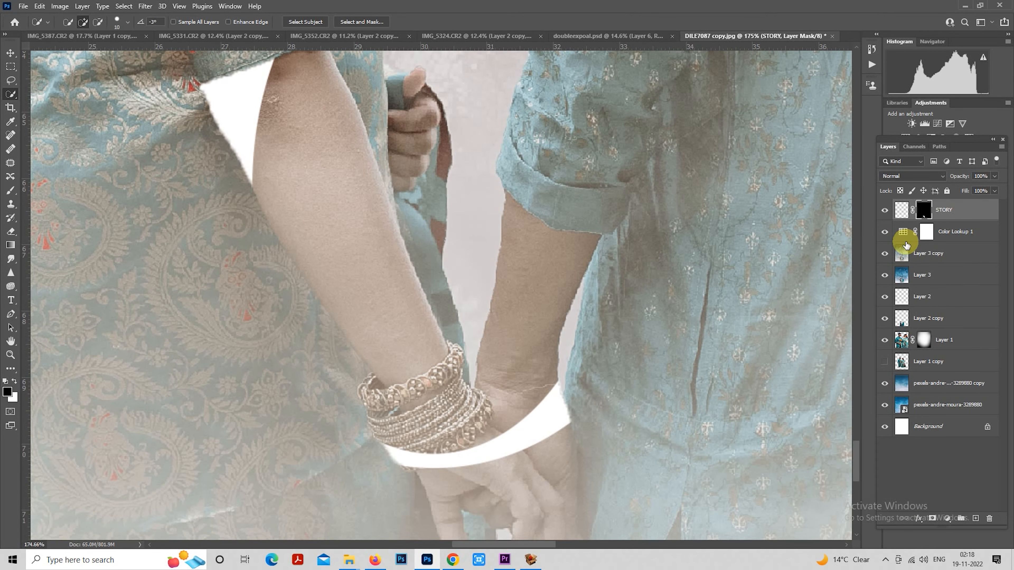
pyautogui.hotkey('ctrl', 'i')
pyautogui.scroll(-3, 495, 319)
pyautogui.scroll(-1, 495, 319)
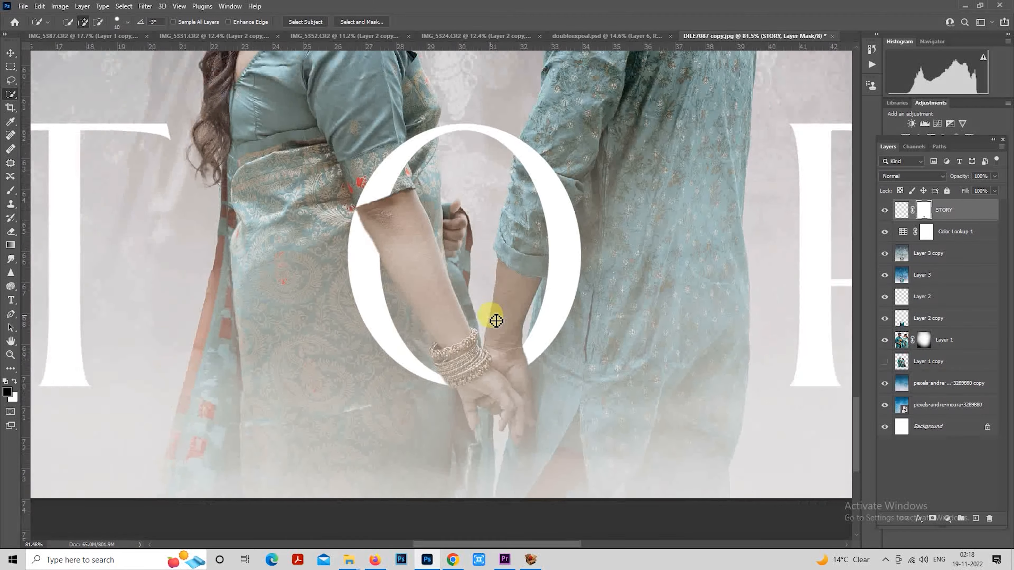
pyautogui.scroll(1, 839, 184)
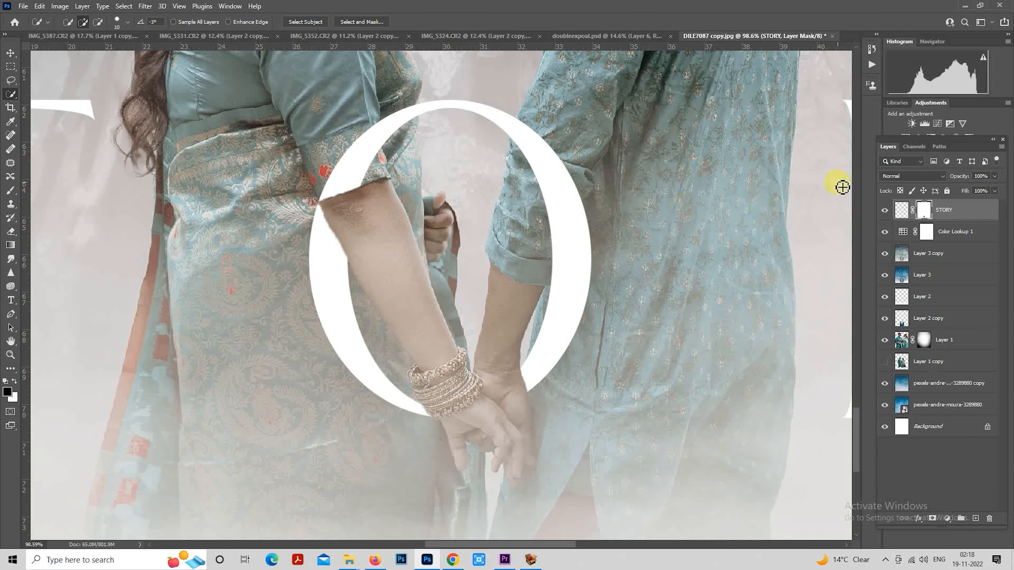
# Set up the Brush tool with a small soft round tip for retouching the STORY layer mask
pyautogui.click(9, 192)
pyautogui.moveTo(333, 215); pyautogui.dragTo(339, 208)
pyautogui.press(']')
pyautogui.press(']')
pyautogui.press(']')
pyautogui.press(']')
pyautogui.press(']')
pyautogui.press(']')
pyautogui.press(']')
pyautogui.press(']')
pyautogui.press(']')
pyautogui.press(']')
pyautogui.press(']')
pyautogui.press(']')
pyautogui.press(']')
pyautogui.press(']')
pyautogui.press(']')
pyautogui.press(']')
pyautogui.press(']')
pyautogui.press(']')
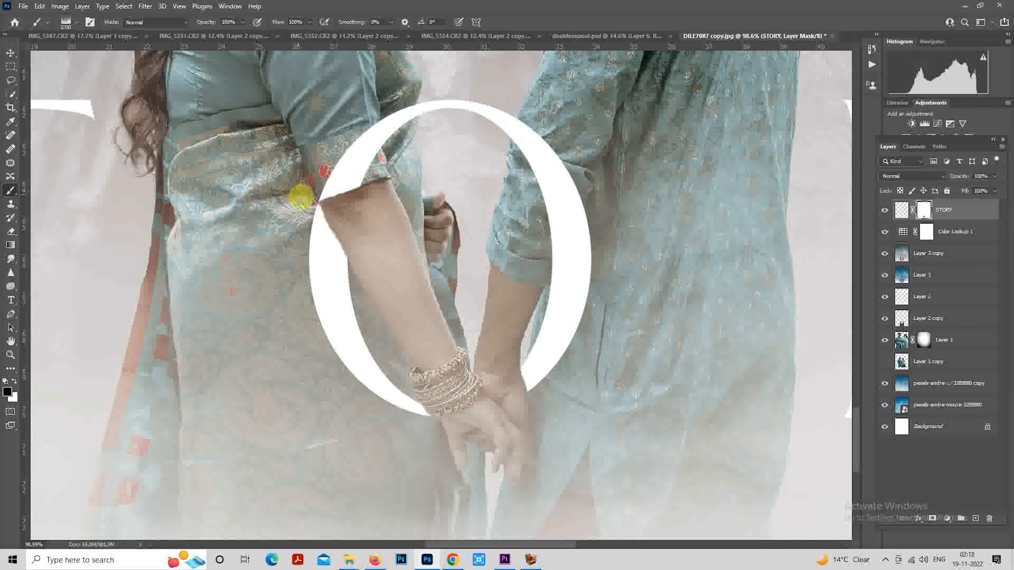
pyautogui.press('[')
pyautogui.press('[')
pyautogui.press('[')
pyautogui.press('[')
pyautogui.press('[')
pyautogui.press('[')
pyautogui.press('[')
pyautogui.press('[')
pyautogui.press('[')
pyautogui.press('[')
pyautogui.press('[')
pyautogui.press('[')
pyautogui.press('[')
pyautogui.press('[')
pyautogui.press('[')
pyautogui.press('[')
pyautogui.press('[')
pyautogui.press('[')
pyautogui.press('[')
pyautogui.press('[')
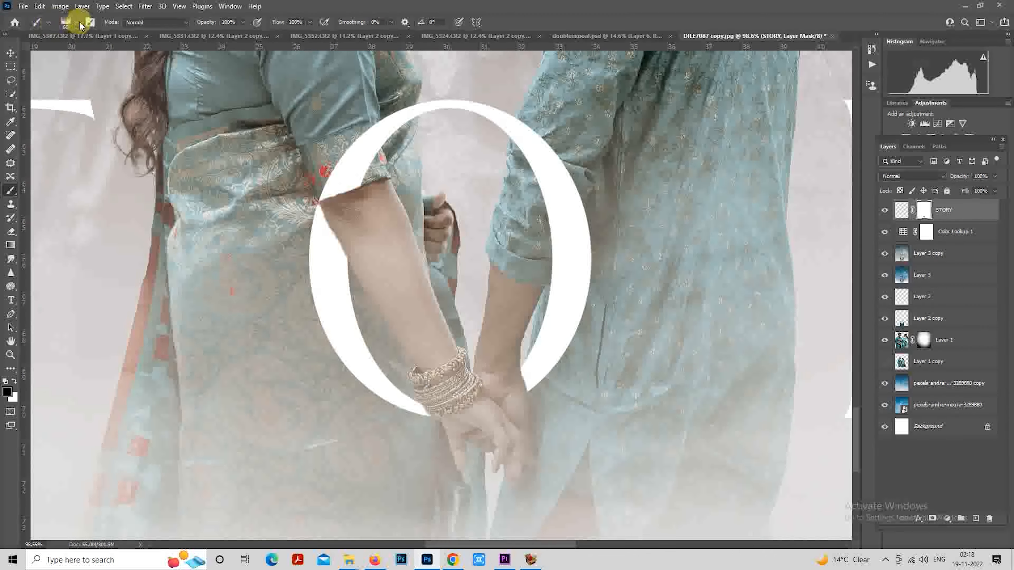
pyautogui.click(76, 24)
pyautogui.moveTo(298, 152); pyautogui.dragTo(299, 137)
pyautogui.click(165, 154)
pyautogui.click(398, 187)
pyautogui.press(']')
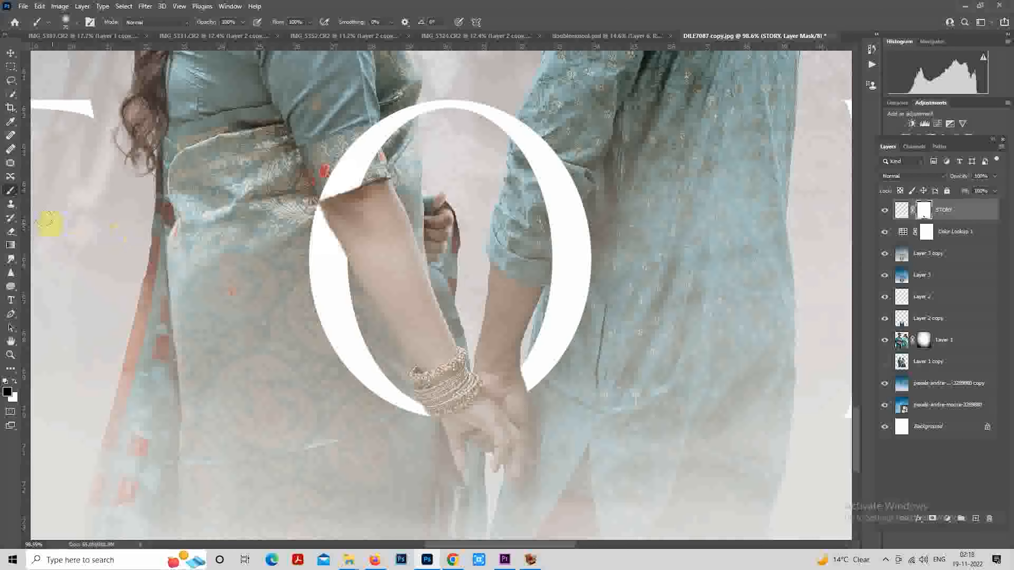
# Touch up the STORY mask where the O meets the bangles, using a very small brush
pyautogui.click(11, 231)
pyautogui.scroll(10, 369, 446)
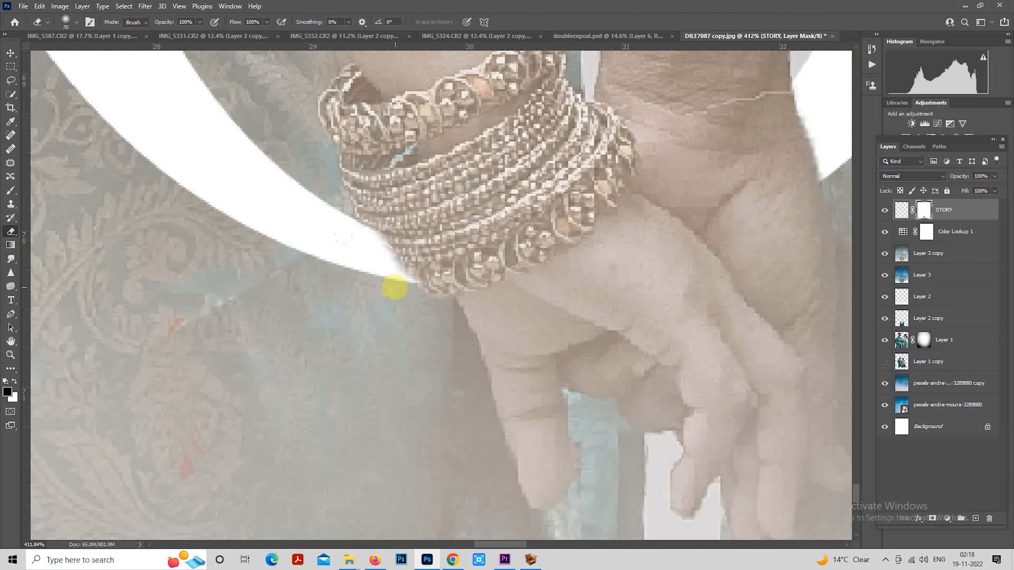
pyautogui.scroll(-3, 406, 267)
pyautogui.scroll(1, 509, 203)
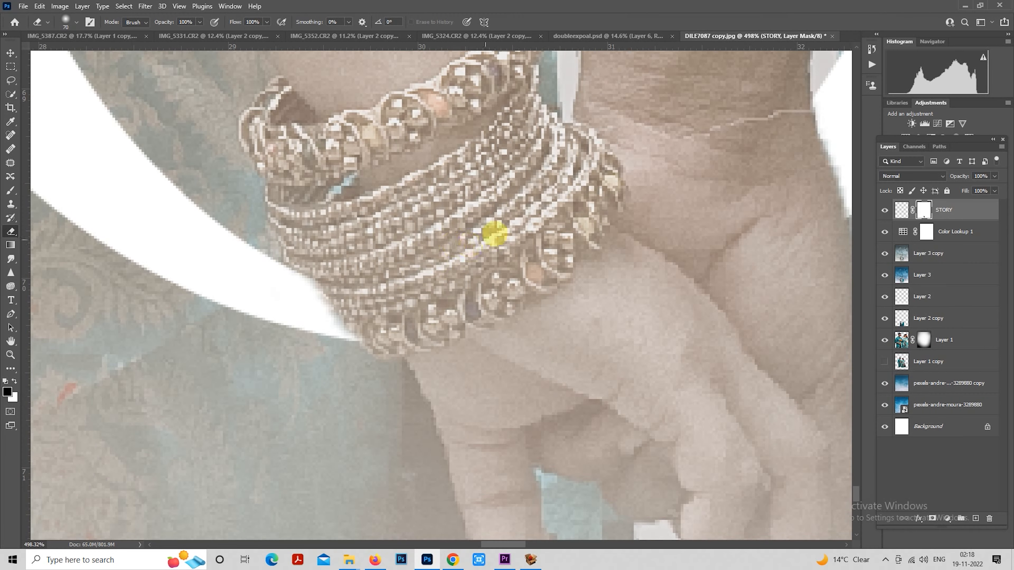
pyautogui.click(11, 191)
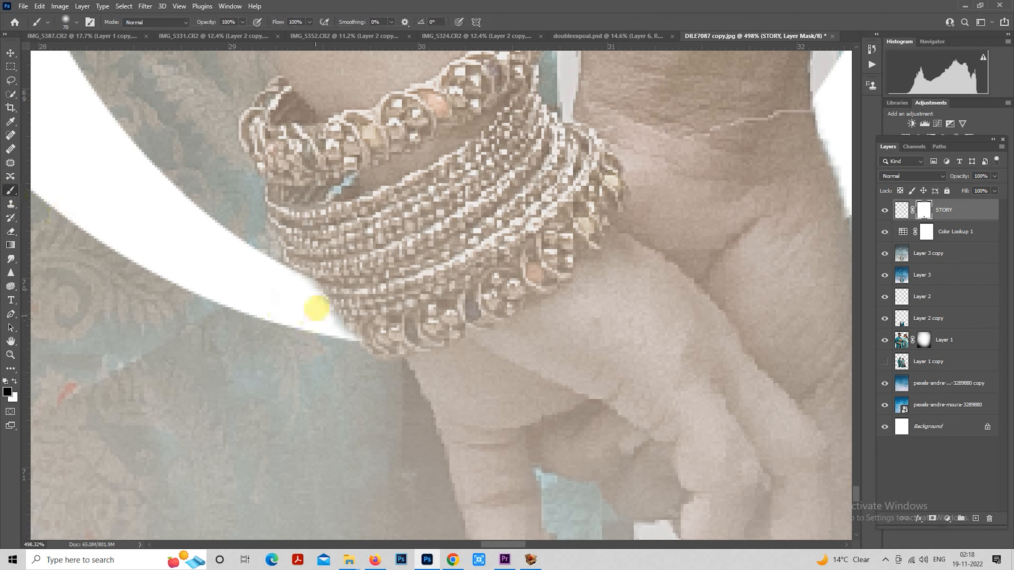
pyautogui.press('[')
pyautogui.press('[')
pyautogui.press('[')
pyautogui.press('[')
pyautogui.press('[')
pyautogui.press('[')
pyautogui.press('[')
pyautogui.press('[')
pyautogui.press('[')
pyautogui.press('[')
pyautogui.press('[')
pyautogui.press('[')
pyautogui.press('[')
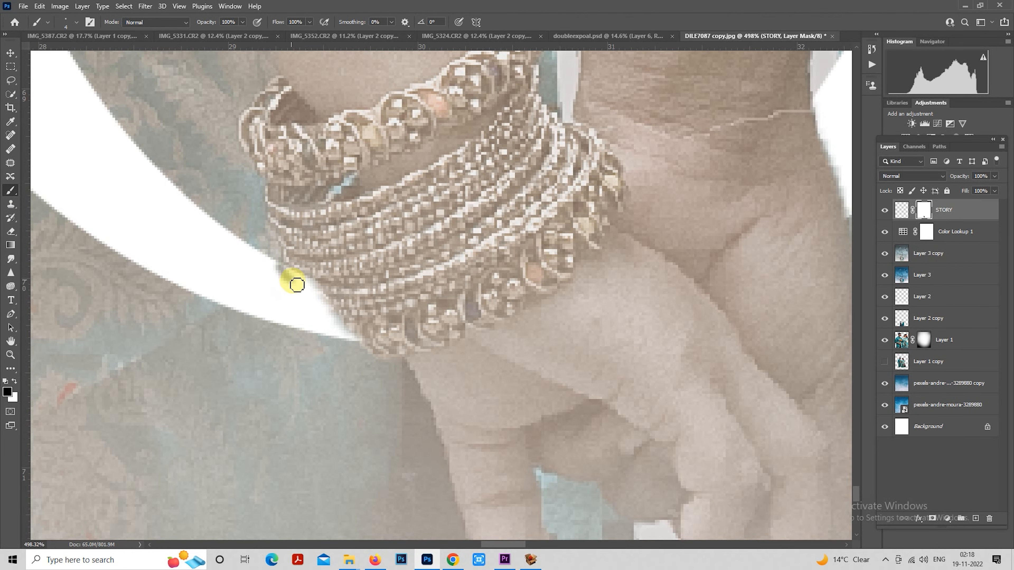
# Refine the O's masked edge along the bangles with a small Eraser and Brush, comparing it with the STORY layer hidden
pyautogui.click(11, 232)
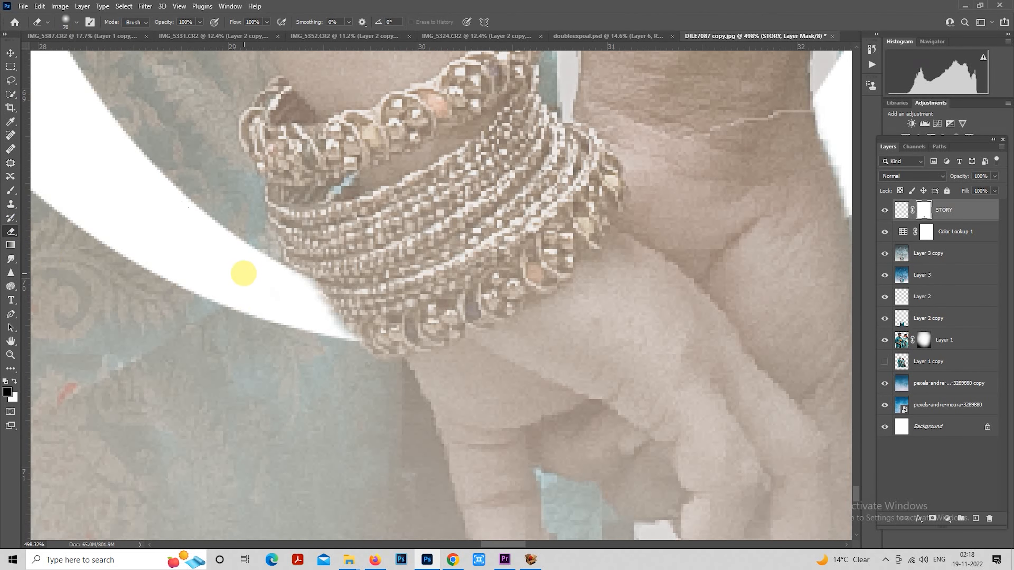
pyautogui.press('[')
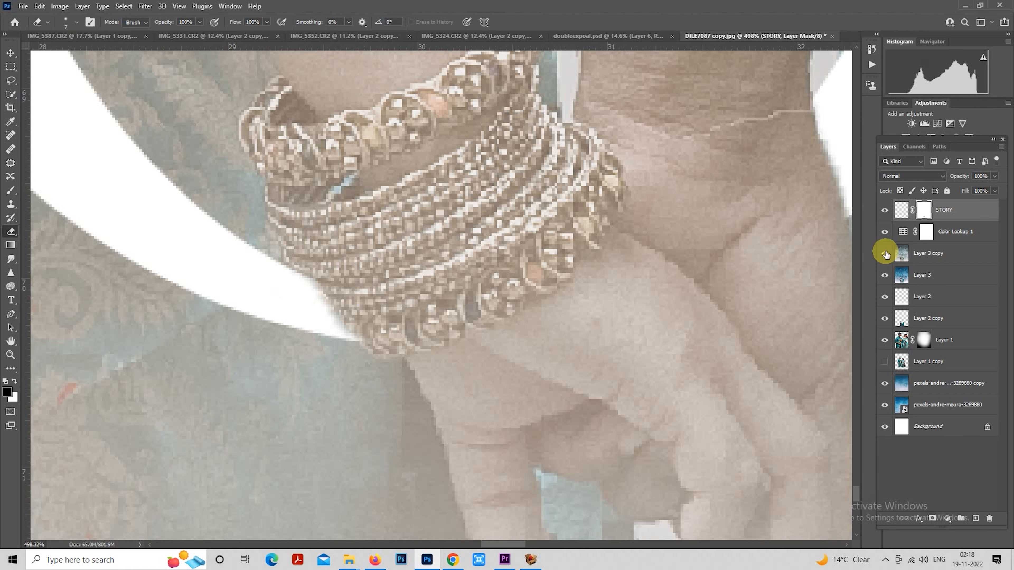
pyautogui.click(884, 210)
pyautogui.click(884, 210)
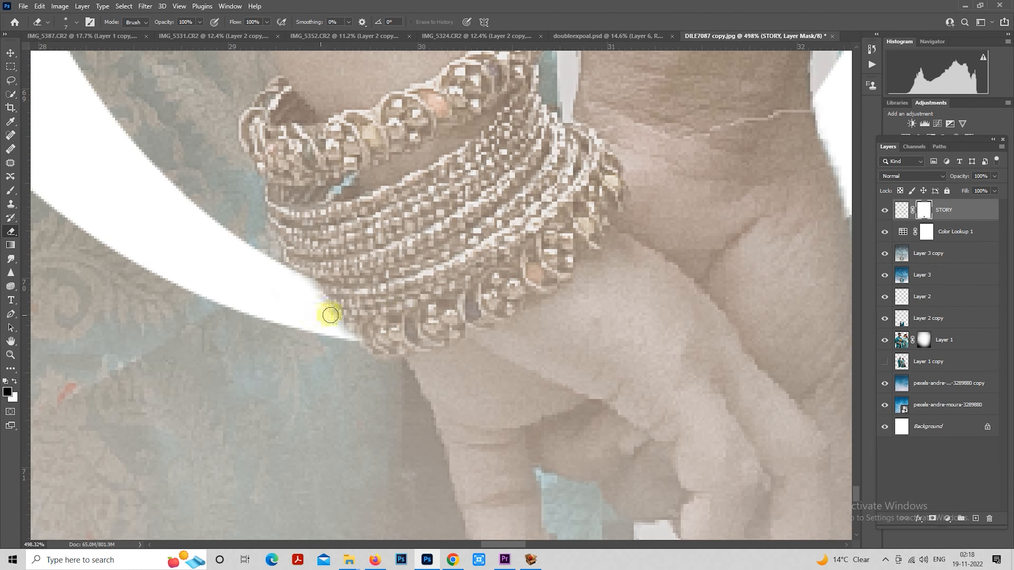
pyautogui.click(10, 190)
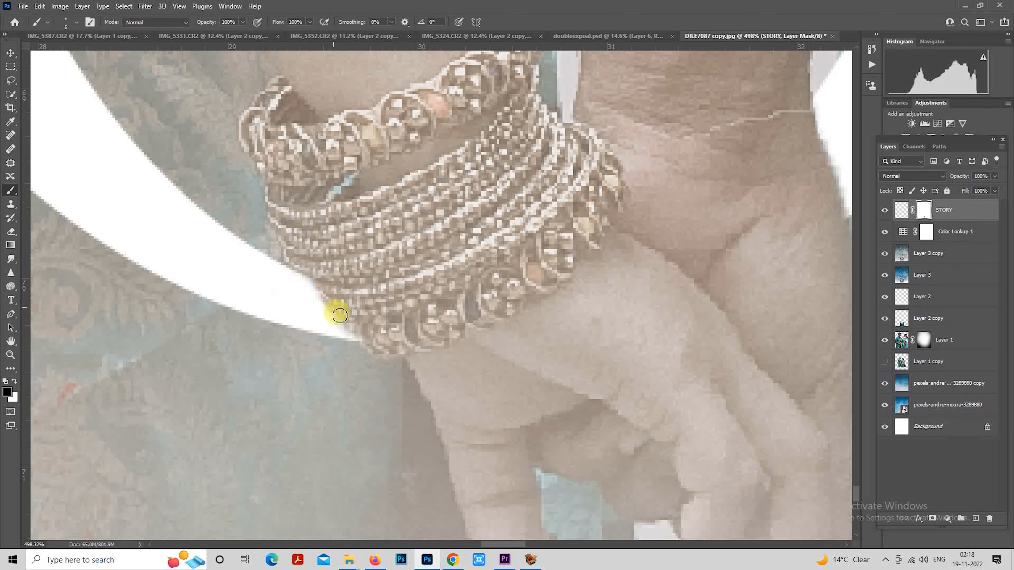
pyautogui.click(10, 232)
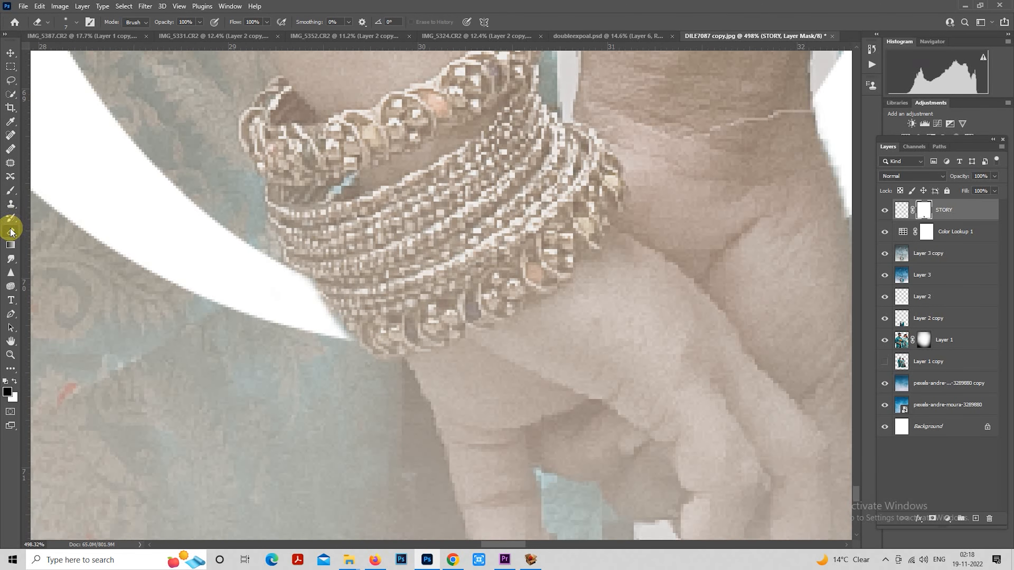
pyautogui.moveTo(345, 336); pyautogui.dragTo(321, 314)
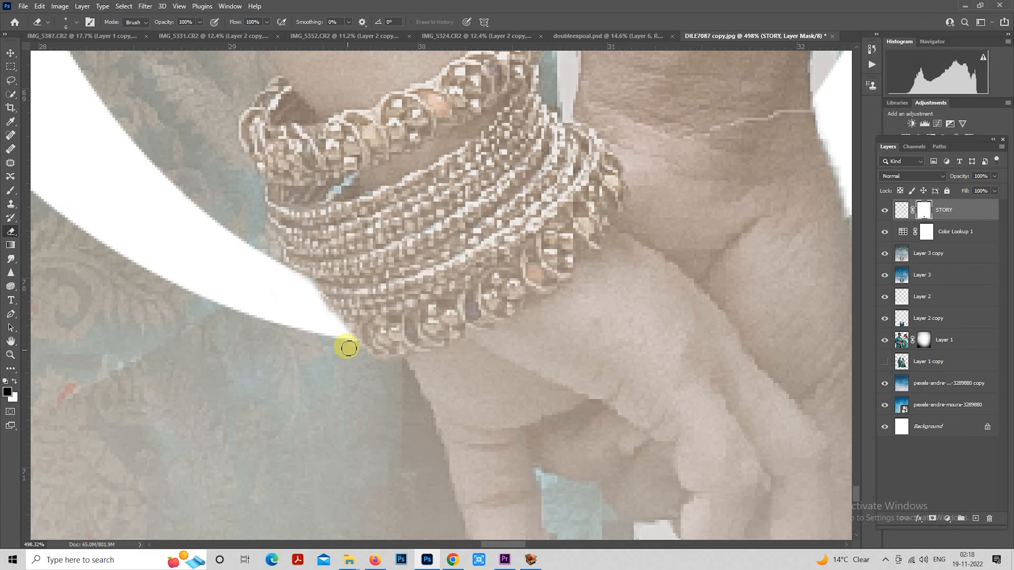
# Paint the STORY mask along the man's wrist with a small brush so the O stays behind the skin
pyautogui.moveTo(690, 240)
pyautogui.mouseDown()
pyautogui.moveTo(437, 236)
pyautogui.moveTo(390, 321)
pyautogui.mouseUp()
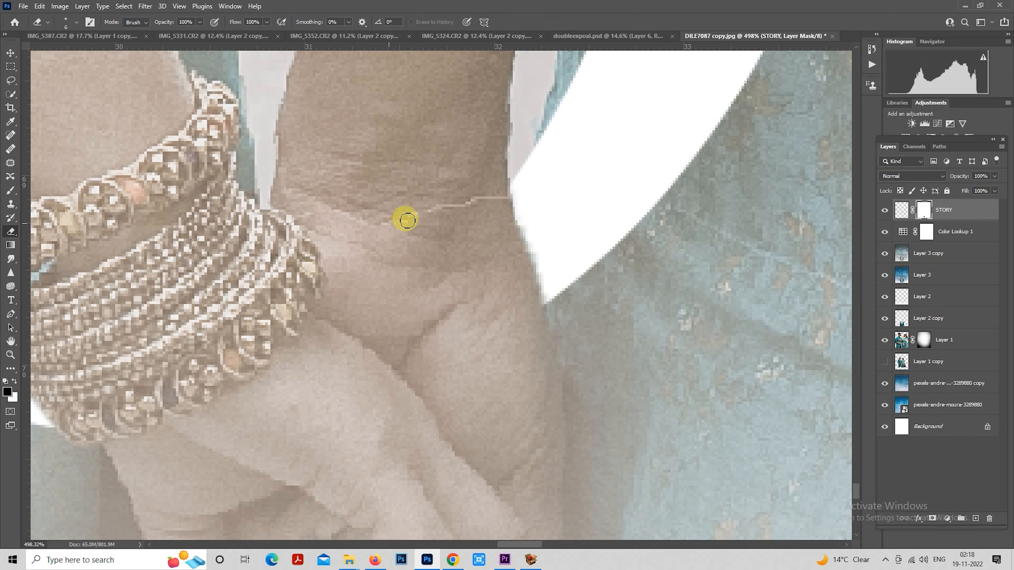
pyautogui.click(11, 191)
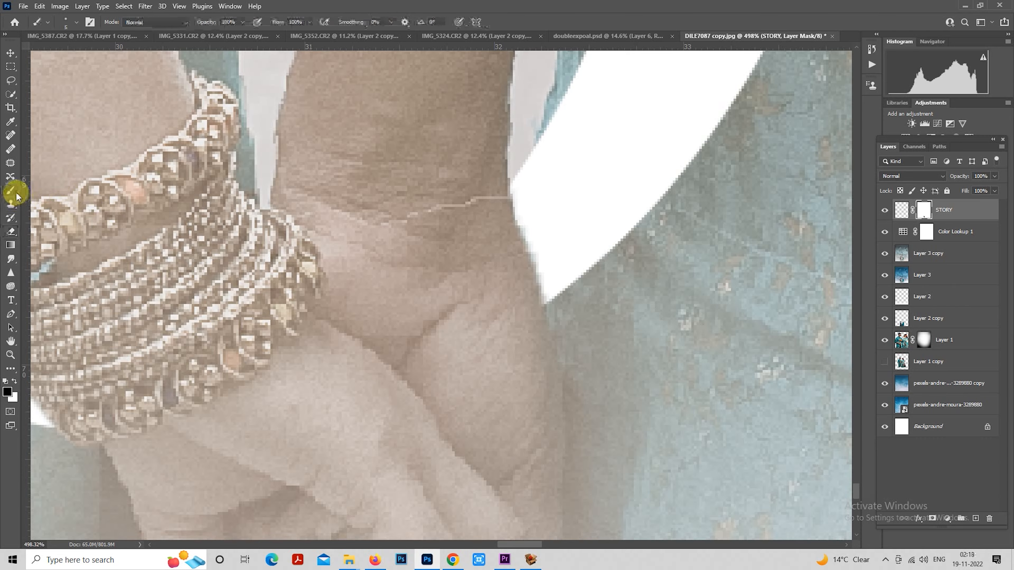
pyautogui.press(']')
pyautogui.press(']')
pyautogui.press(']')
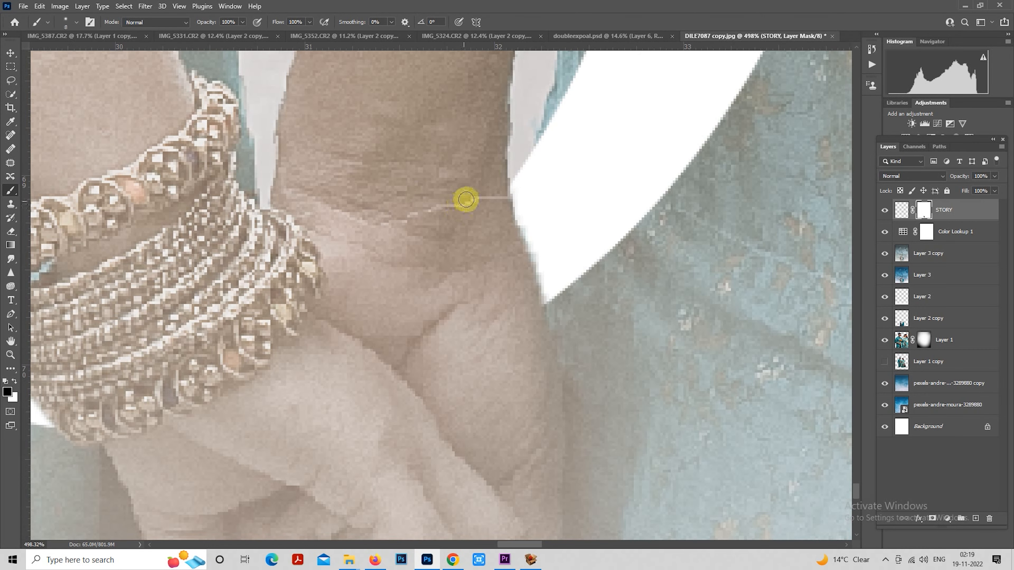
pyautogui.click(884, 210)
pyautogui.click(885, 211)
pyautogui.scroll(2, 516, 251)
pyautogui.press('[')
pyautogui.press('[')
pyautogui.press('[')
pyautogui.moveTo(514, 247)
pyautogui.mouseDown()
pyautogui.moveTo(529, 312)
pyautogui.moveTo(524, 295)
pyautogui.mouseUp()
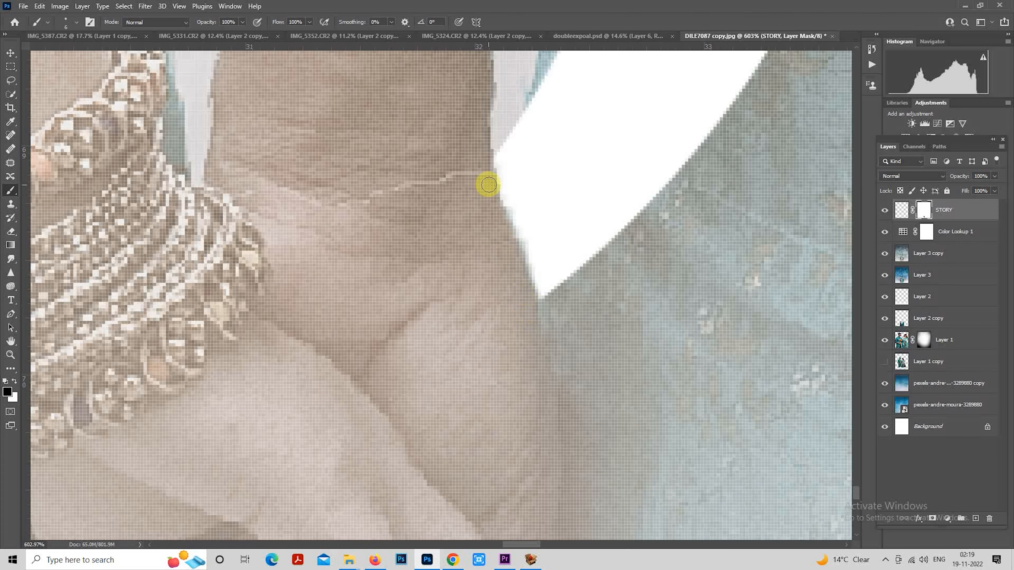
# Restore the O's edge against the man's wrist with a small Eraser on the mask and check the whole poster
pyautogui.scroll(-5, 516, 266)
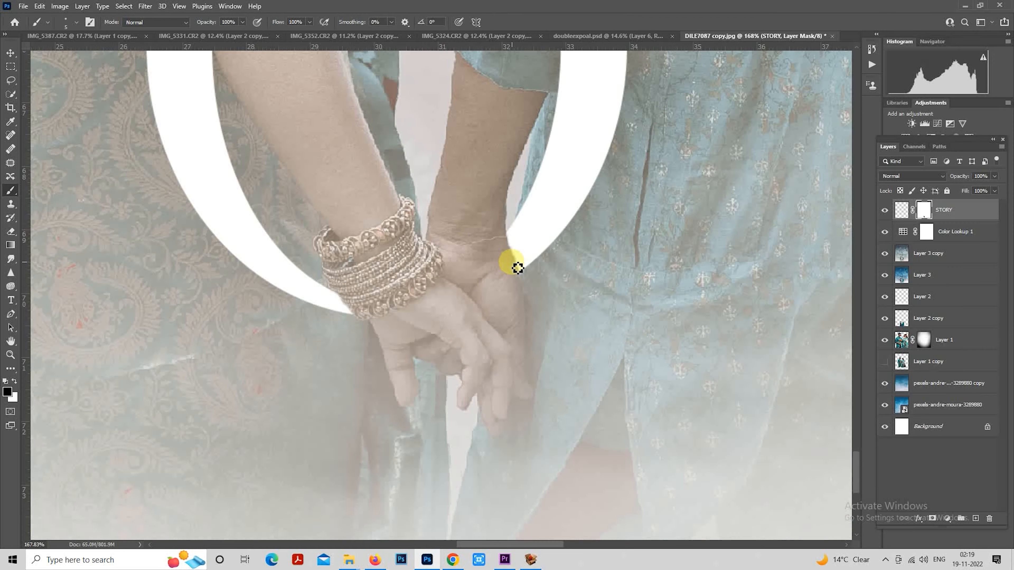
pyautogui.scroll(5, 515, 222)
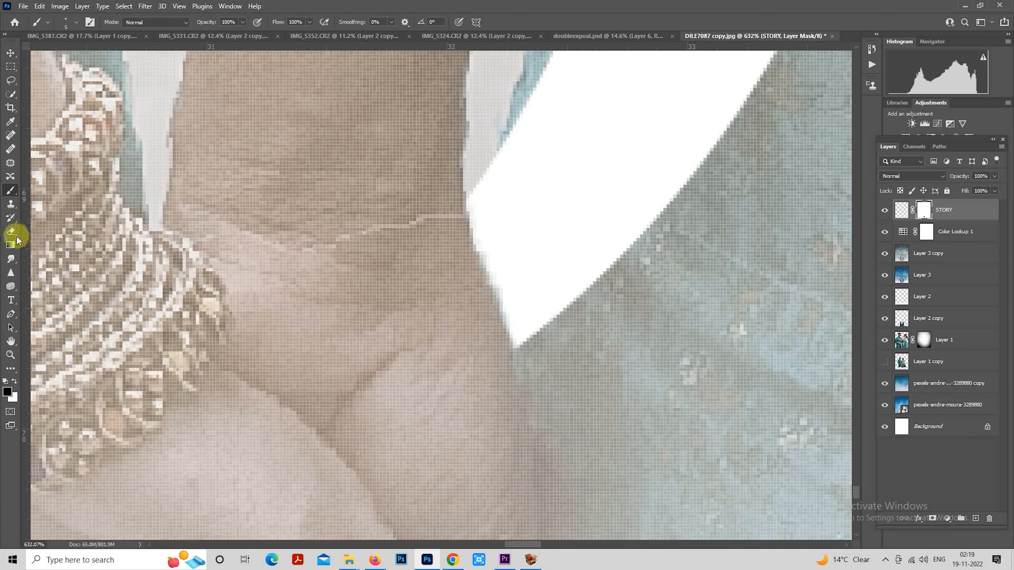
pyautogui.click(11, 231)
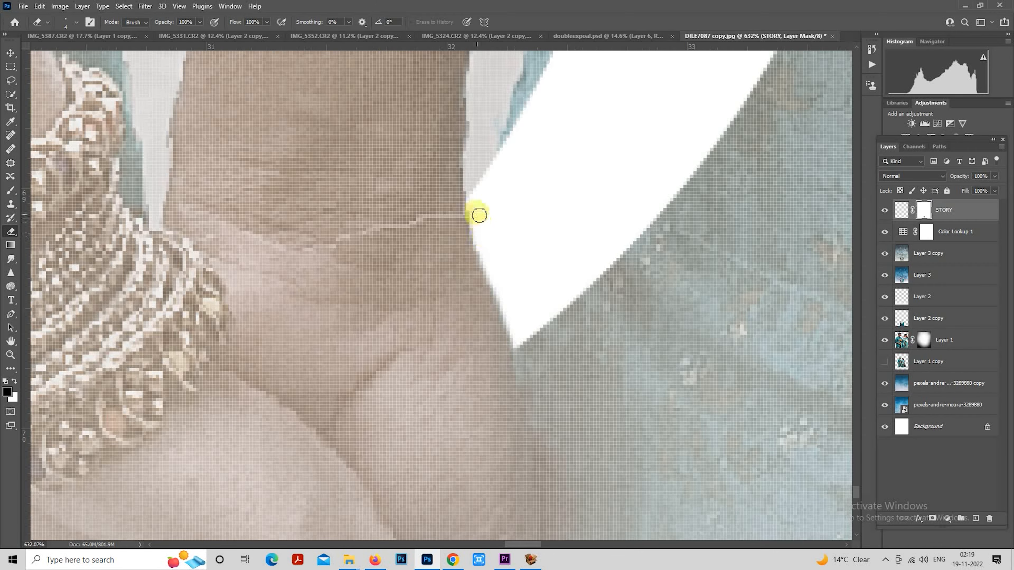
pyautogui.scroll(-5, 483, 236)
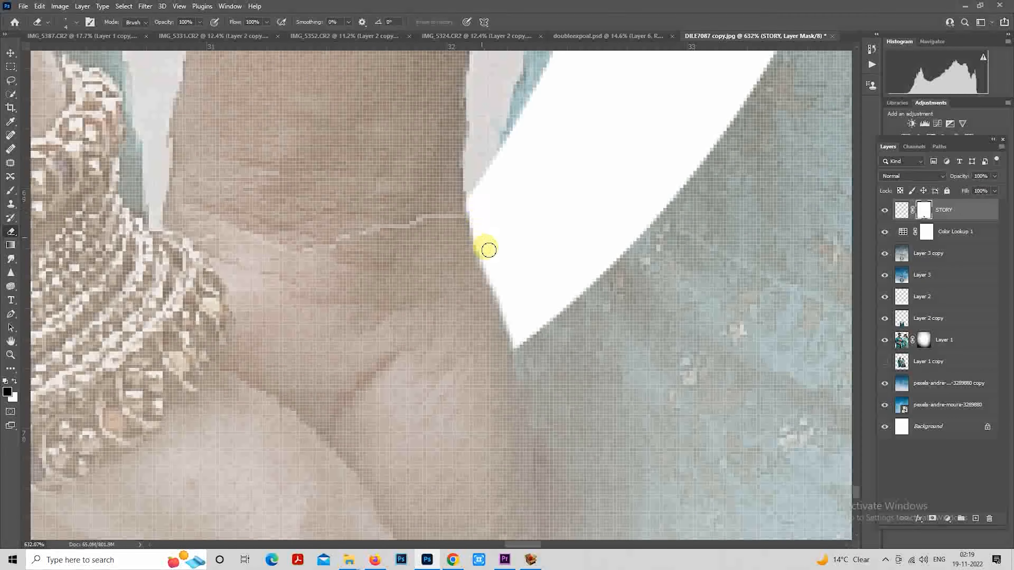
pyautogui.scroll(-10, 485, 238)
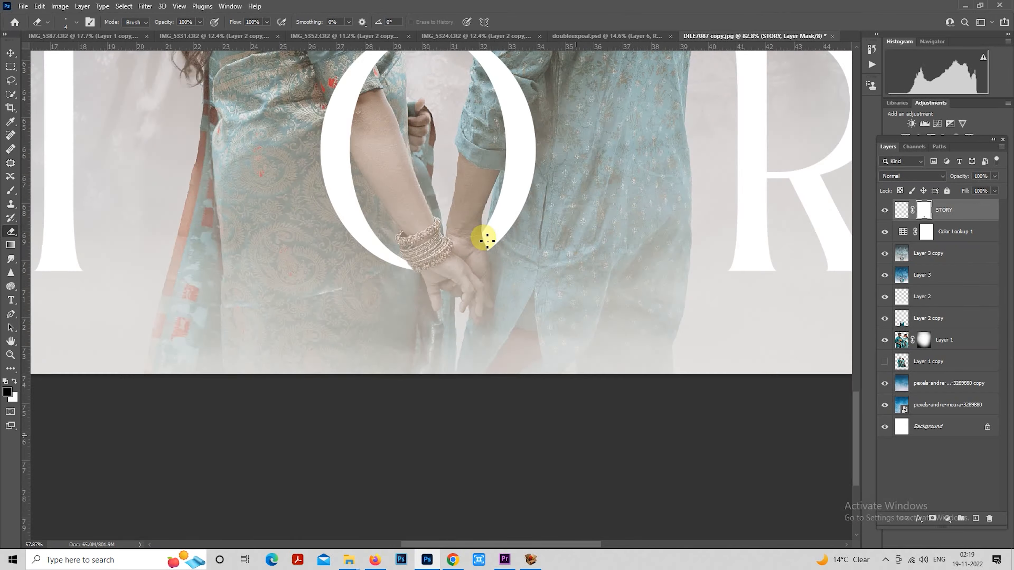
pyautogui.scroll(-2, 467, 180)
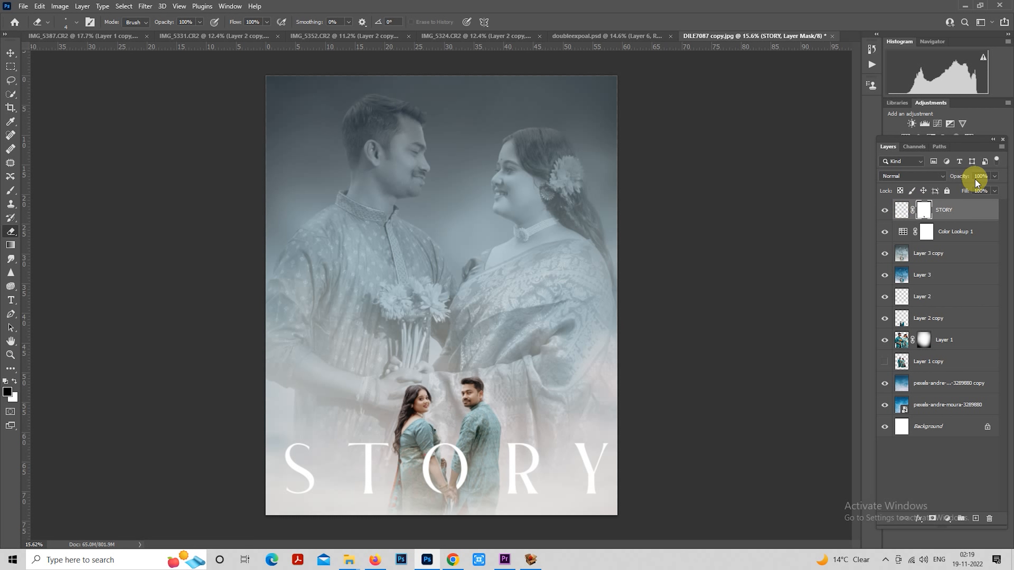
# Try the STORY layer at 50% opacity and undo the change
pyautogui.write('50')
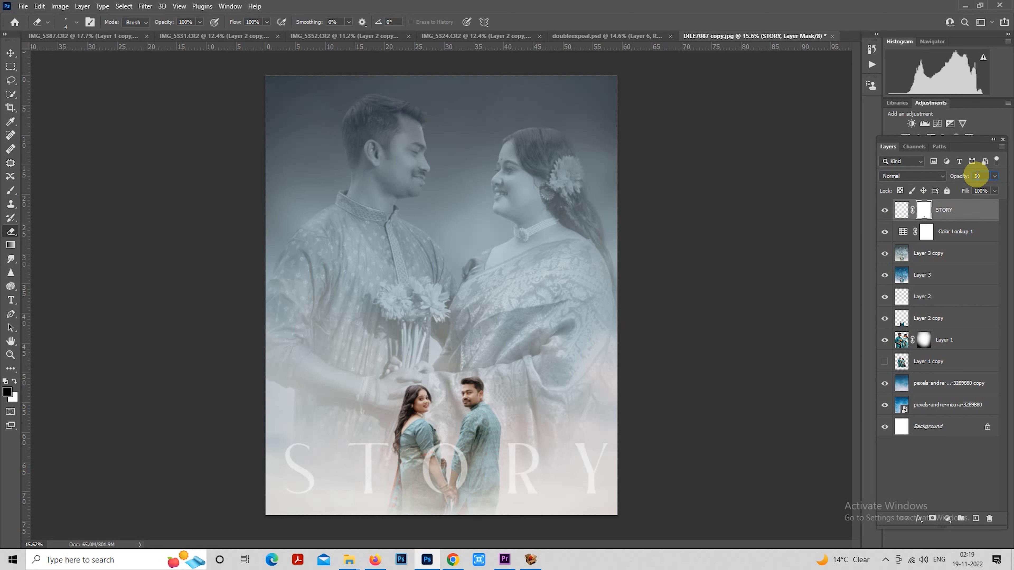
pyautogui.hotkey('ctrl', 'z')
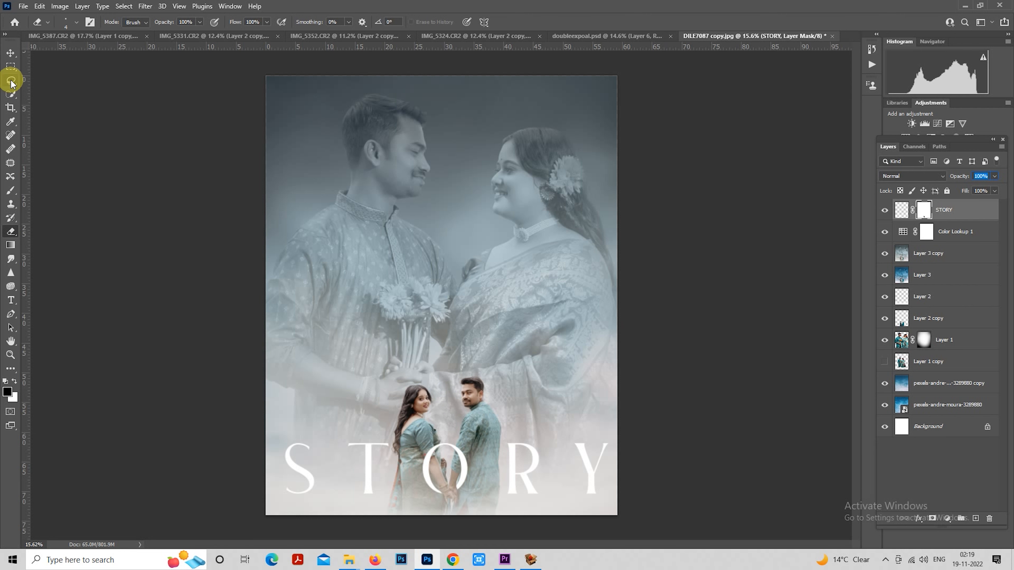
# Add a new text layer reading ABOUT LOVE just below the S and T of the STORY title
pyautogui.click(11, 66)
pyautogui.scroll(3, 423, 400)
pyautogui.moveTo(503, 413); pyautogui.dragTo(495, 126)
pyautogui.scroll(3, 337, 318)
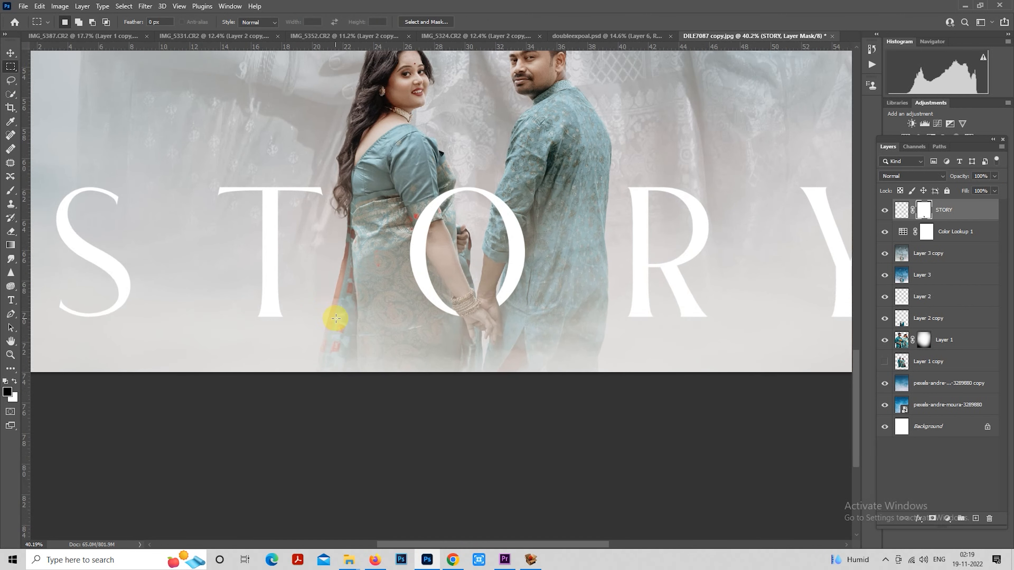
pyautogui.moveTo(336, 302); pyautogui.dragTo(387, 310)
pyautogui.click(11, 300)
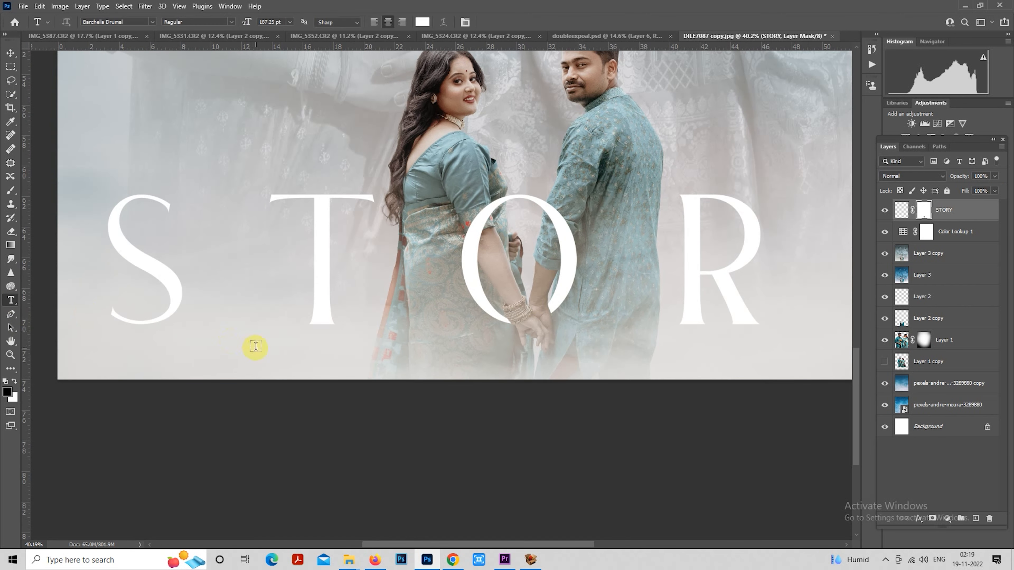
pyautogui.click(256, 350)
pyautogui.write('A')
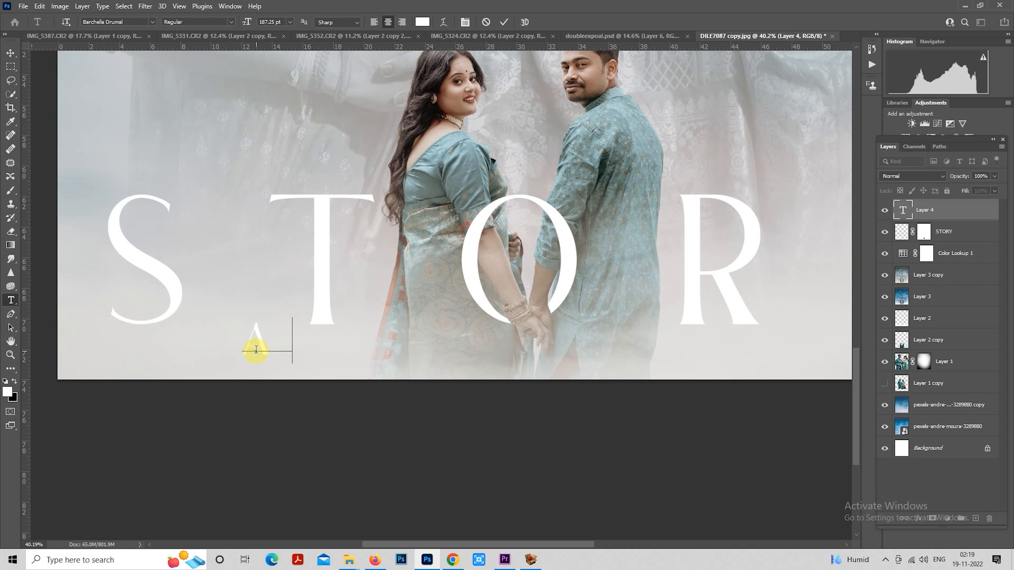
pyautogui.write('BO')
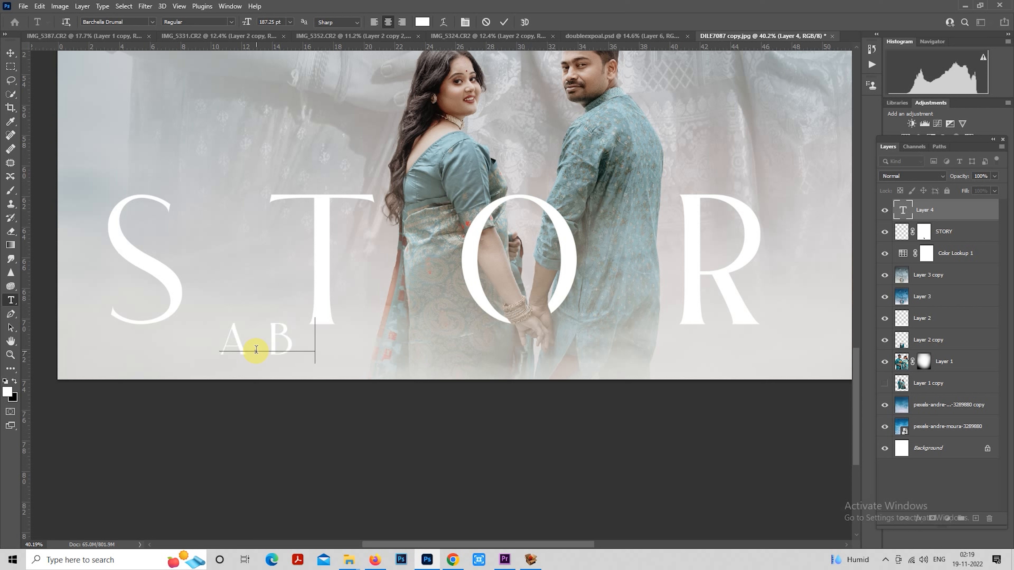
pyautogui.write('U')
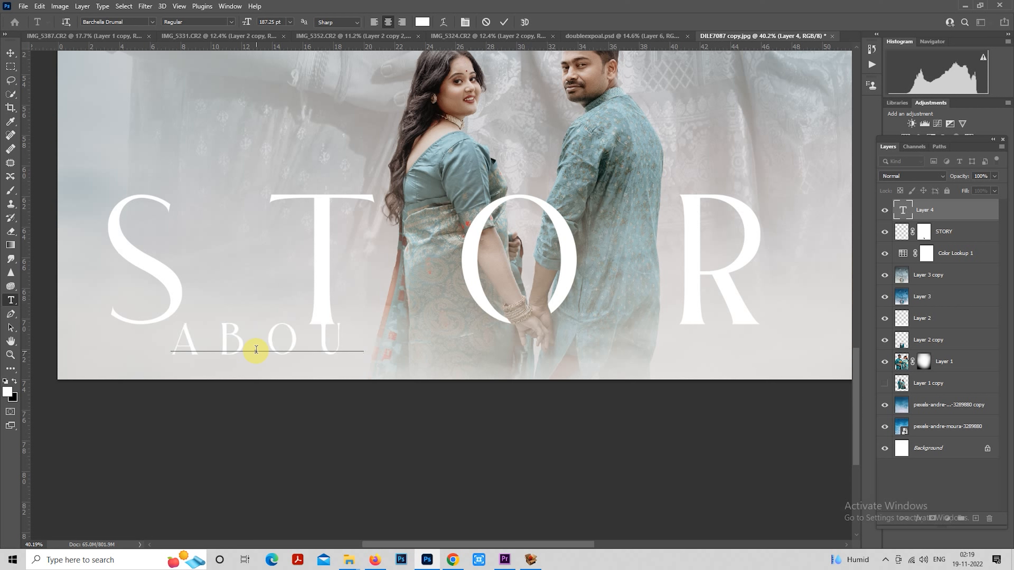
pyautogui.write('T LOVR')
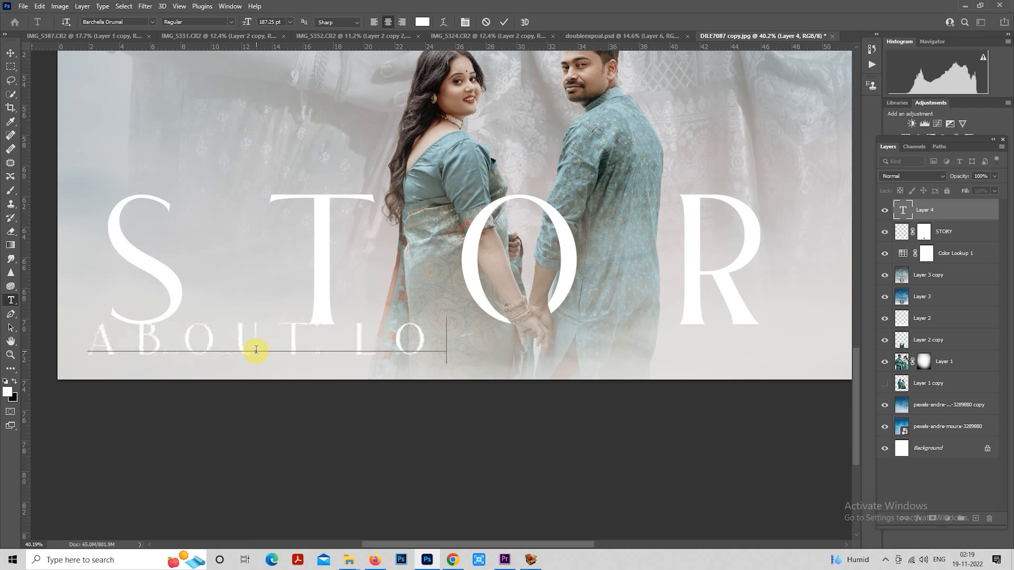
pyautogui.press('BackSpace')
pyautogui.write('E')
pyautogui.hotkey('ctrl', '-')
pyautogui.hotkey('ctrl', '-')
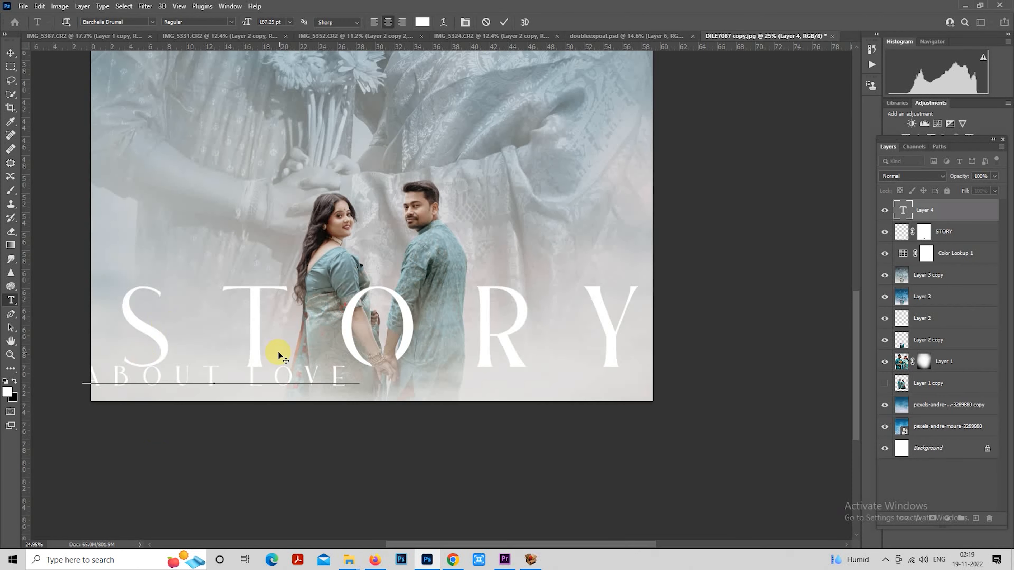
# Move the ABOUT LOVE text above the couple's heads and change its font to Futurist Fixed-width
pyautogui.click(11, 66)
pyautogui.moveTo(293, 393); pyautogui.dragTo(467, 160)
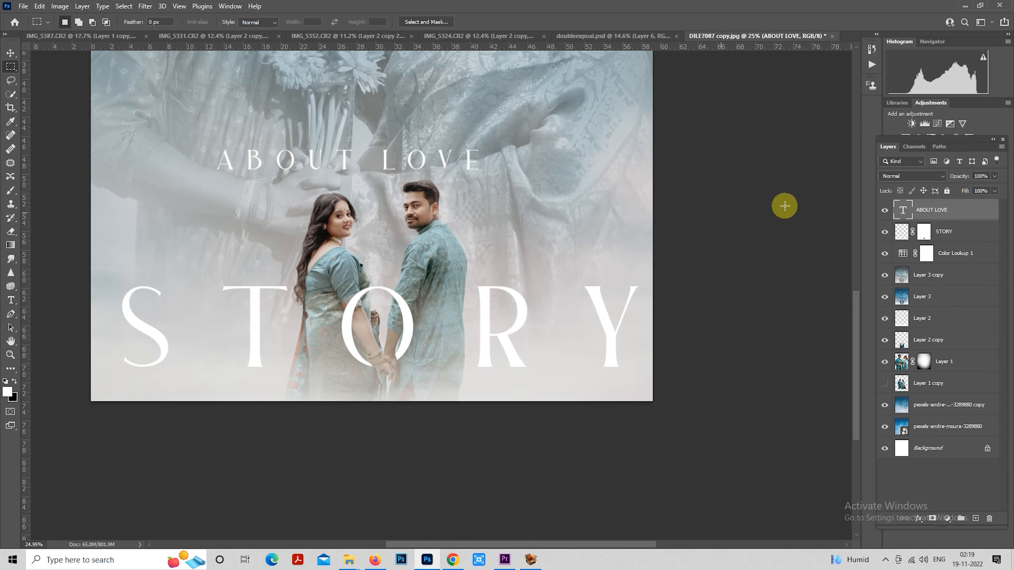
pyautogui.doubleClick(903, 212)
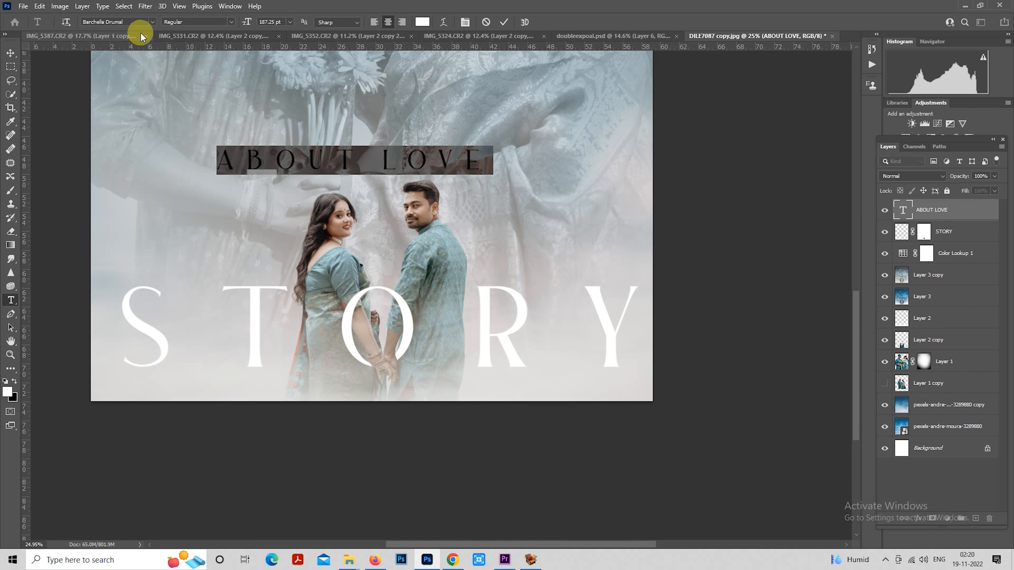
pyautogui.click(139, 21)
pyautogui.press('Down')
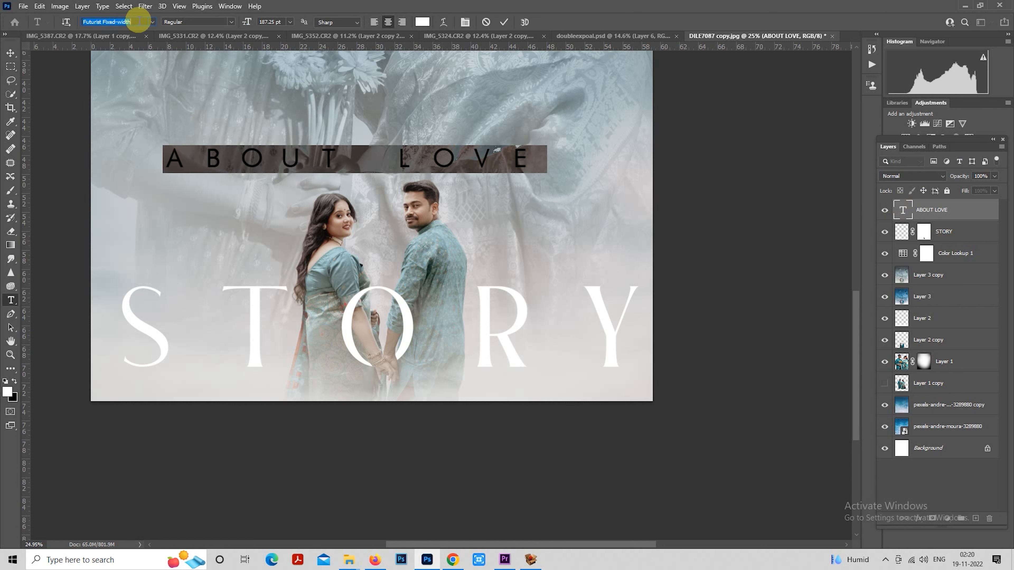
# Reduce the ABOUT LOVE text to 72 pt and widen its tracking so the letters spread far apart
pyautogui.click(464, 22)
pyautogui.click(535, 173)
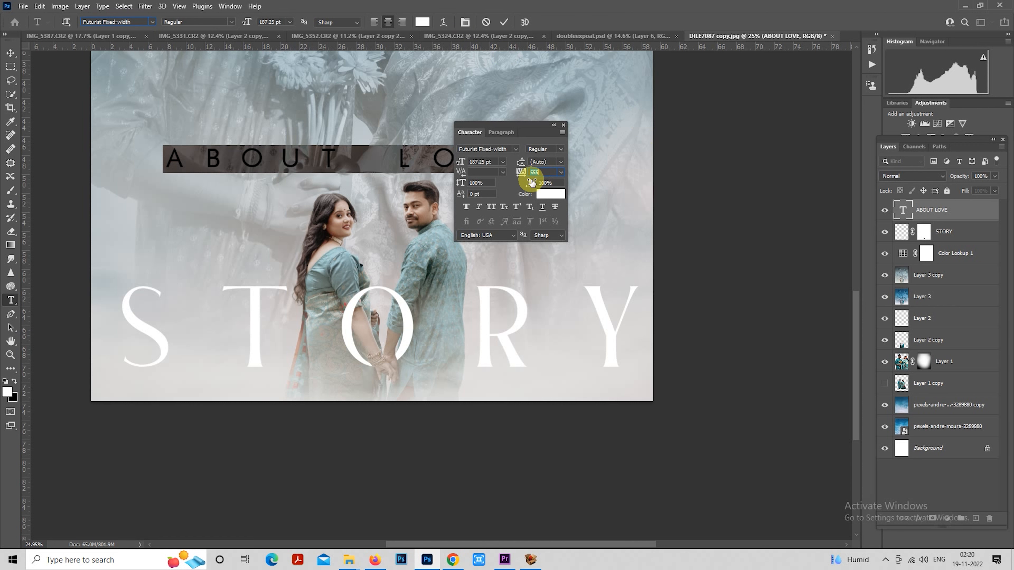
pyautogui.moveTo(524, 176); pyautogui.dragTo(534, 171)
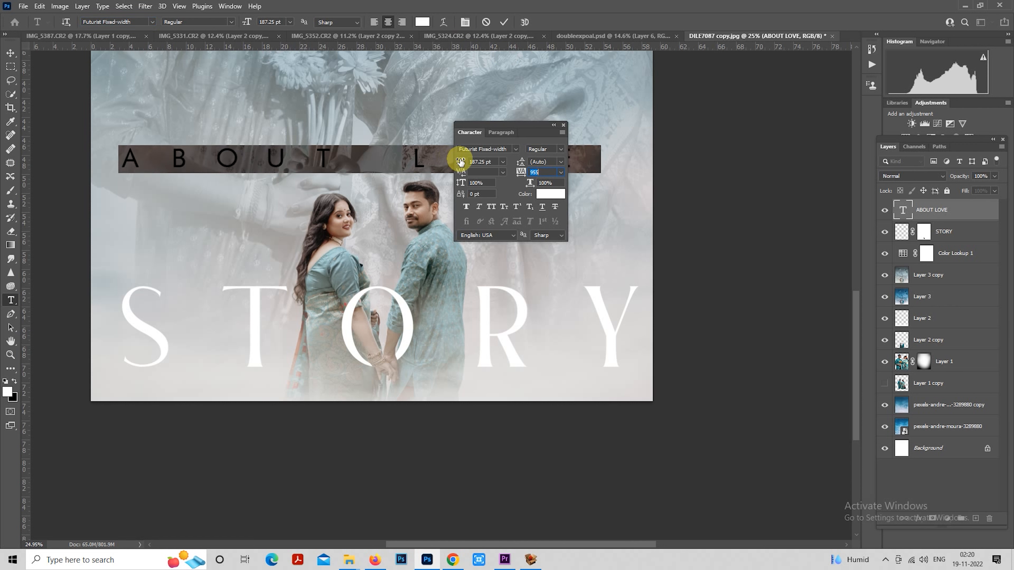
pyautogui.moveTo(461, 162); pyautogui.dragTo(396, 155)
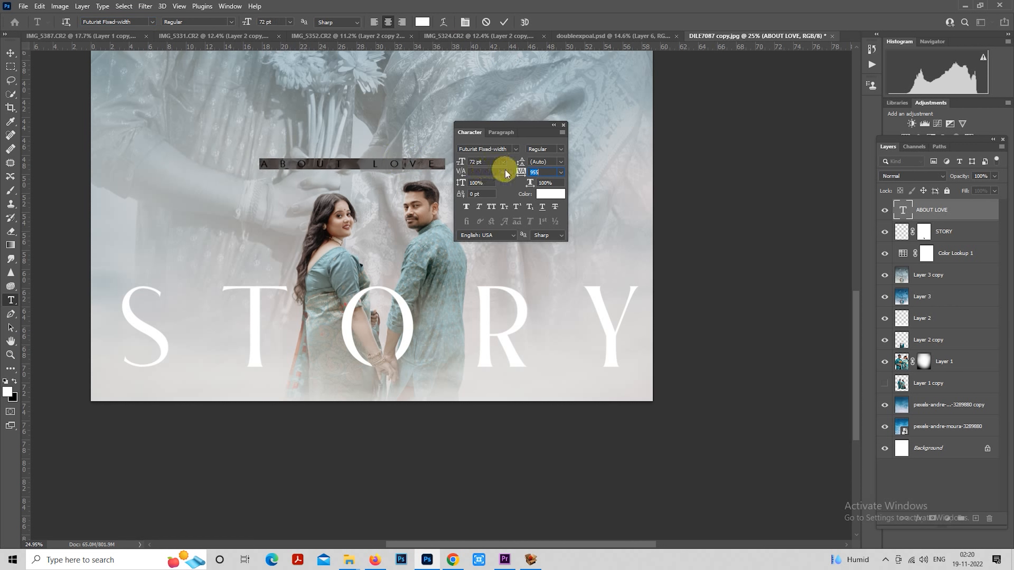
pyautogui.click(522, 172)
pyautogui.moveTo(523, 172); pyautogui.dragTo(573, 173)
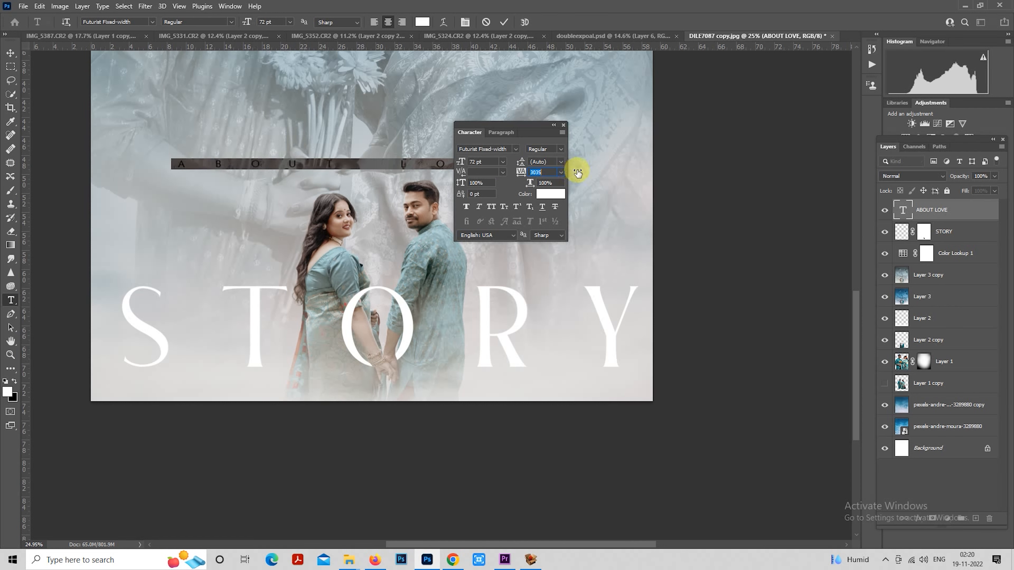
pyautogui.click(11, 66)
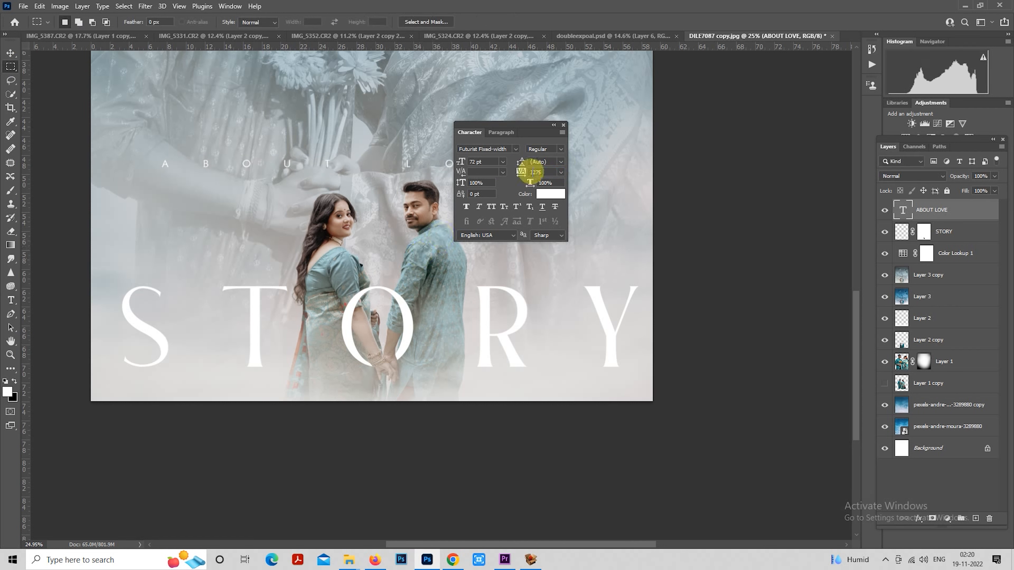
# Move the ABOUT LOVE line directly beneath the STORY title and enlarge it, starting under the S and ending near the Y
pyautogui.click(563, 125)
pyautogui.rightClick(369, 150)
pyautogui.click(425, 240)
pyautogui.moveTo(390, 162); pyautogui.dragTo(351, 381)
pyautogui.moveTo(527, 384); pyautogui.dragTo(638, 409)
pyautogui.press('Return')
pyautogui.press('m')
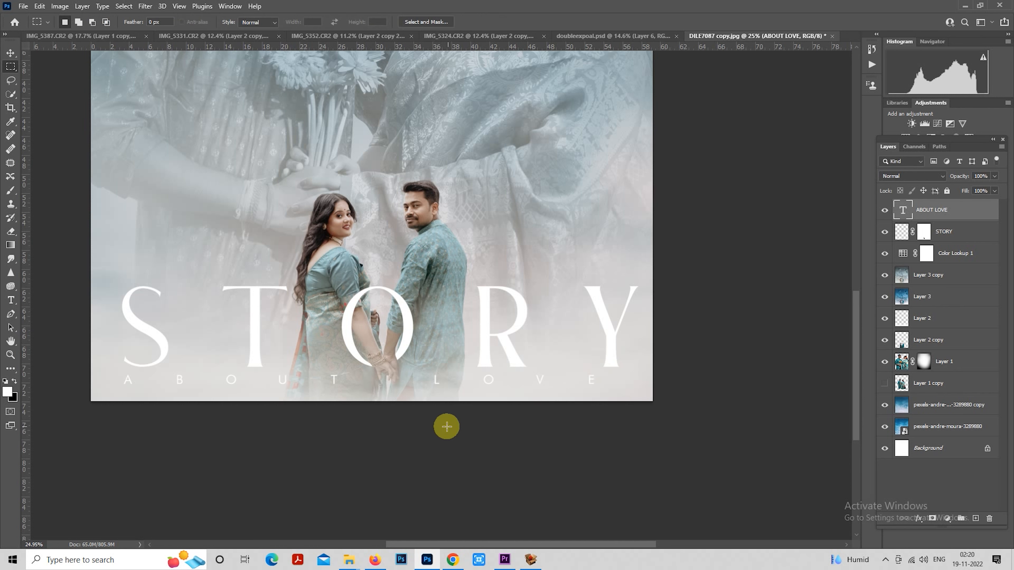
# Enlarge the ABOUT LOVE line slightly so it spans the full width of the STORY title
pyautogui.moveTo(446, 425); pyautogui.dragTo(498, 375)
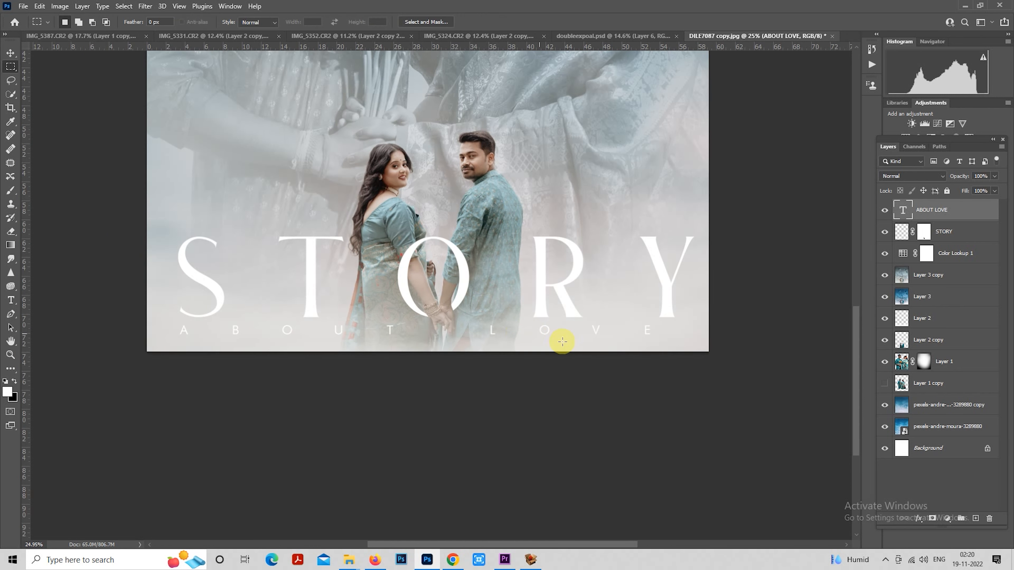
pyautogui.scroll(-2, 493, 340)
pyautogui.rightClick(491, 302)
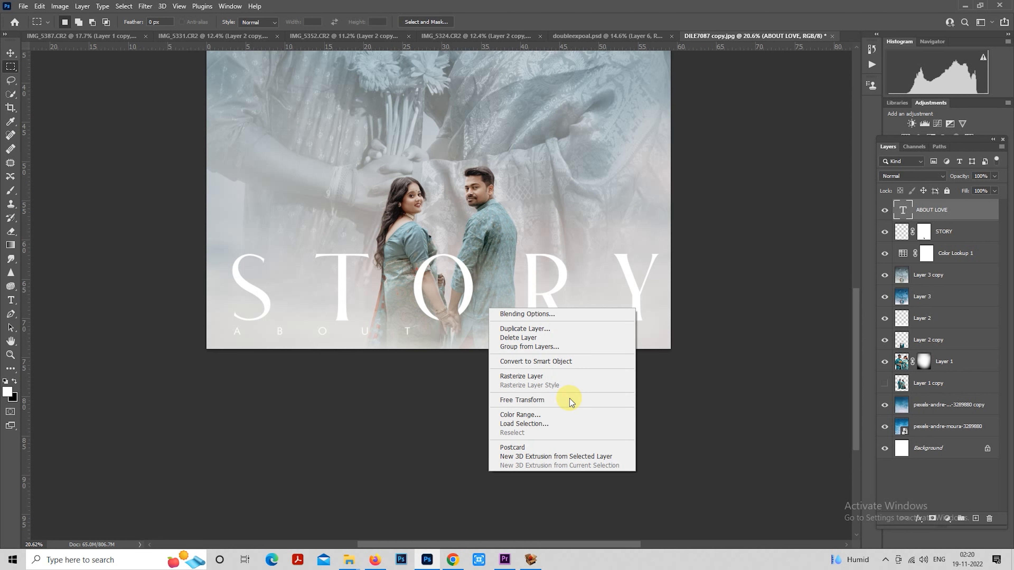
pyautogui.click(572, 398)
pyautogui.moveTo(661, 336); pyautogui.dragTo(694, 344)
pyautogui.press('Return')
pyautogui.press('m')
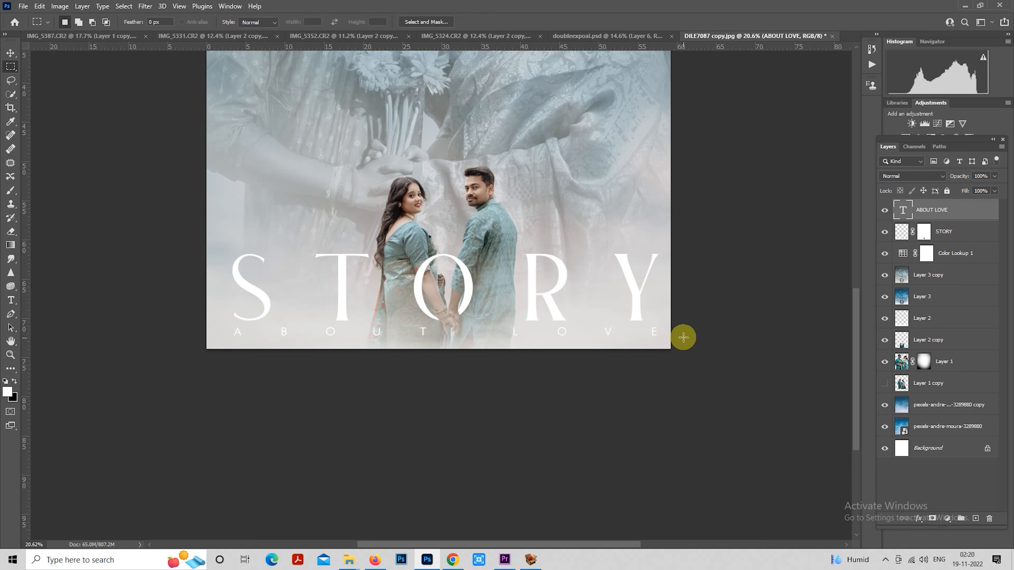
# Scale the ABOUT LOVE line to about 99.4% so its final E ends in line with the Y
pyautogui.scroll(1, 674, 330)
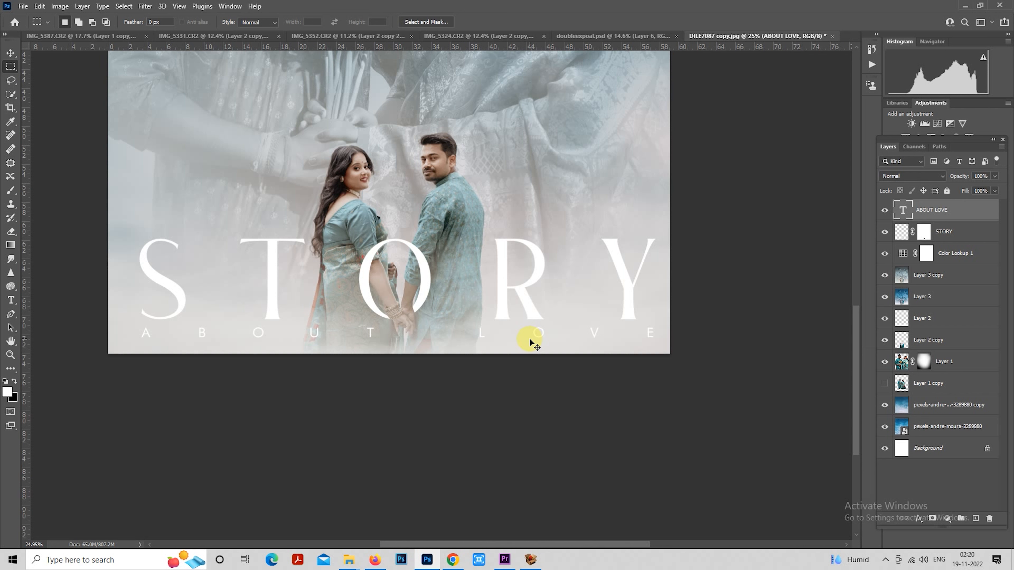
pyautogui.rightClick(665, 339)
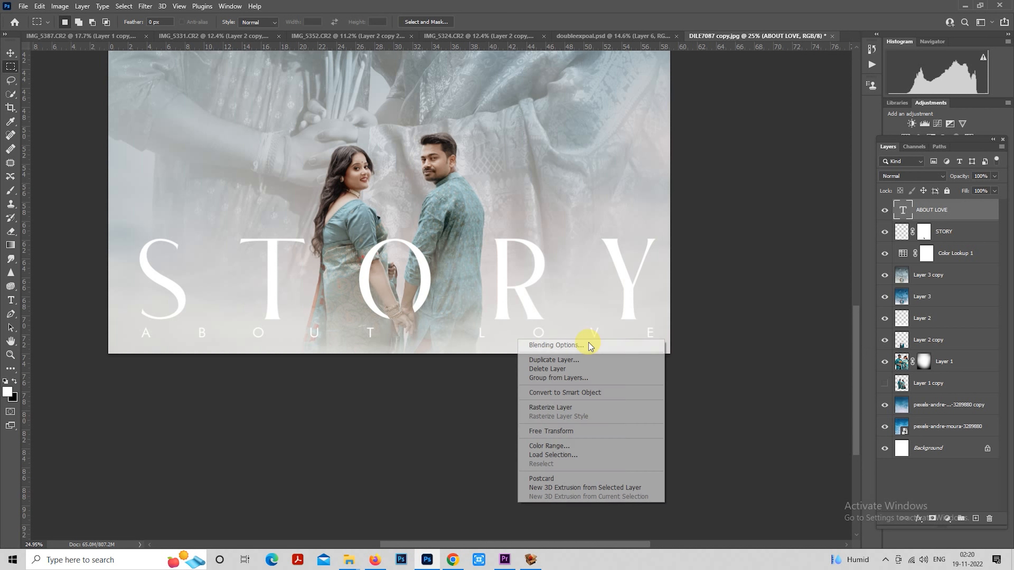
pyautogui.click(593, 434)
pyautogui.moveTo(699, 340); pyautogui.dragTo(697, 341)
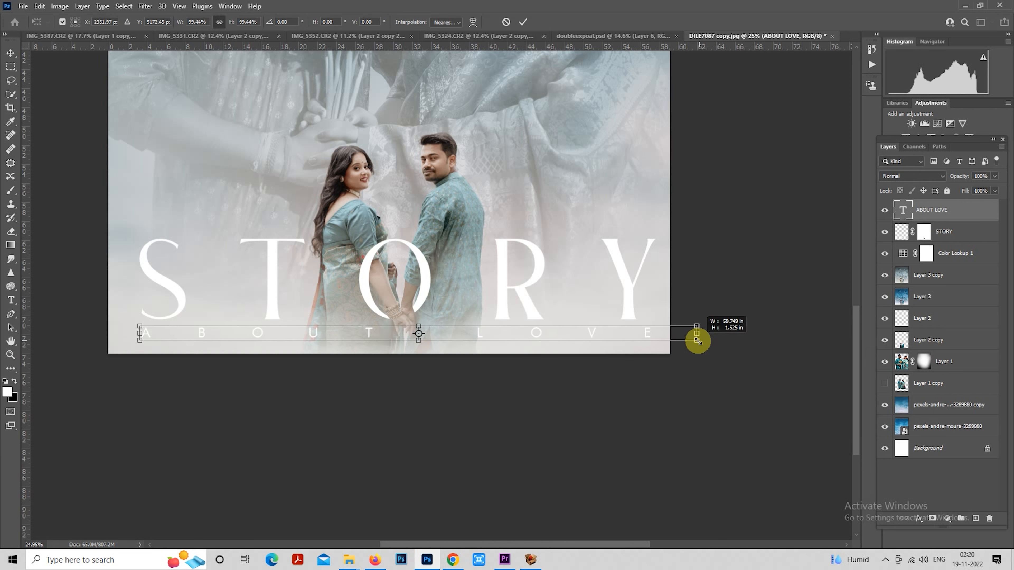
pyautogui.press('Return')
pyautogui.press('m')
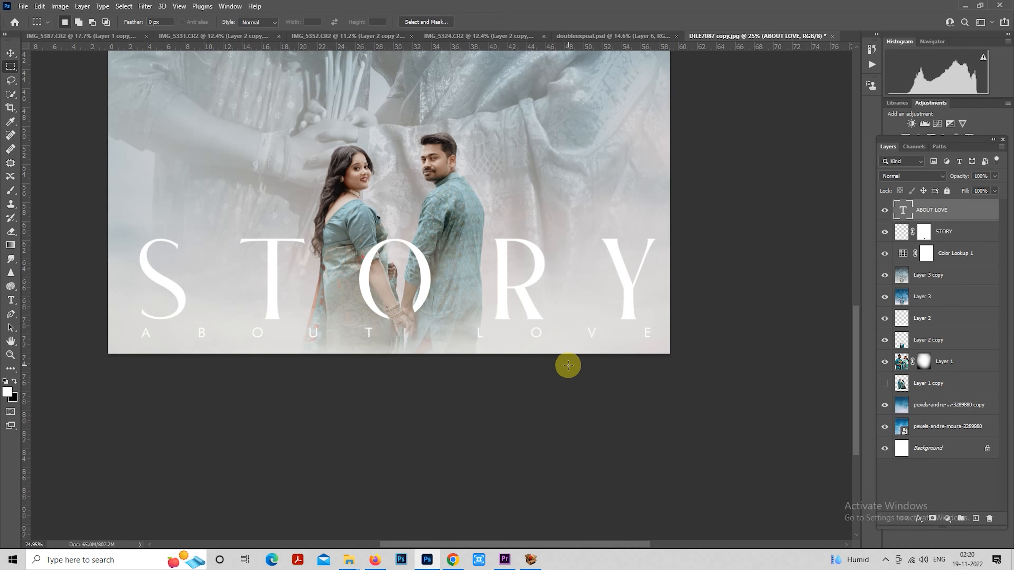
# Check the whole poster and add a new empty layer above the ABOUT LOVE text
pyautogui.scroll(-2, 568, 365)
pyautogui.scroll(-2, 568, 366)
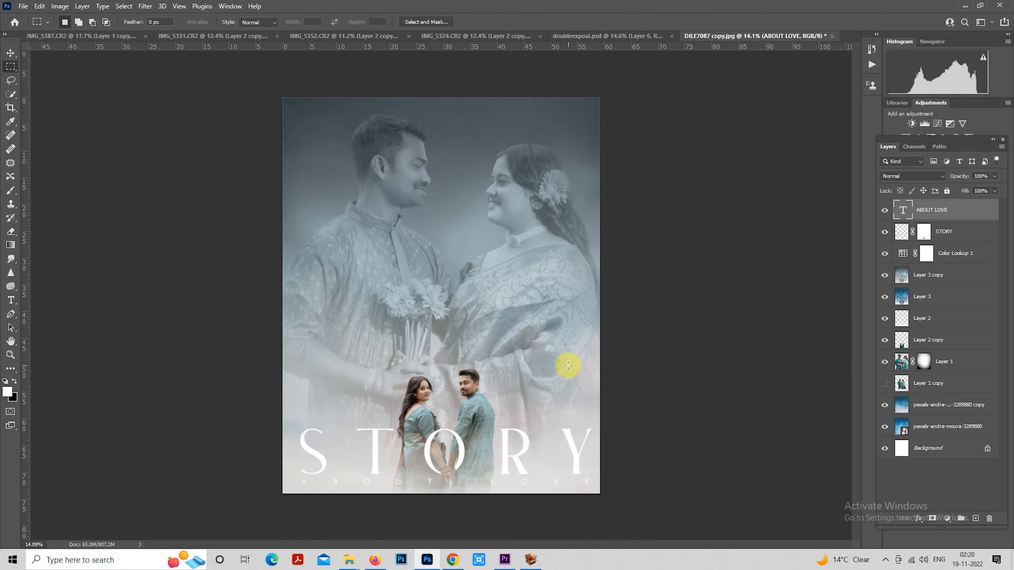
pyautogui.scroll(-1, 630, 344)
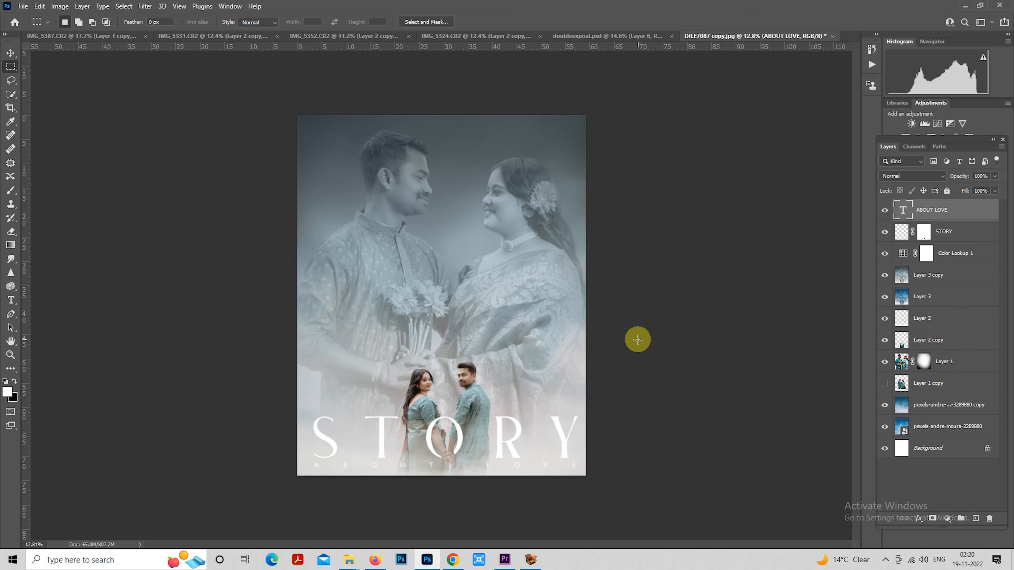
pyautogui.click(976, 518)
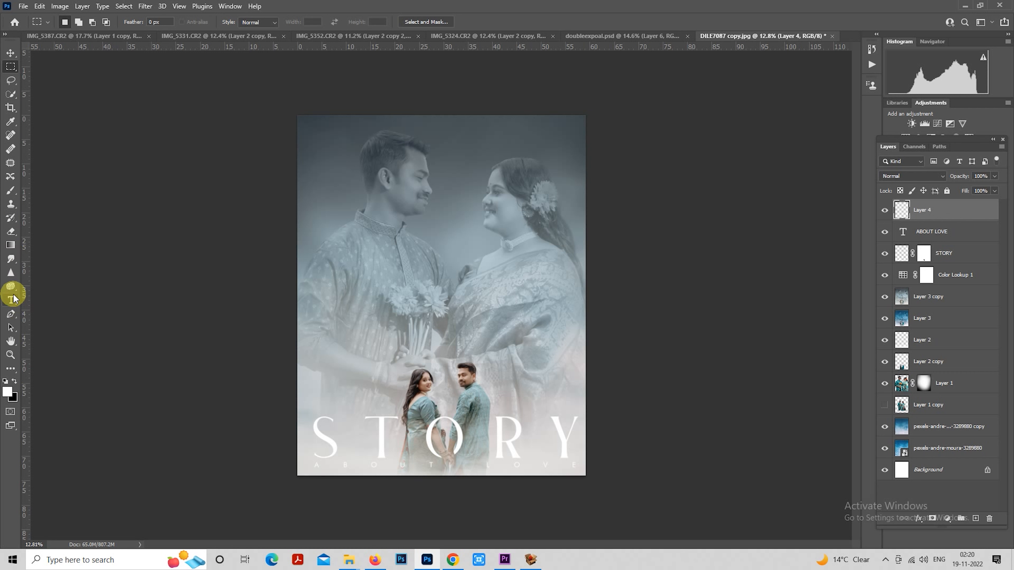
pyautogui.click(12, 218)
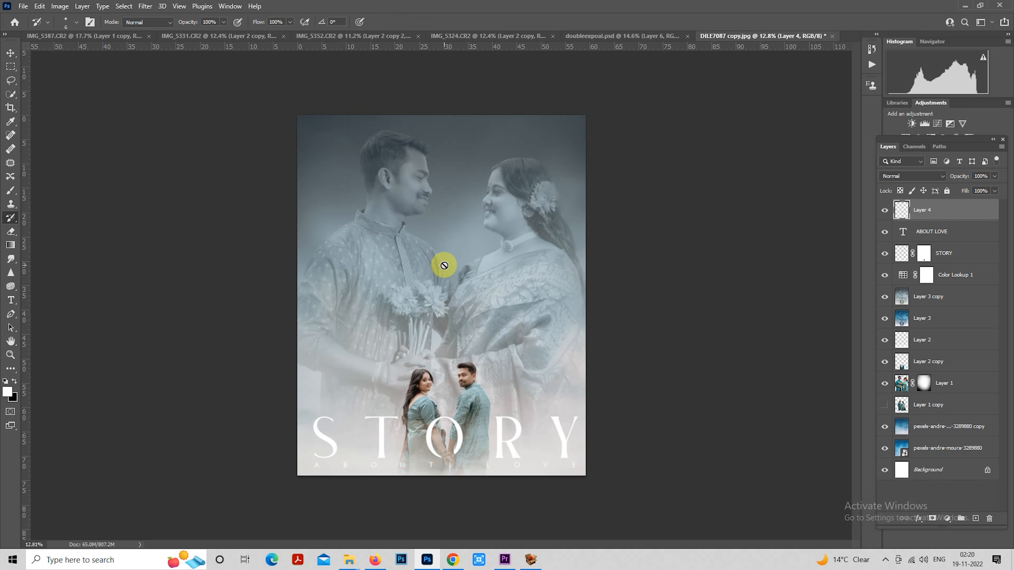
pyautogui.press(']')
pyautogui.press(']')
pyautogui.press(']')
pyautogui.press(']')
pyautogui.press(']')
pyautogui.press(']')
pyautogui.press(']')
pyautogui.press(']')
pyautogui.press(']')
pyautogui.press(']')
pyautogui.press(']')
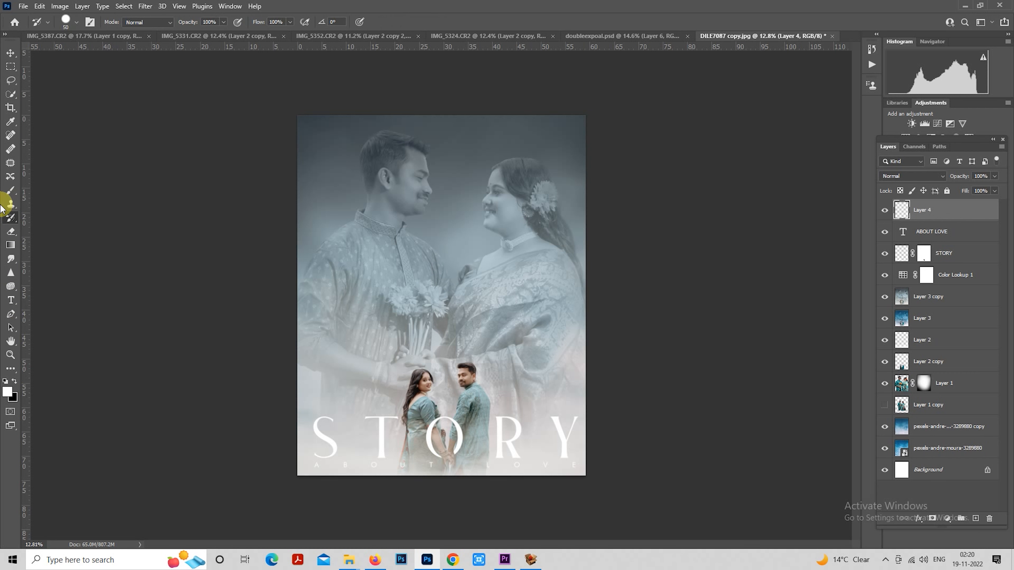
# Paint one soft white spot between the large couple on the new layer with a 2000 px Brush
pyautogui.click(11, 191)
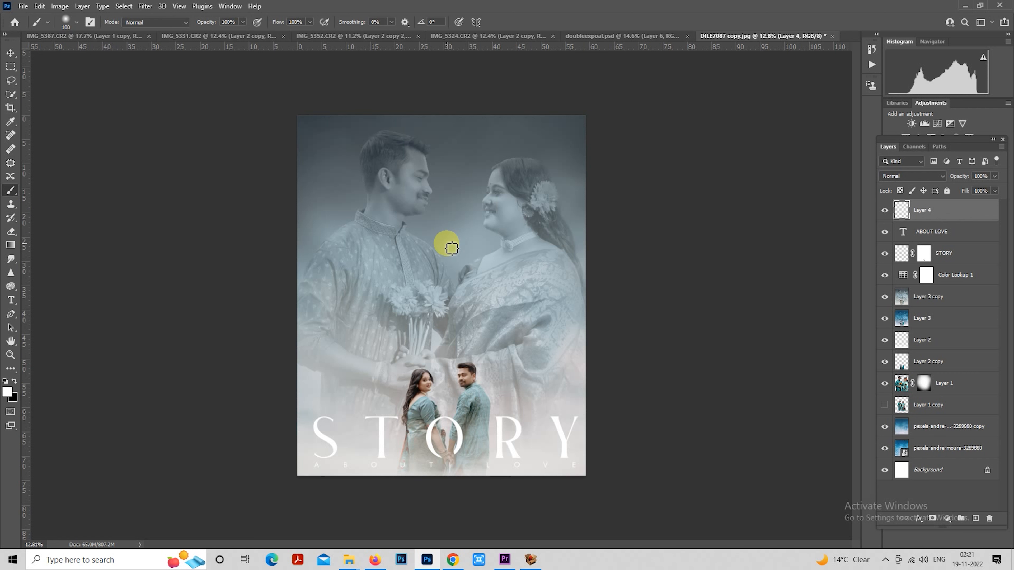
pyautogui.press(']')
pyautogui.press(']')
pyautogui.press(']')
pyautogui.press(']')
pyautogui.press(']')
pyautogui.press(']')
pyautogui.press(']')
pyautogui.press(']')
pyautogui.press(']')
pyautogui.press(']')
pyautogui.press(']')
pyautogui.press(']')
pyautogui.press(']')
pyautogui.press(']')
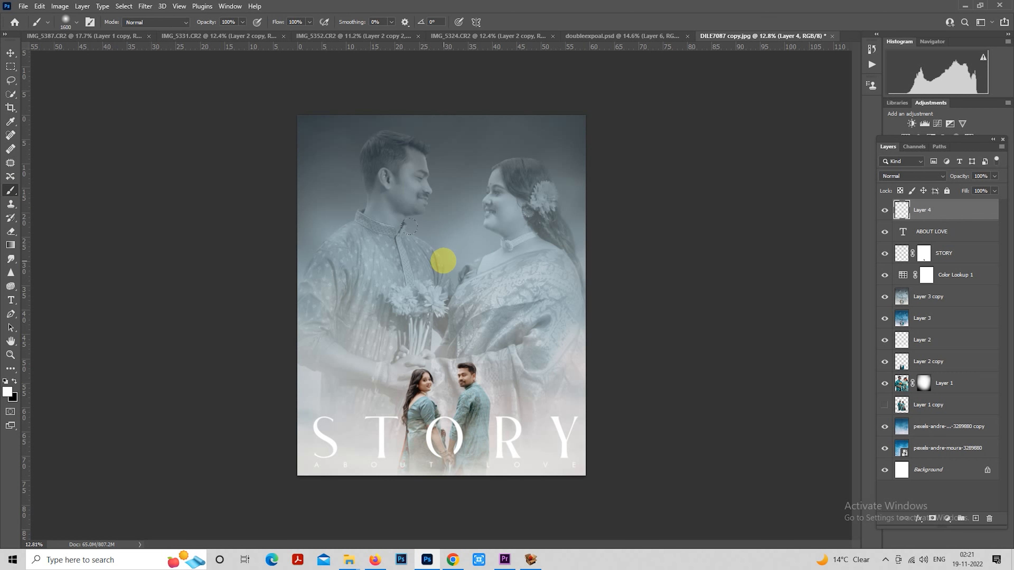
pyautogui.click(444, 260)
pyautogui.scroll(-1, 280, 180)
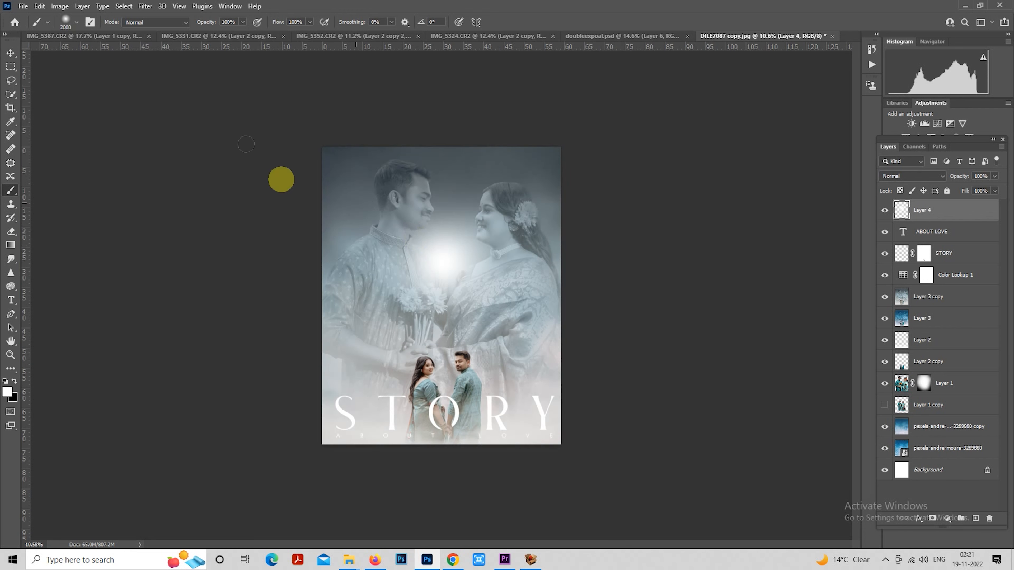
# Move the white glow to the poster's top edge, right of centre, and scale it to about 276%
pyautogui.click(11, 66)
pyautogui.scroll(-1, 437, 278)
pyautogui.rightClick(428, 243)
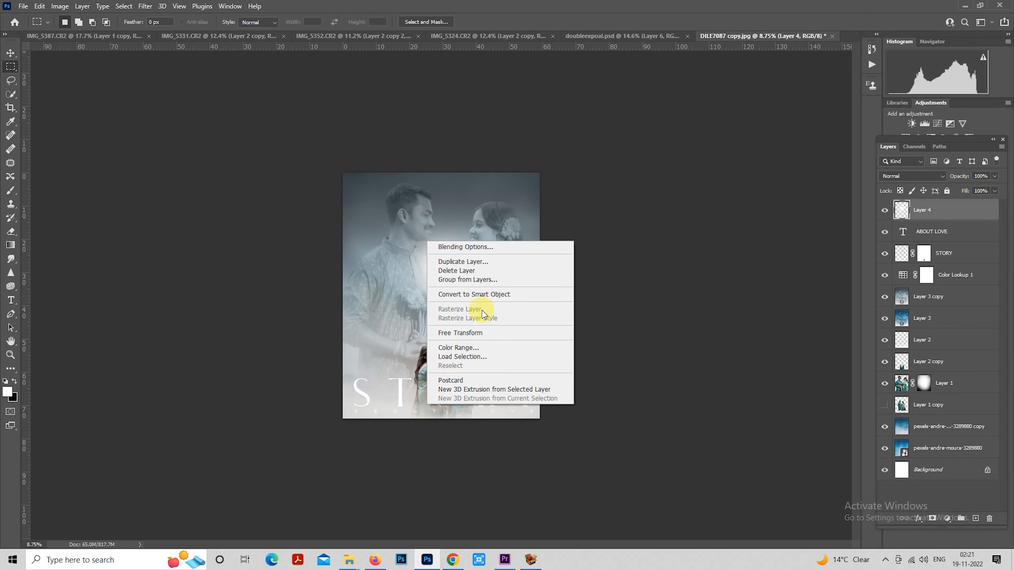
pyautogui.click(490, 338)
pyautogui.moveTo(482, 220); pyautogui.dragTo(532, 136)
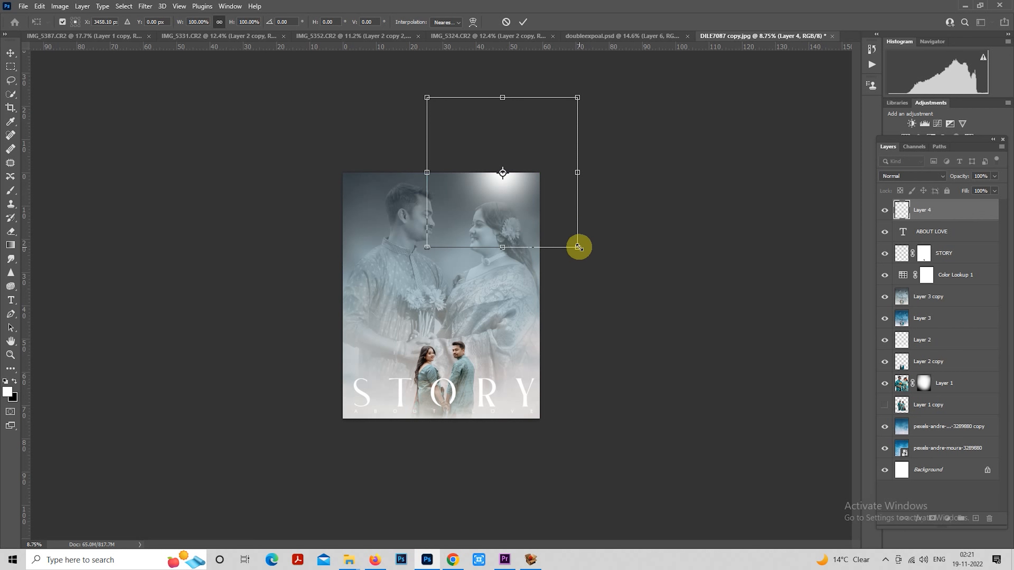
pyautogui.moveTo(579, 244); pyautogui.dragTo(673, 398)
pyautogui.moveTo(524, 297); pyautogui.dragTo(499, 261)
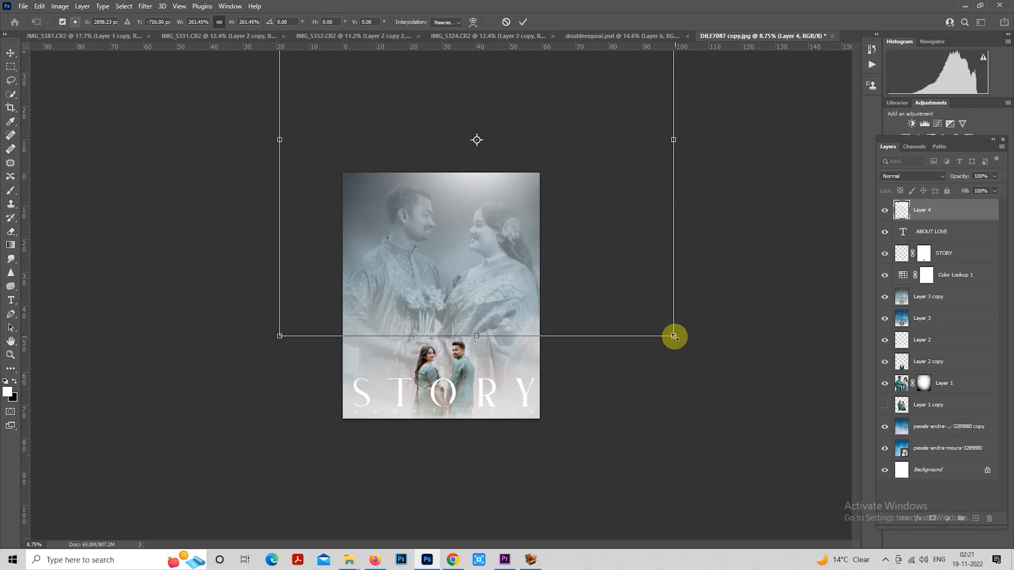
pyautogui.moveTo(673, 336); pyautogui.dragTo(688, 344)
pyautogui.press('Return')
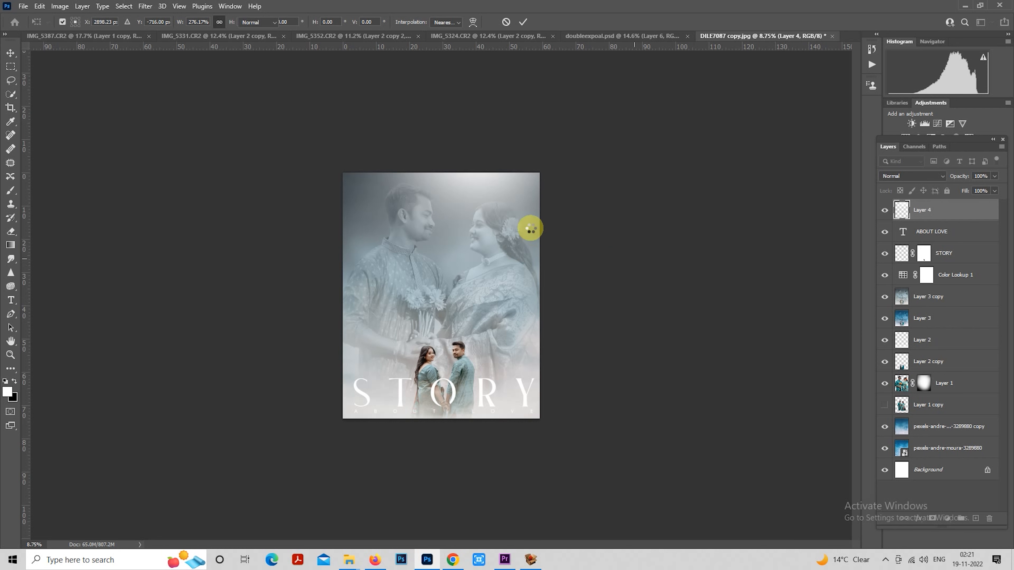
pyautogui.hotkey('ctrl', '0')
# Lower the glow layer's opacity to 57% and check the whole poster
pyautogui.moveTo(955, 181)
pyautogui.mouseDown()
pyautogui.moveTo(916, 176)
pyautogui.moveTo(959, 177)
pyautogui.mouseUp()
pyautogui.scroll(2, 665, 210)
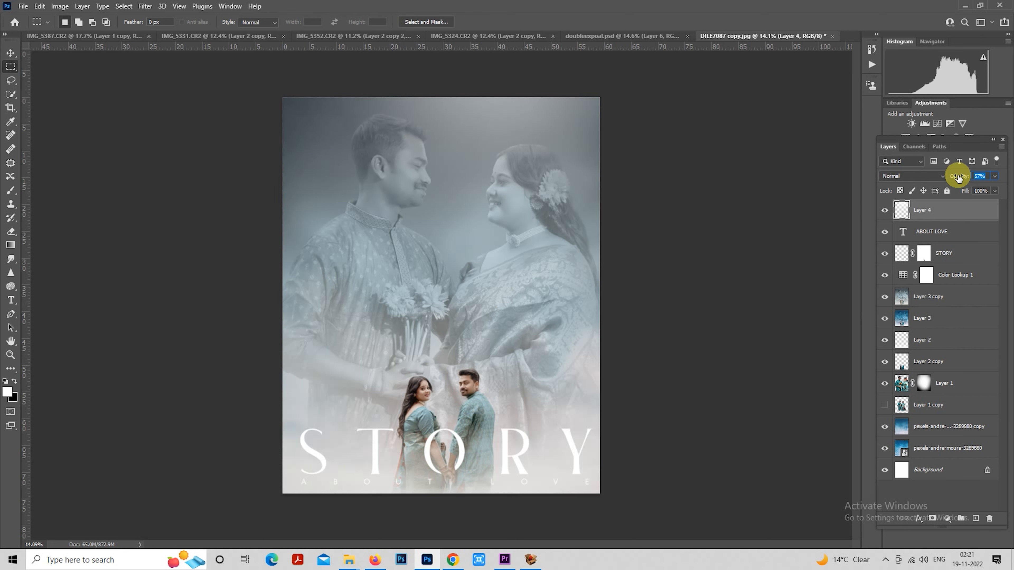
pyautogui.scroll(1, 738, 215)
pyautogui.scroll(-1, 738, 215)
pyautogui.scroll(1, 737, 215)
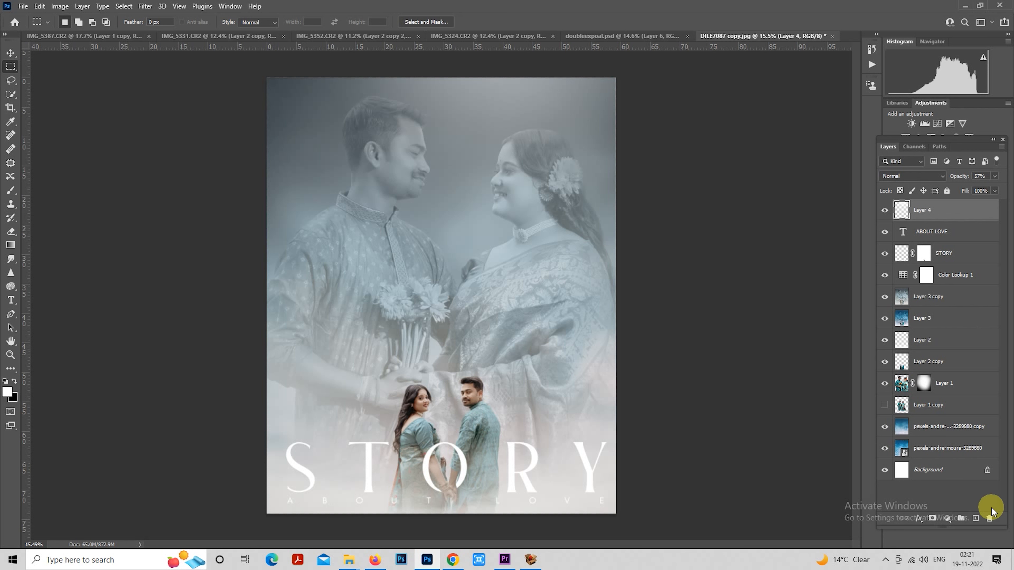
# Add a 3 px white inside stroke around the whole canvas on a new layer and set that layer's opacity to 39%
pyautogui.click(976, 519)
pyautogui.scroll(-1, 641, 346)
pyautogui.moveTo(267, 100)
pyautogui.mouseDown()
pyautogui.moveTo(459, 406)
pyautogui.moveTo(747, 553)
pyautogui.mouseUp()
pyautogui.rightClick(482, 181)
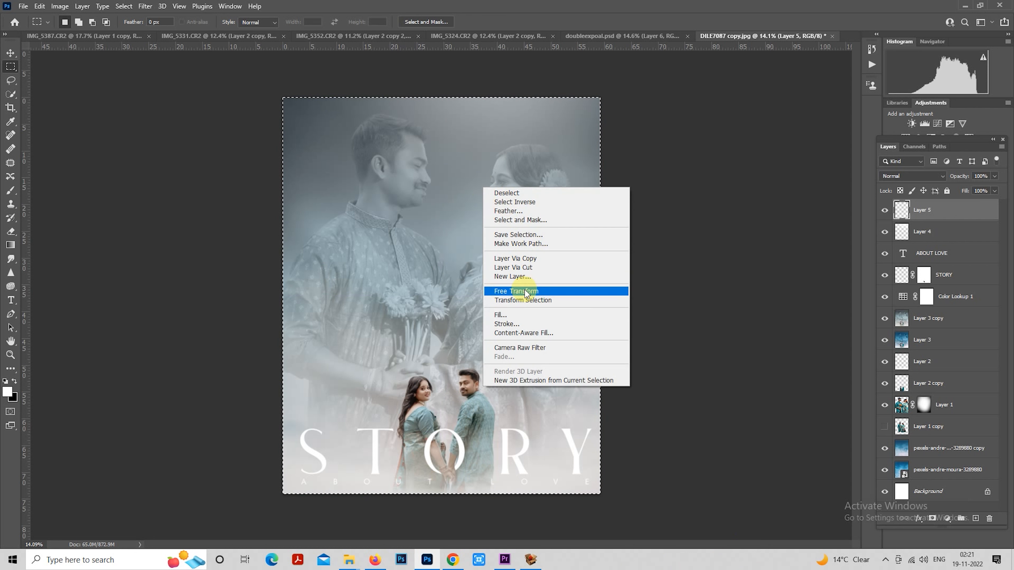
pyautogui.click(527, 323)
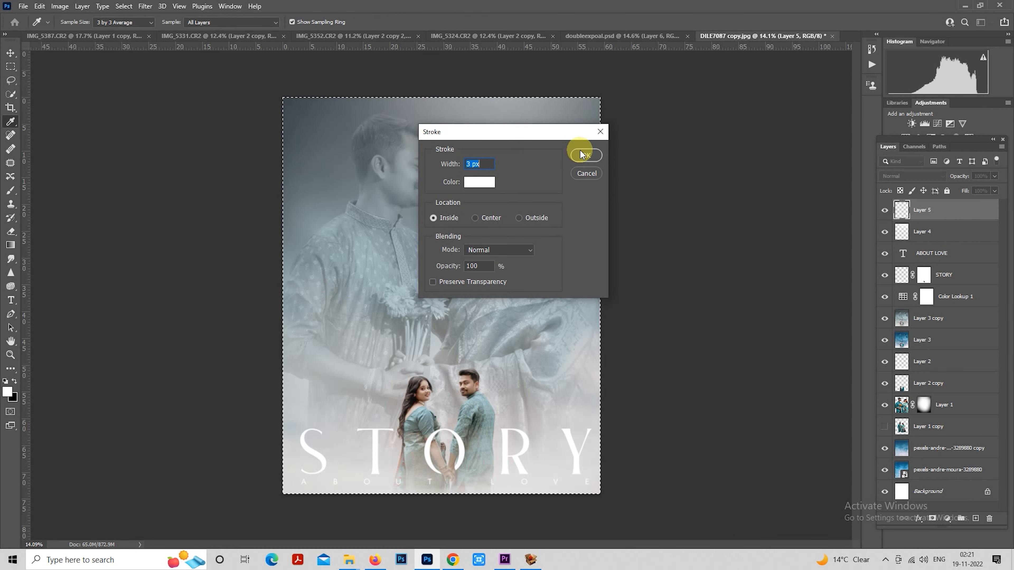
pyautogui.click(582, 158)
pyautogui.click(583, 151)
pyautogui.scroll(1, 602, 170)
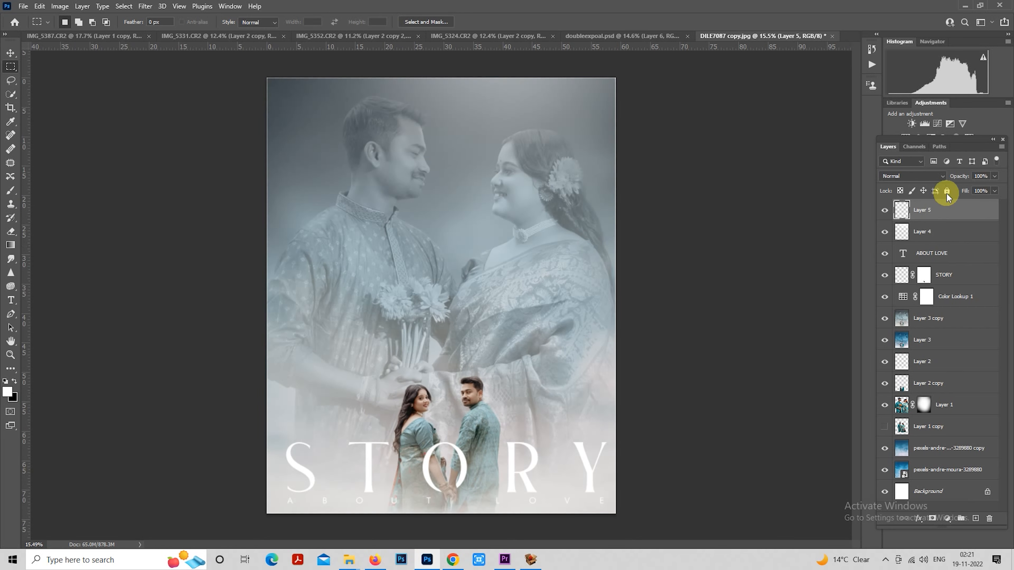
pyautogui.moveTo(956, 177); pyautogui.dragTo(923, 180)
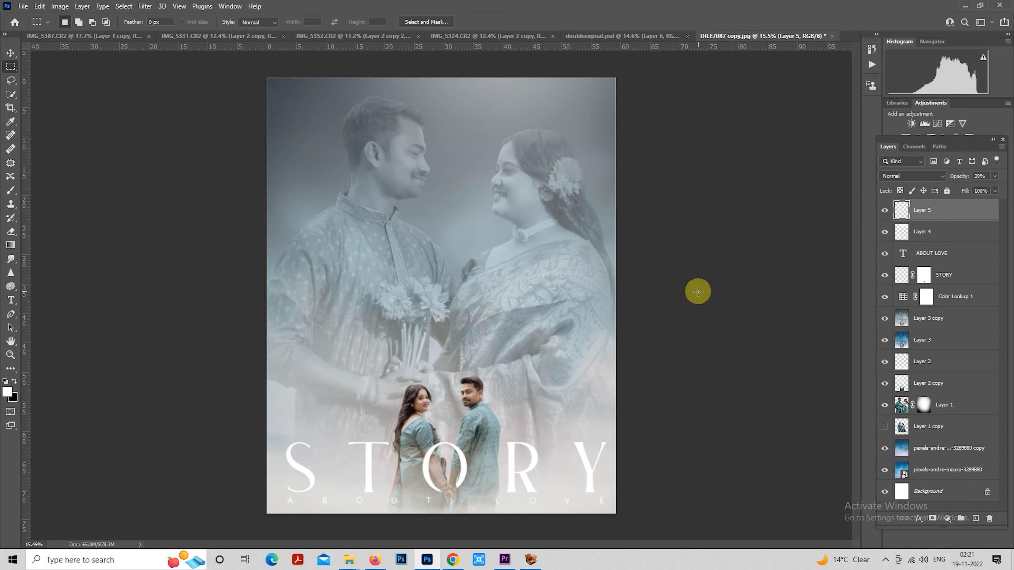